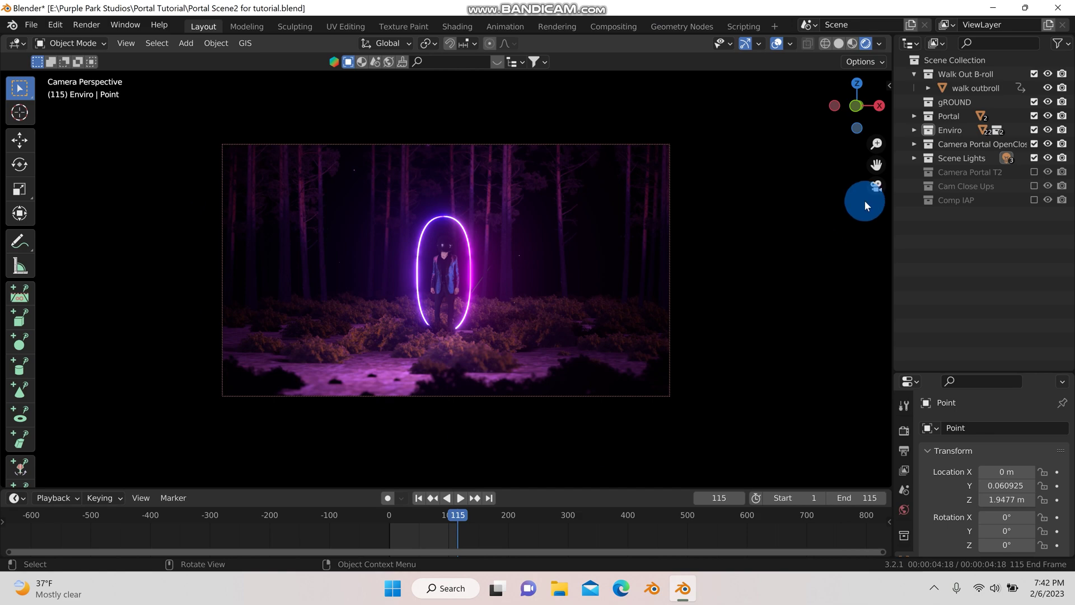
Step: Inspect the forest scene outside the camera in solid shading, and return to the rendered camera view
left_click(877, 185)
middle_click_drag(759, 240, 603, 255)
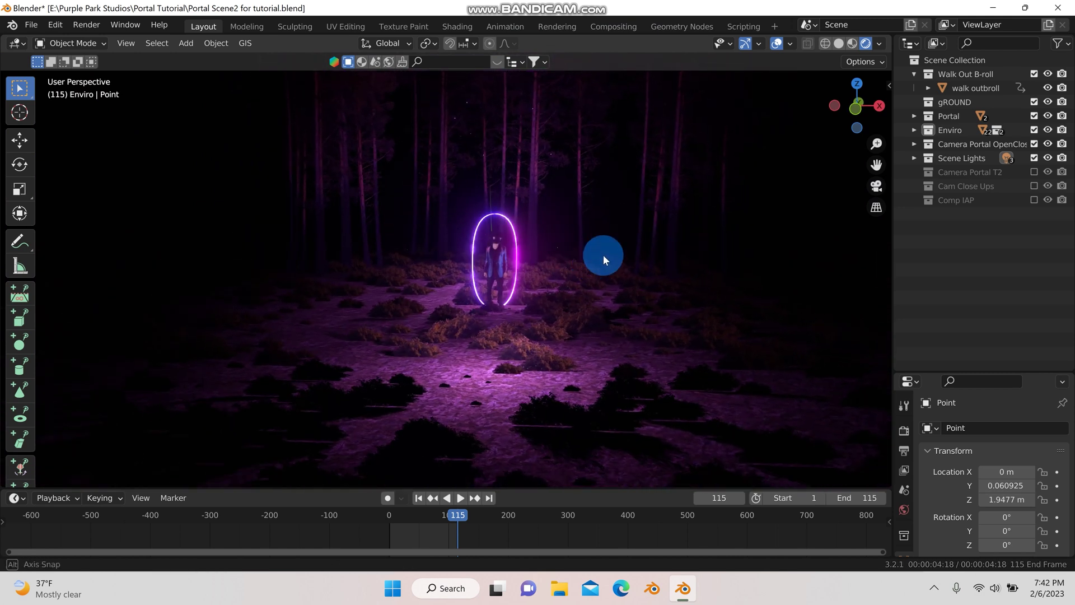
left_click(837, 43)
middle_click_drag(637, 256, 610, 277)
left_click(637, 372)
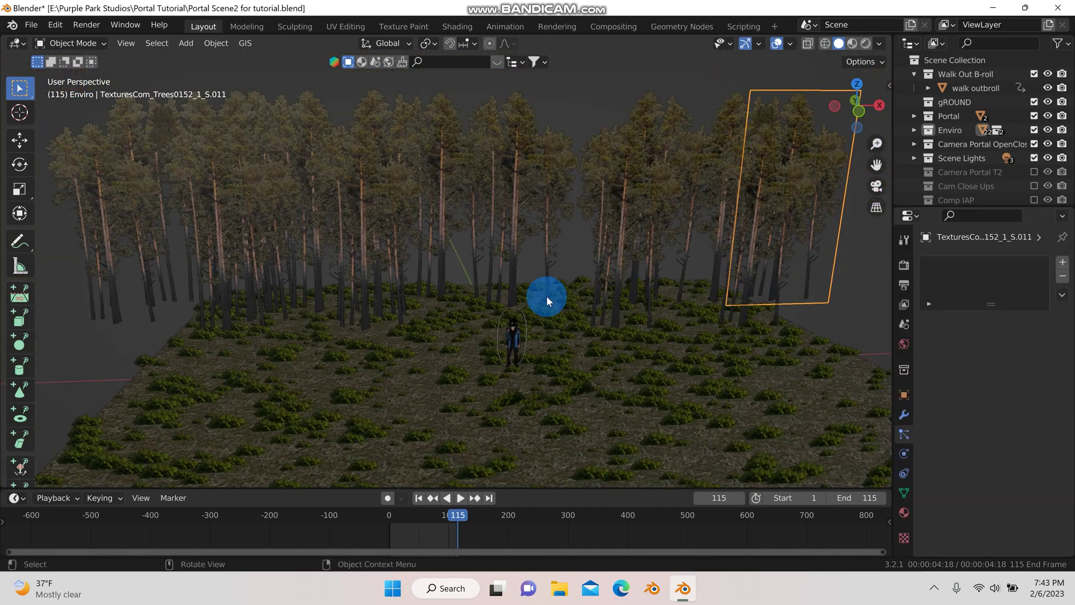
middle_click_drag(547, 296, 708, 204)
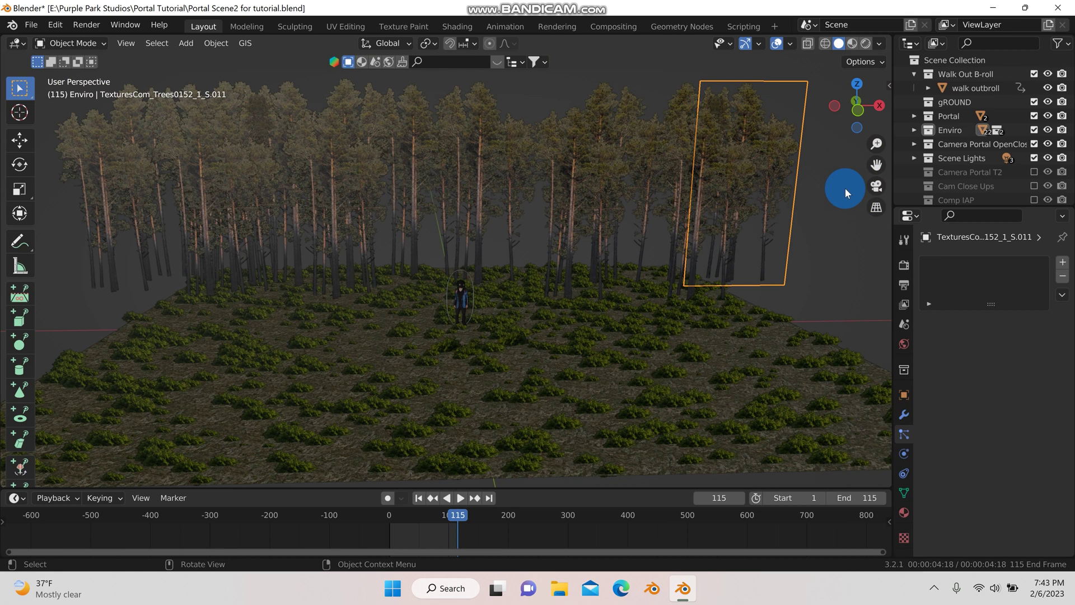
left_click(866, 43)
left_click(876, 187)
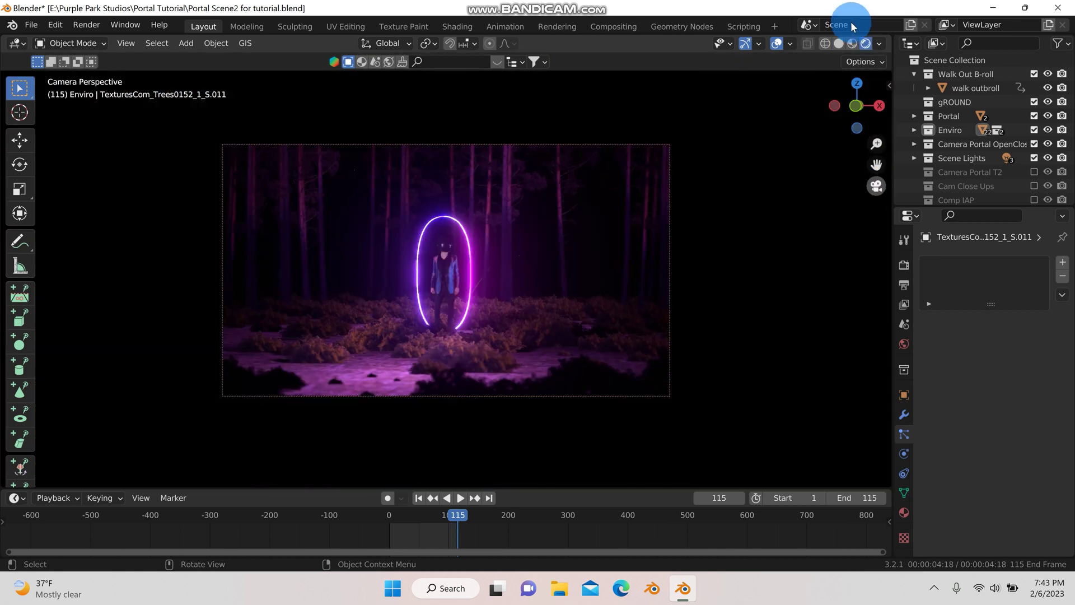
Step: Try a World background strength of 0.410 and set it back to 0
left_click(904, 345)
left_click_drag(1004, 375, 822, 341)
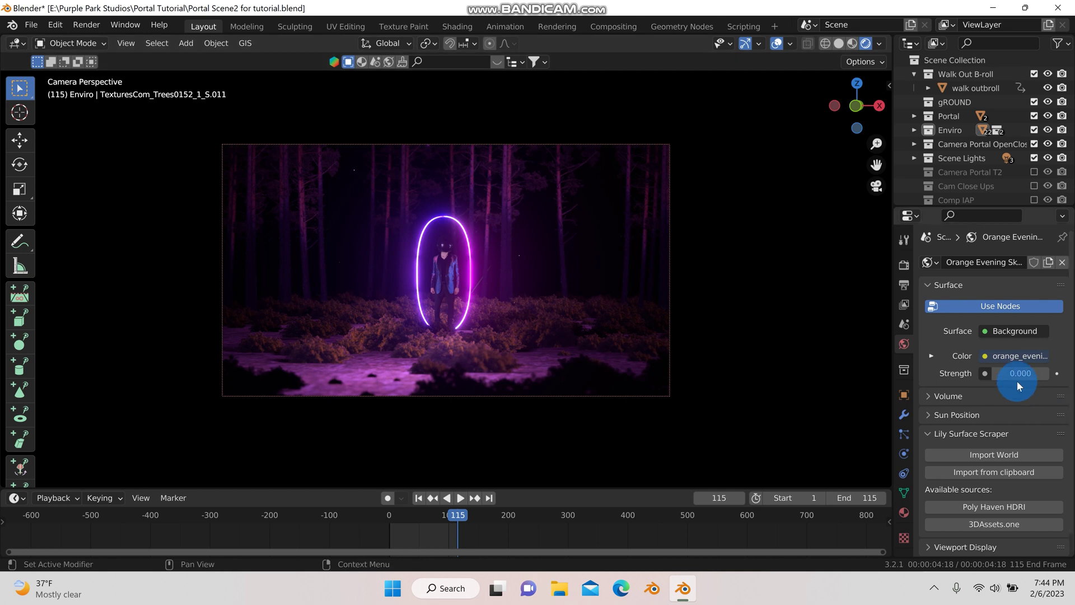
left_click_drag(1011, 373, 408, 241)
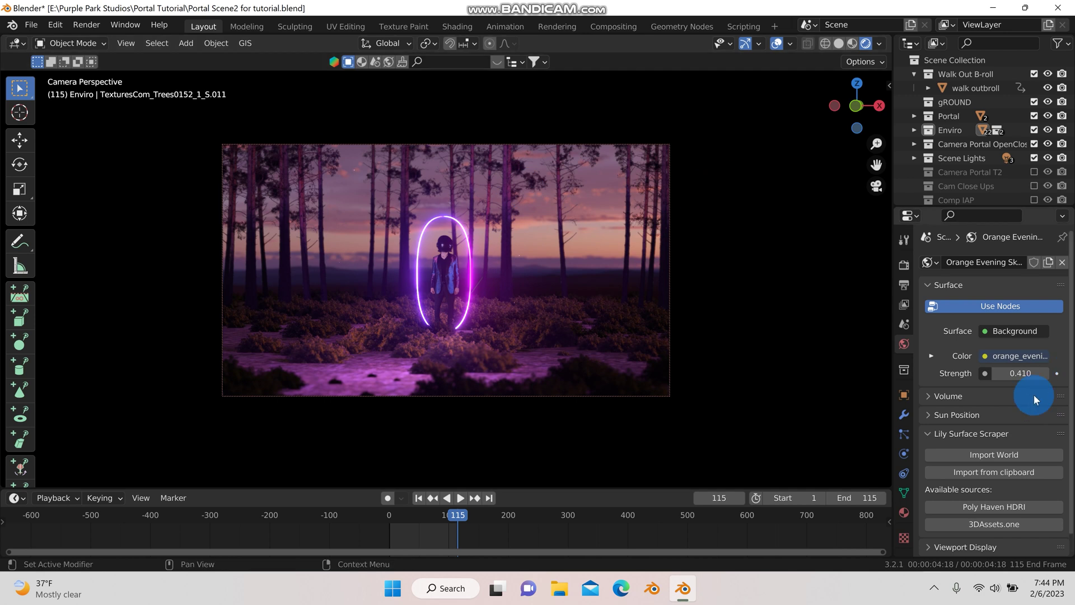
Step: Exclude the gROUND, Portal and Enviro collections from the view layer
left_click(1034, 102)
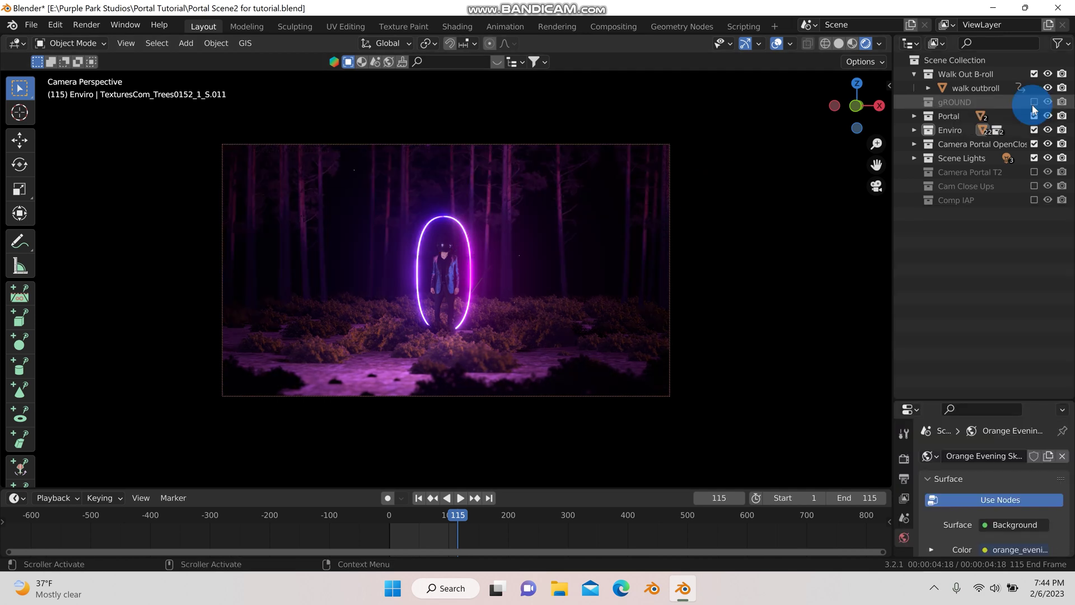
left_click(1034, 114)
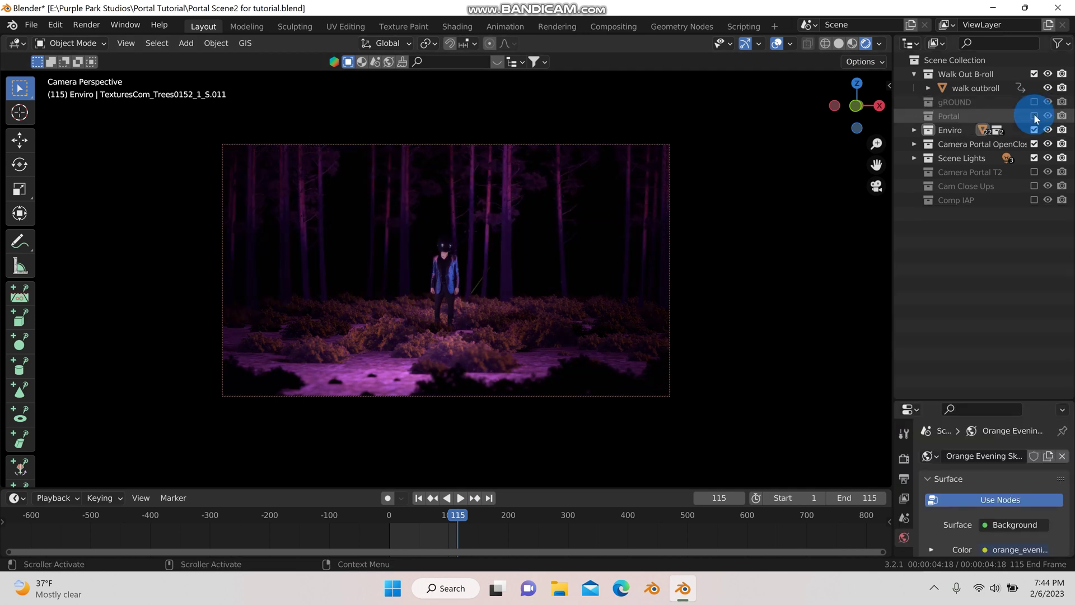
left_click(1034, 129)
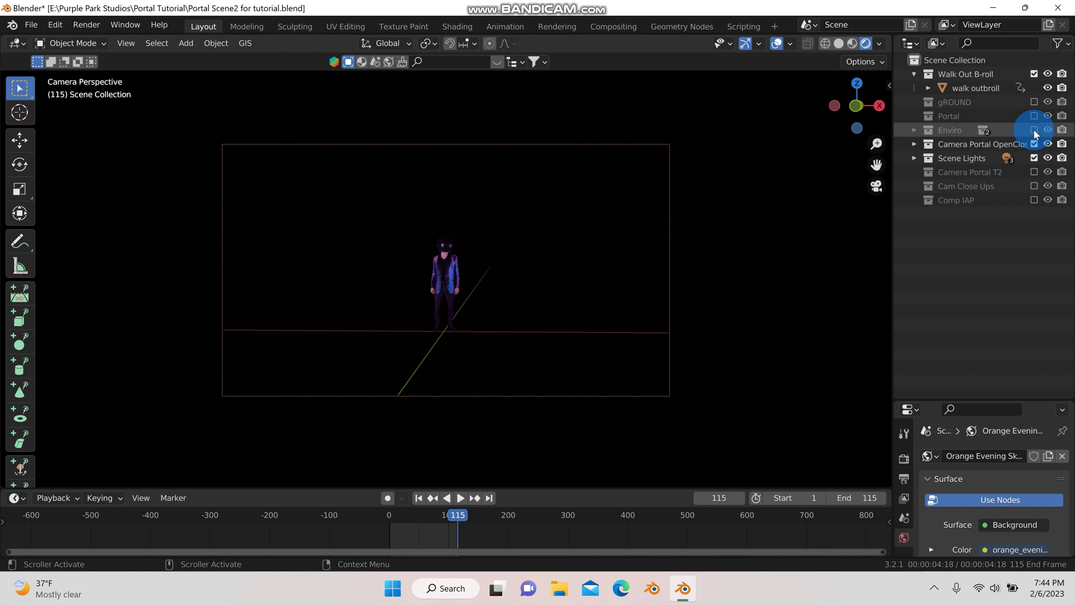
Step: Inspect the isolated walk outbroll figure up close in solid shading, outside the camera view
left_click(876, 185)
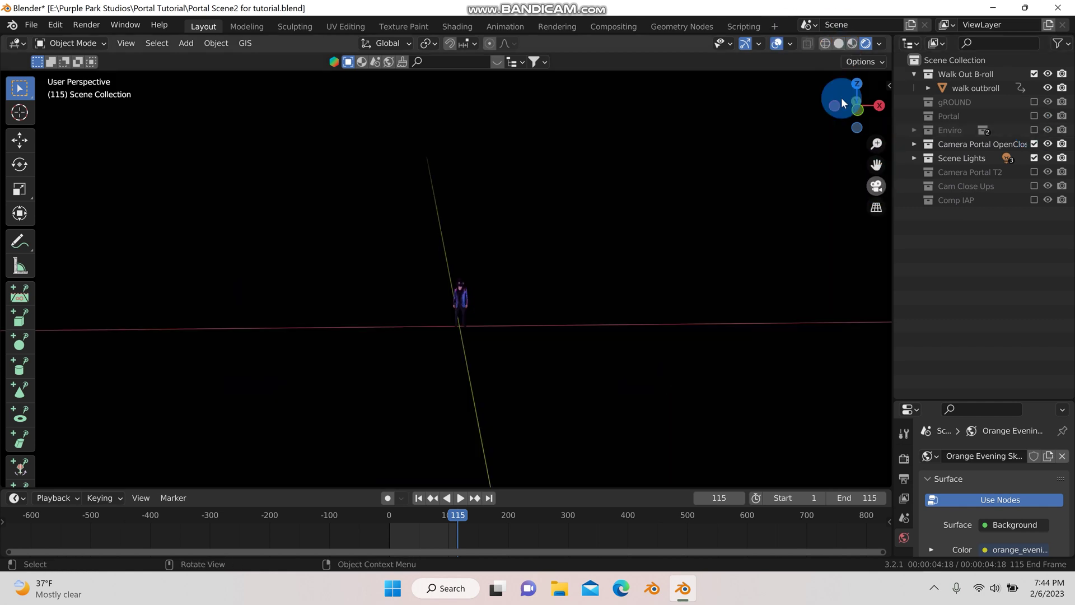
left_click(838, 45)
scroll(503, 295, "up", 7)
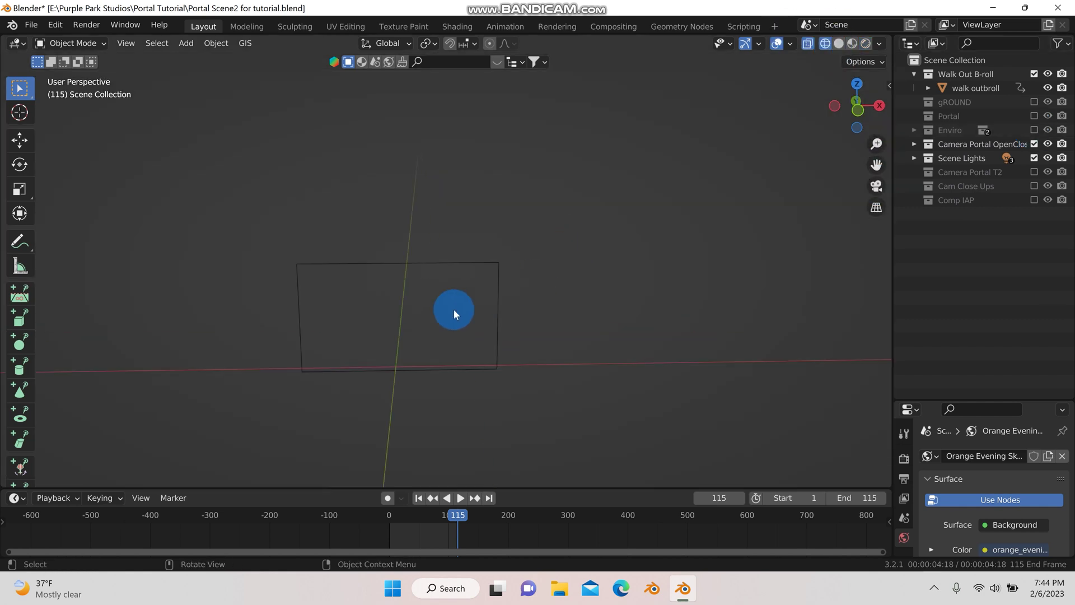
middle_click_drag(452, 308, 487, 284)
scroll(442, 310, "down", 2)
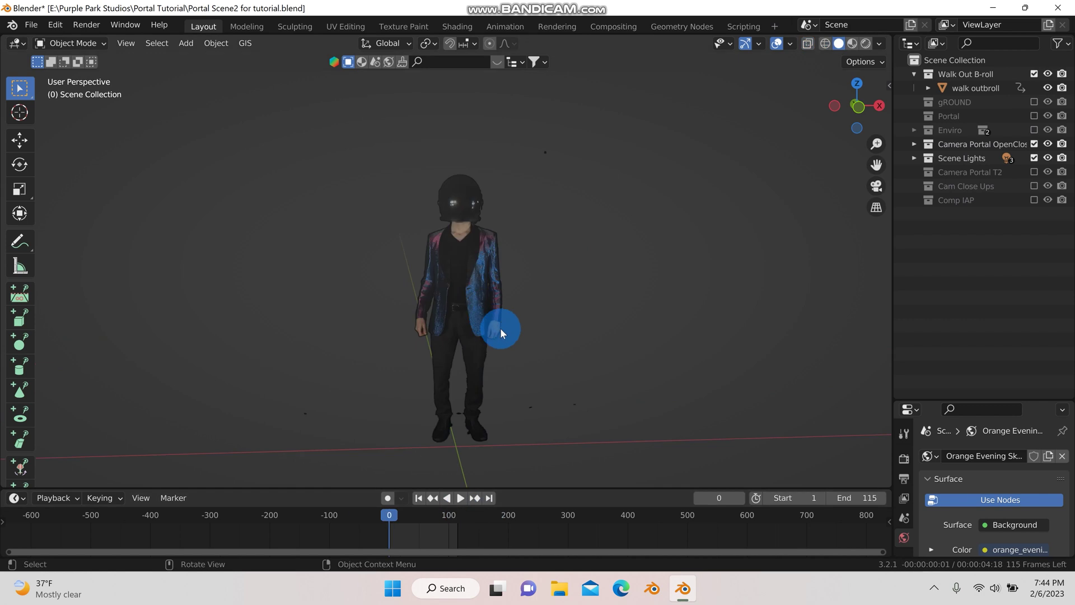
scroll(500, 328, "up", 1)
mouse_move(499, 328)
middle_mouse_down()
mouse_move(492, 322)
mouse_move(511, 336)
mouse_move(444, 290)
mouse_move(586, 286)
mouse_move(295, 241)
mouse_move(348, 279)
mouse_move(485, 257)
mouse_move(473, 262)
middle_mouse_up()
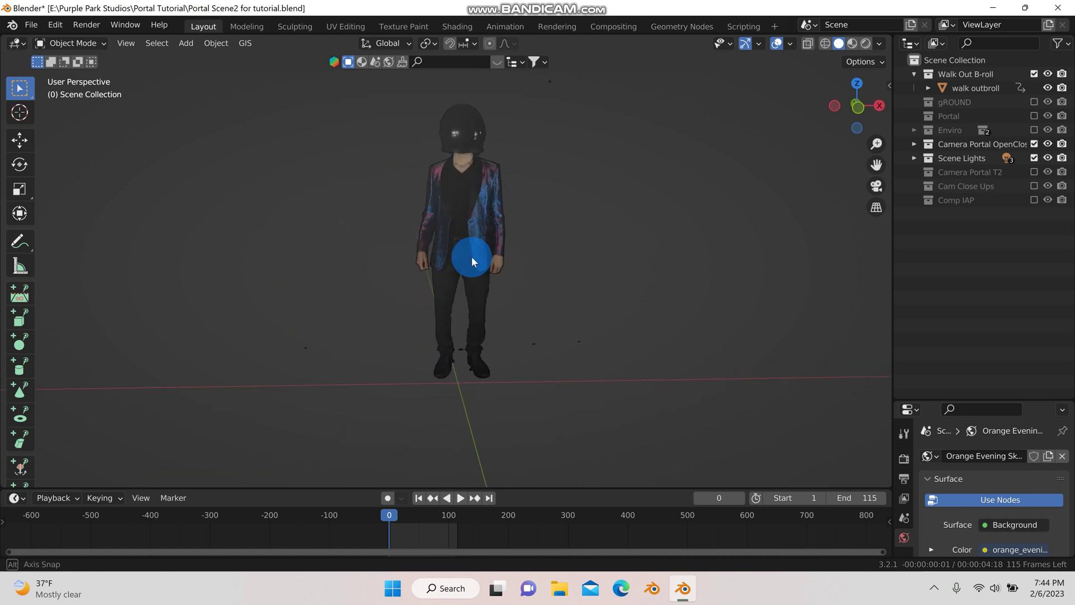
Step: Play the walking figure's animation, stop it and return to the first frame
left_click(458, 498)
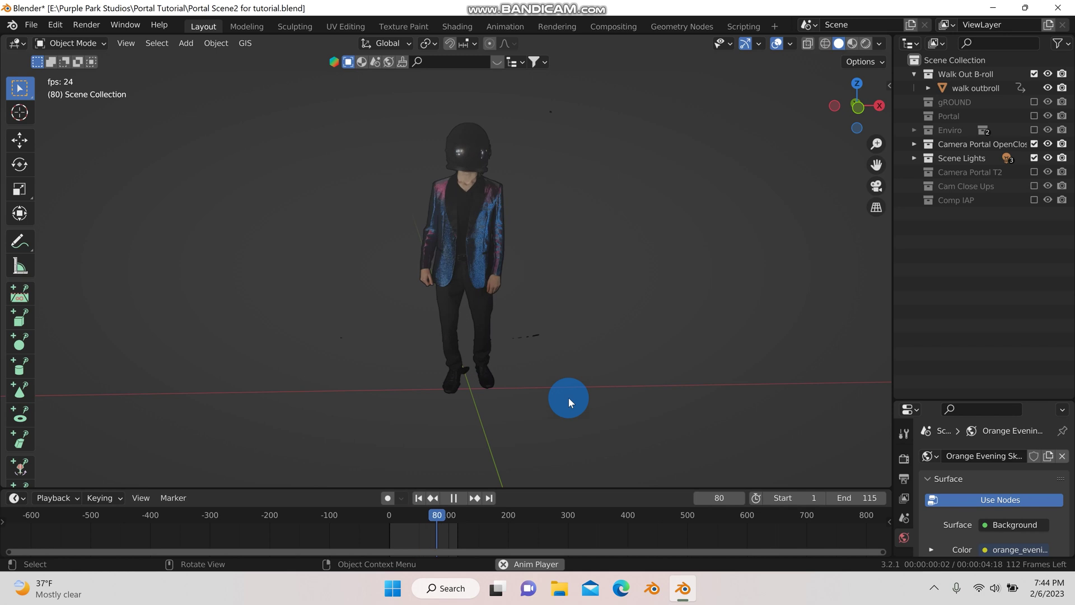
left_click(454, 497)
left_click(419, 498)
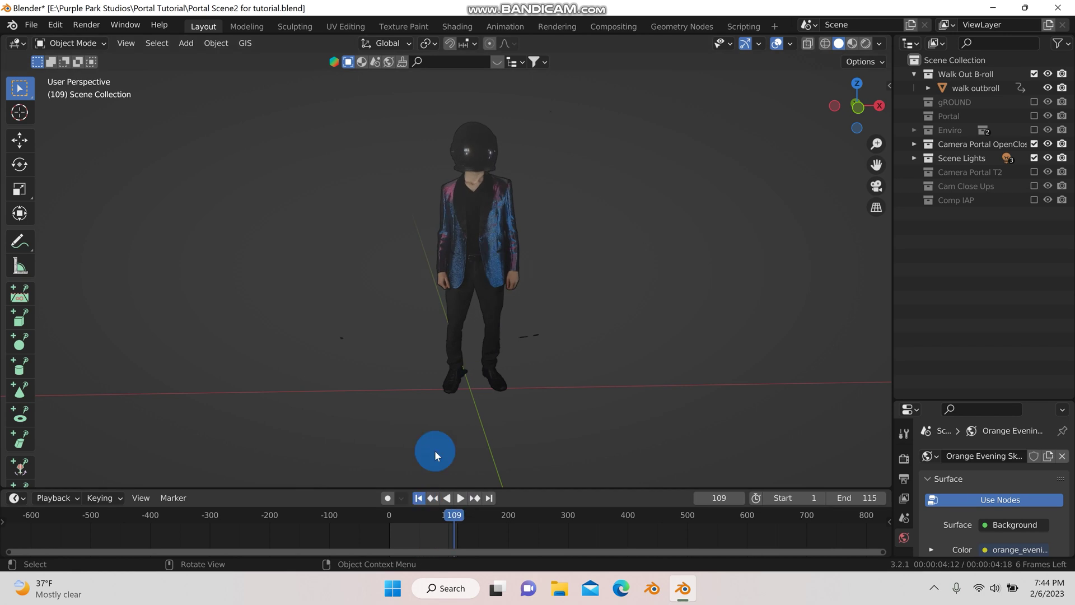
Step: Select the walk outbroll plane and play its keyframed animation while viewing the plane from the side
left_click(462, 212)
scroll(439, 529, "up", 3)
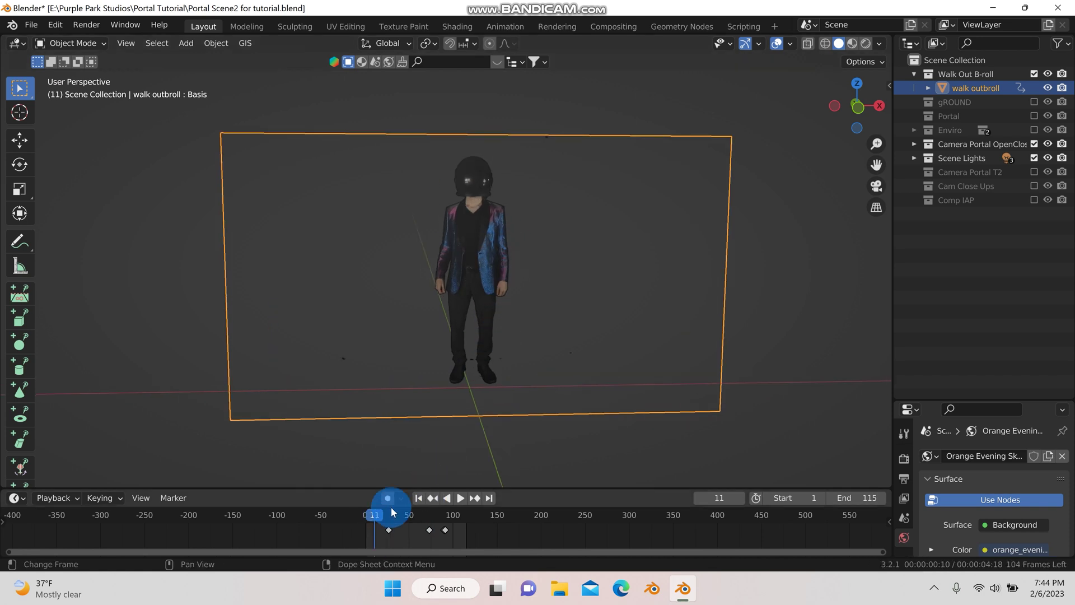
left_click(460, 498)
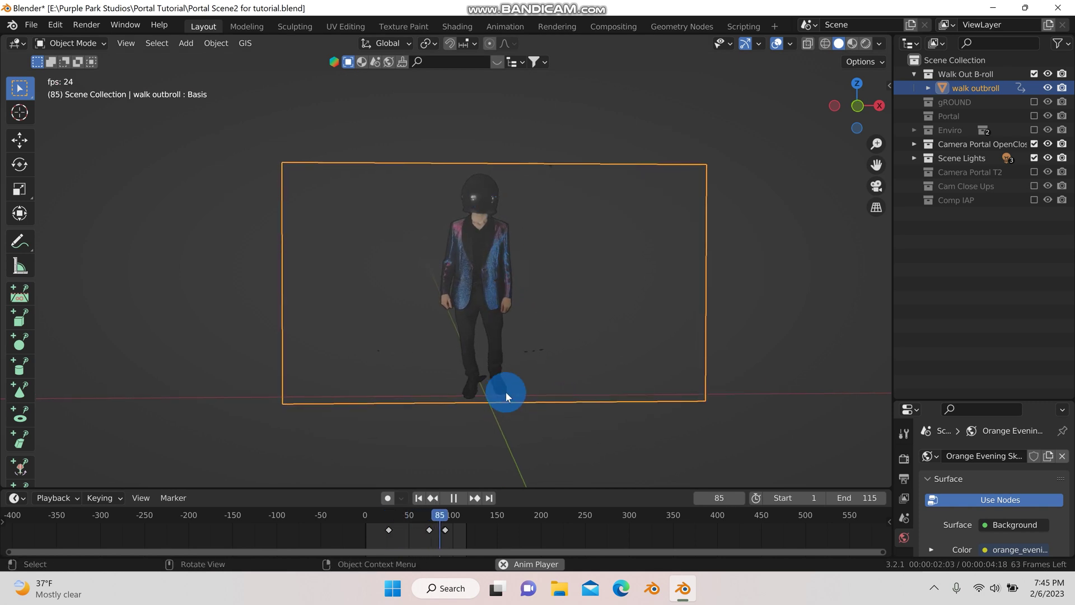
middle_click_drag(522, 397, 614, 403)
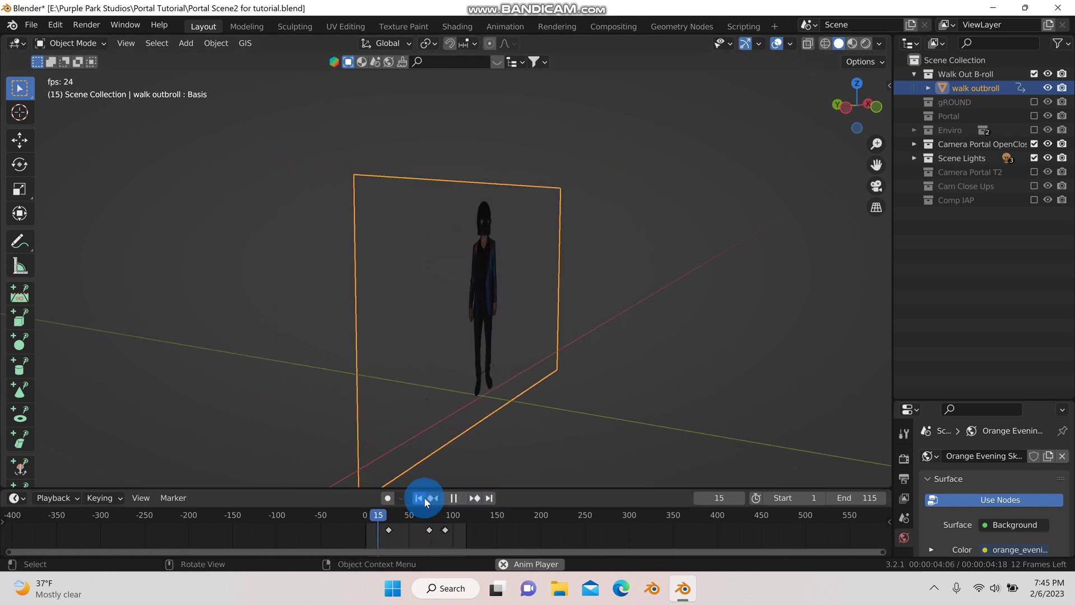
middle_click_drag(460, 415, 499, 418)
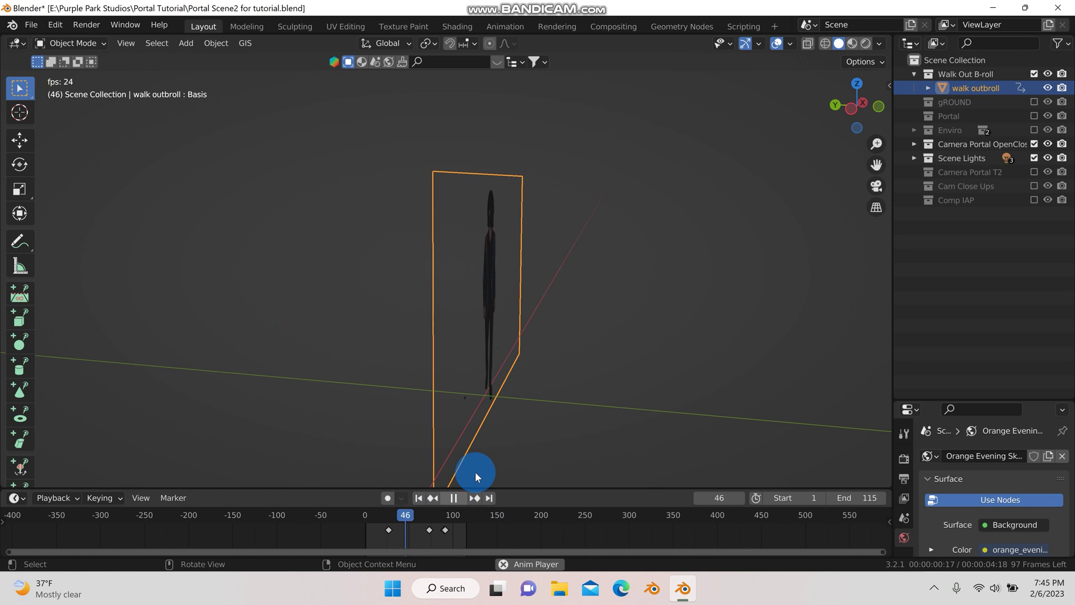
left_click(455, 498)
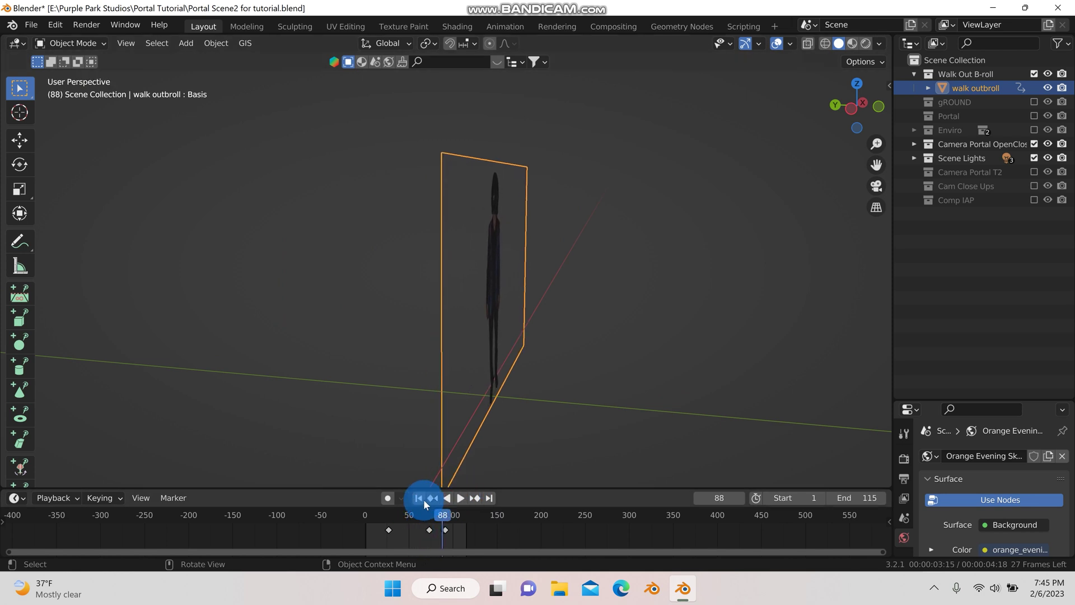
Step: Include the Portal collection again and inspect the portal ring around the walking figure
middle_click_drag(476, 445, 561, 314)
left_click(1035, 115)
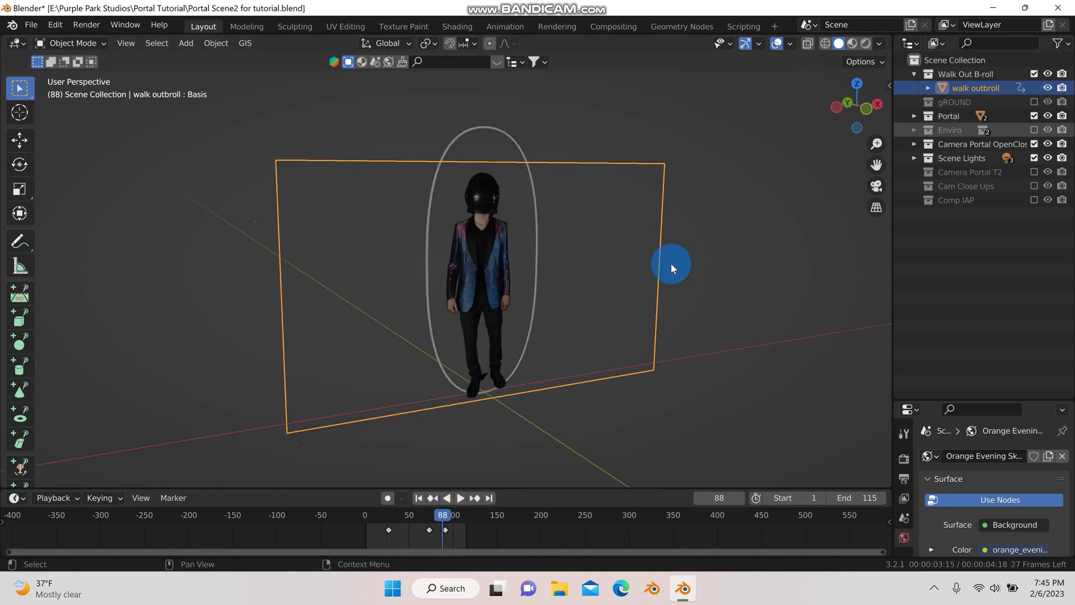
middle_click_drag(670, 264, 412, 345)
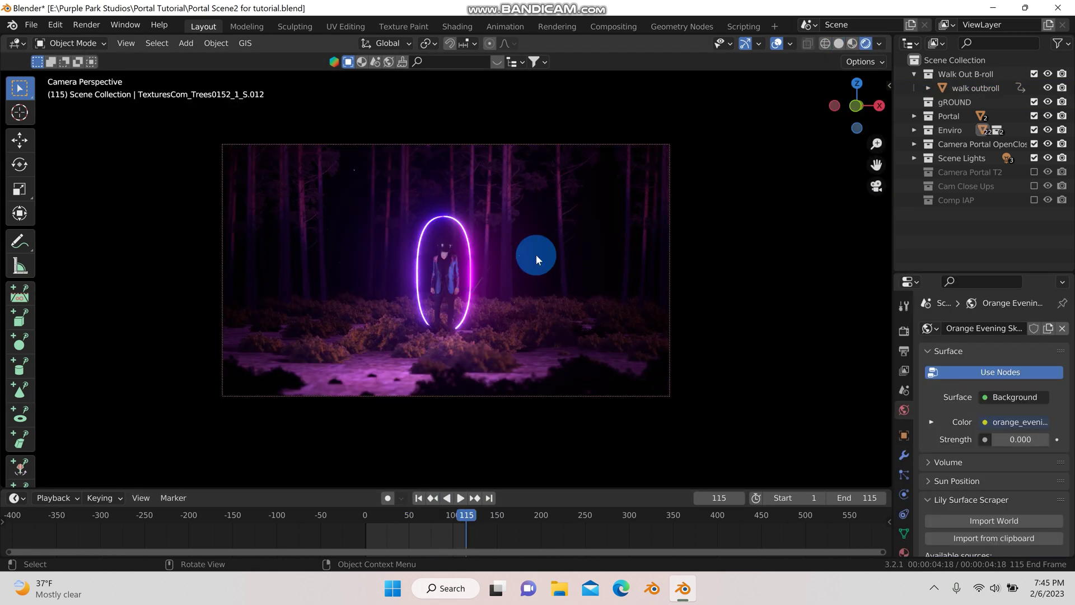
Step: Select the walk outbroll plane and bring up its material nodes in the Shading workspace
left_click(447, 268)
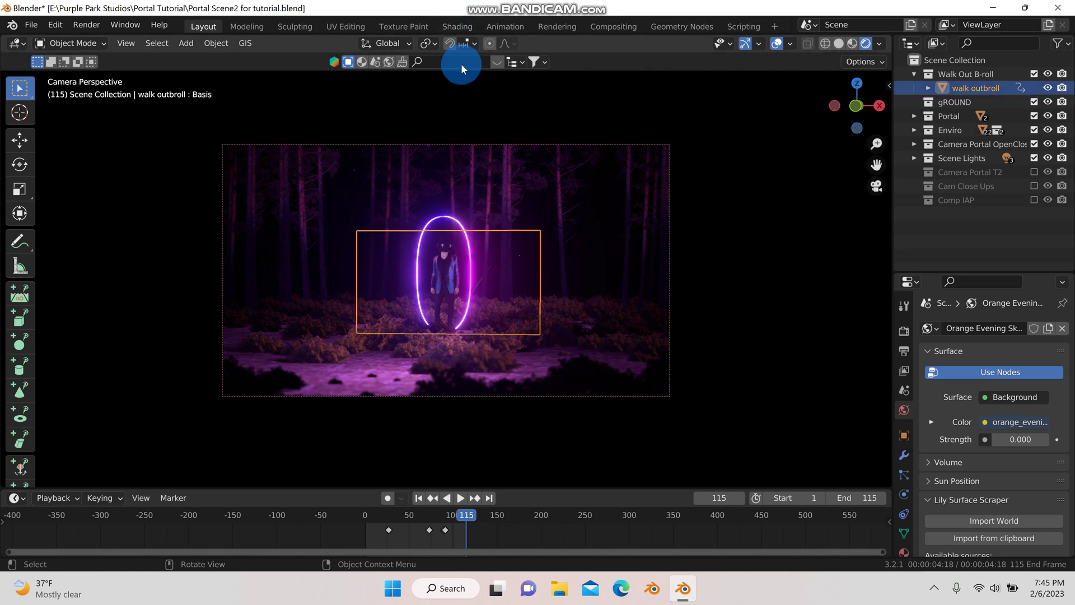
left_click(458, 23)
scroll(696, 463, "down", 1)
middle_click_drag(741, 495, 672, 466)
scroll(497, 437, "up", 1)
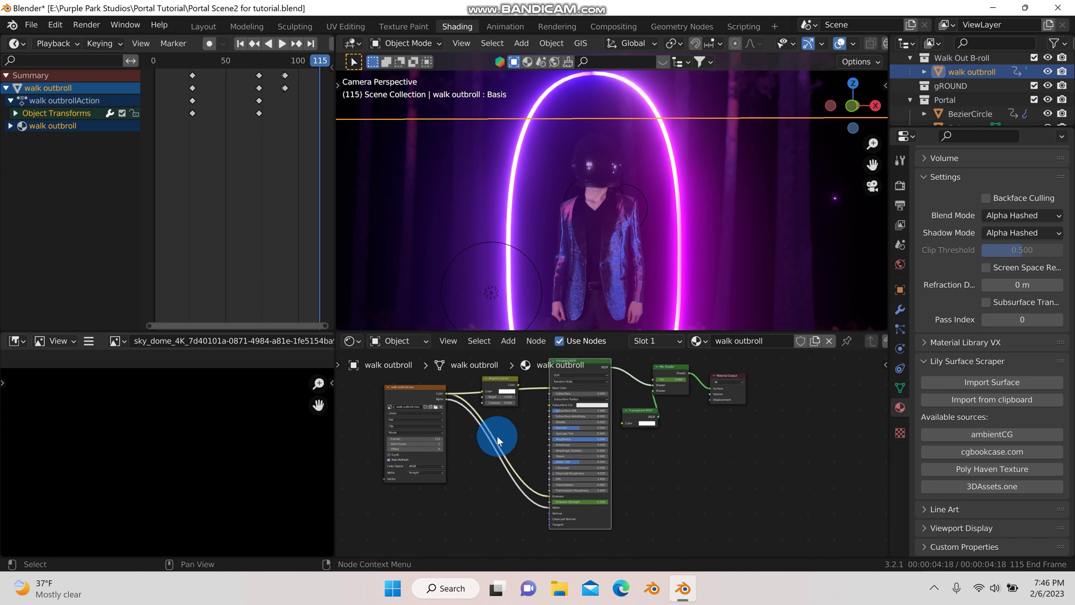
Step: Examine the settings of the walk outbroll.mov movie texture node
scroll(520, 422, "up", 4)
middle_click_drag(408, 440, 428, 485)
scroll(428, 485, "up", 3)
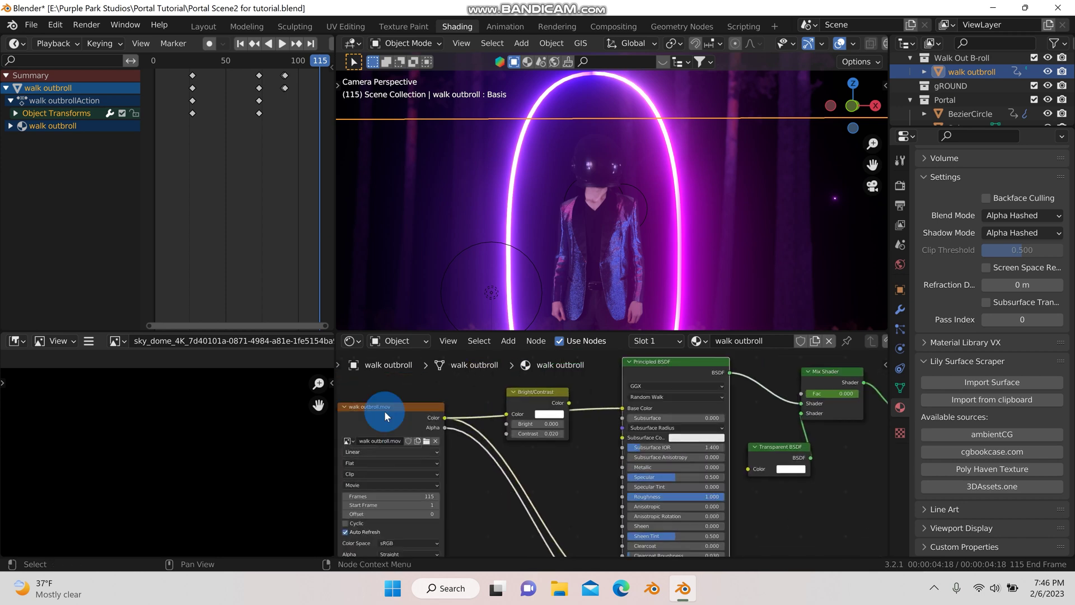
scroll(384, 411, "up", 4)
middle_click_drag(378, 405, 524, 416)
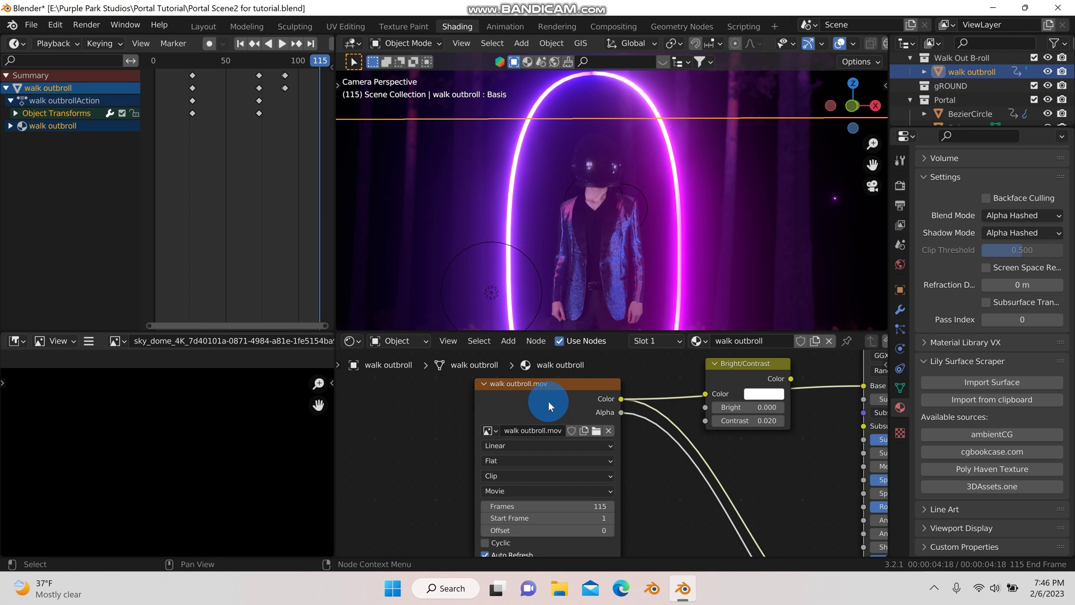
scroll(664, 453, "down", 2)
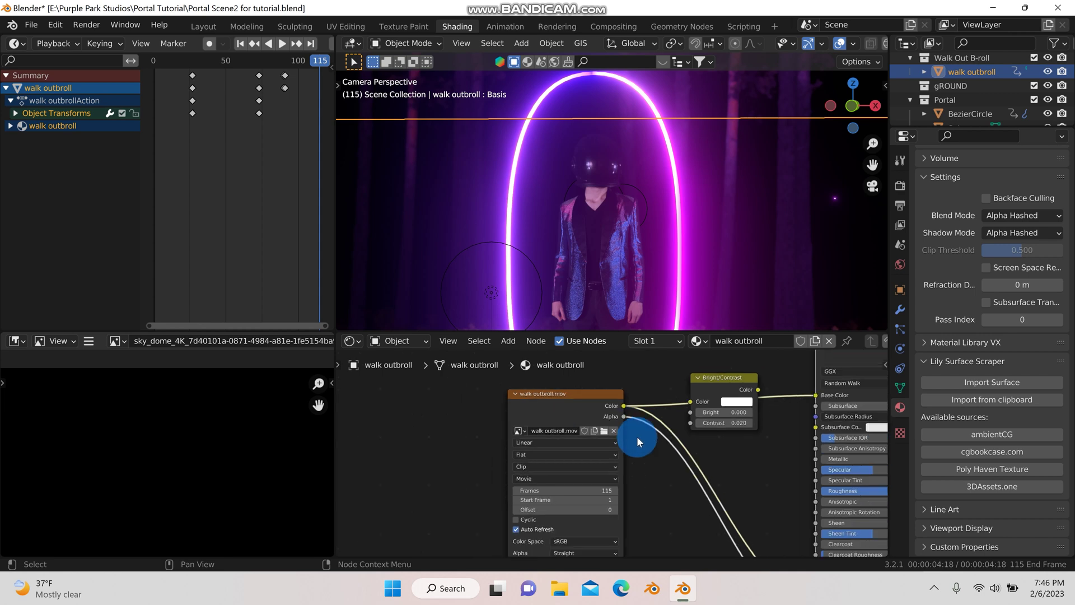
Step: Trace the movie texture's Color and Alpha links to the Principled BSDF's Emission and Alpha inputs
middle_click_drag(678, 455, 616, 451)
scroll(595, 449, "up", 2)
scroll(588, 446, "down", 1)
middle_click_drag(495, 371, 516, 399, "shift")
middle_click_drag(415, 390, 413, 389, "shift")
scroll(560, 437, "down", 3)
middle_click_drag(679, 486, 485, 392, "shift")
middle_click_drag(393, 382, 497, 420)
scroll(620, 493, "up", 3)
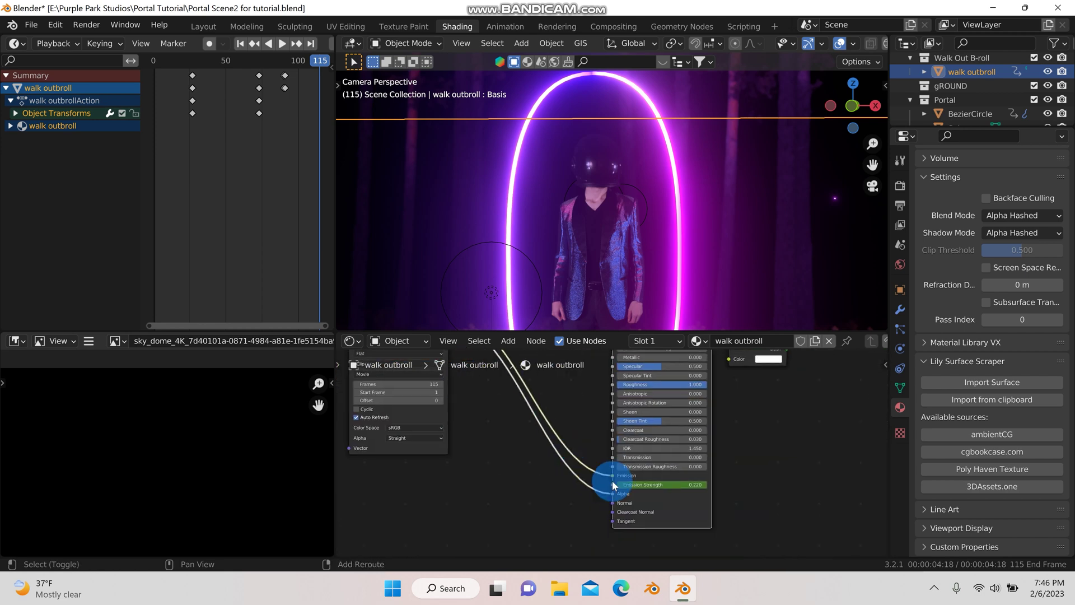
Step: Try a different Emission Strength on the Principled BSDF and undo the change
mouse_move(673, 492)
left_mouse_down()
mouse_move(762, 491)
mouse_move(670, 492)
mouse_move(706, 492)
mouse_move(670, 491)
mouse_move(684, 484)
left_mouse_up()
key("ctrl+z")
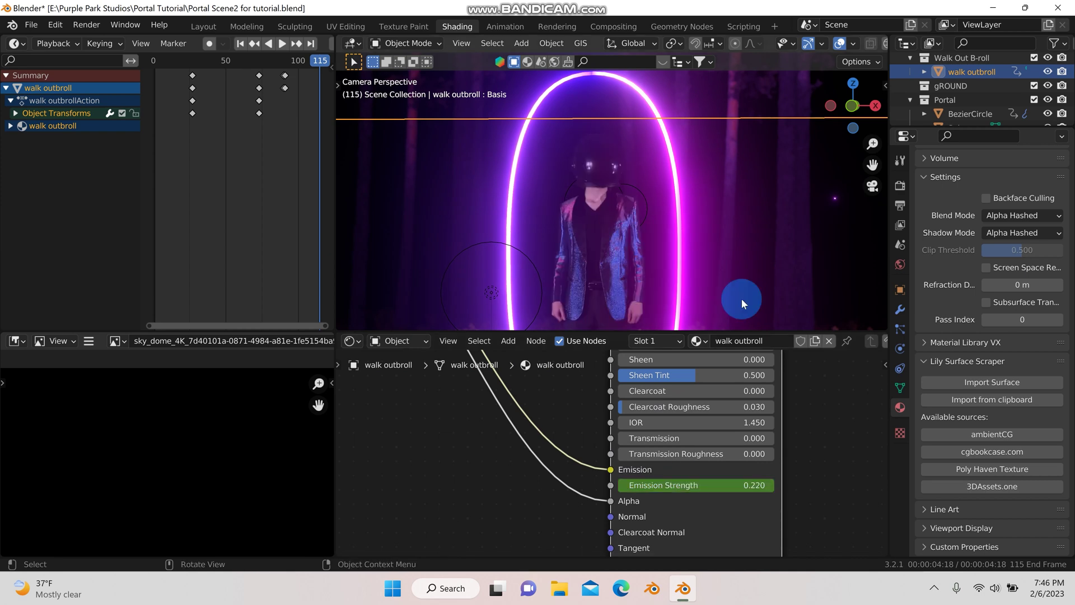
Step: Detach the Bright/Contrast node so the movie texture's Color feeds the Principled BSDF's Base Color directly
scroll(568, 437, "down", 4)
left_click(528, 514)
middle_click_drag(493, 381, 522, 537)
scroll(506, 432, "up", 2)
left_click(558, 444)
left_click_drag(568, 445, 574, 450)
middle_click_drag(611, 427, 642, 429, "shift")
scroll(605, 425, "down", 2)
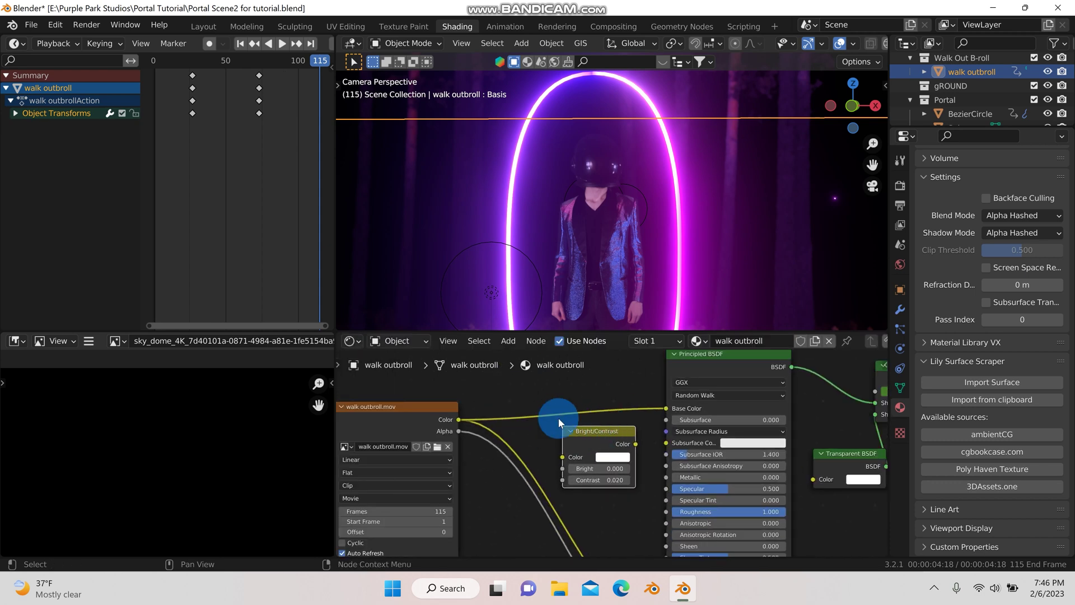
Step: Try the Bright/Contrast node between the movie texture and Base Color with a different Bright value, and undo both changes
left_click_drag(599, 452, 578, 412)
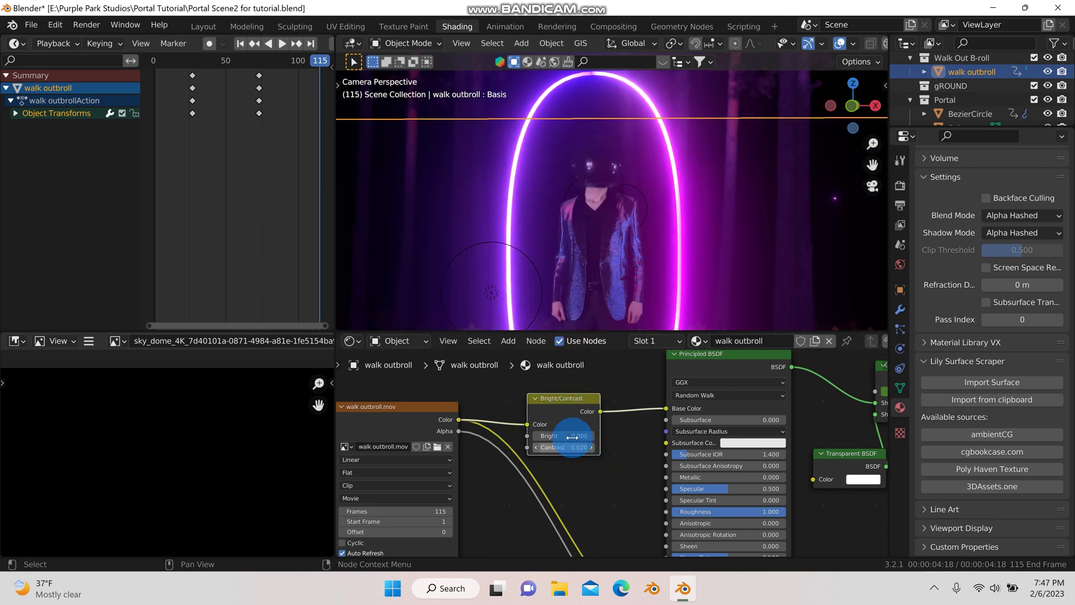
left_click_drag(572, 437, 623, 447)
key("ctrl+z")
scroll(633, 432, "down", 1)
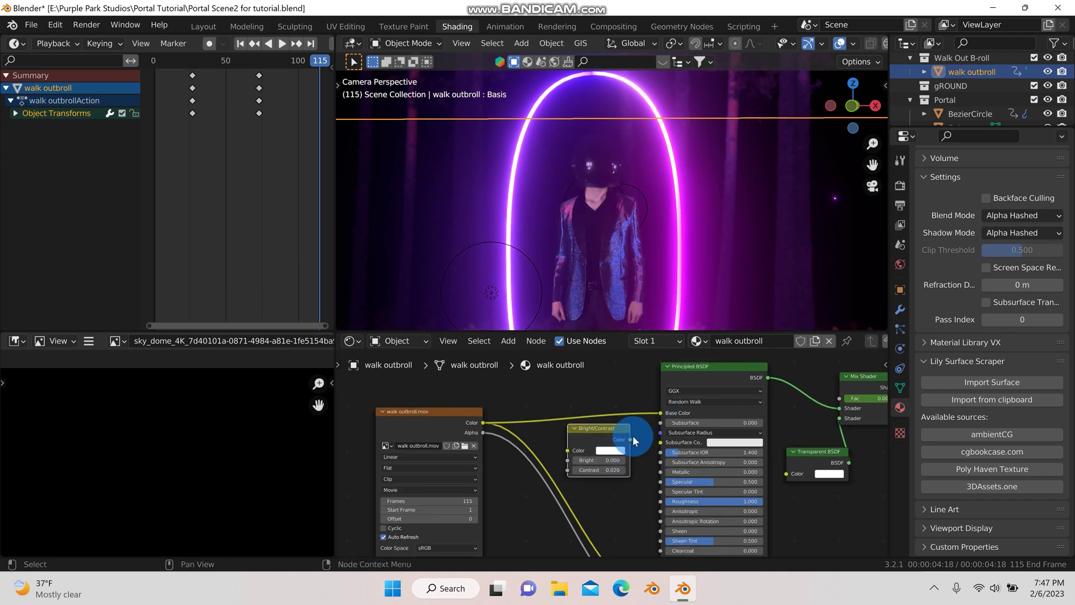
Step: Try a Fac of 1.000 on the Mix Shader node and set it back to 0.000
middle_click_drag(799, 396, 573, 427)
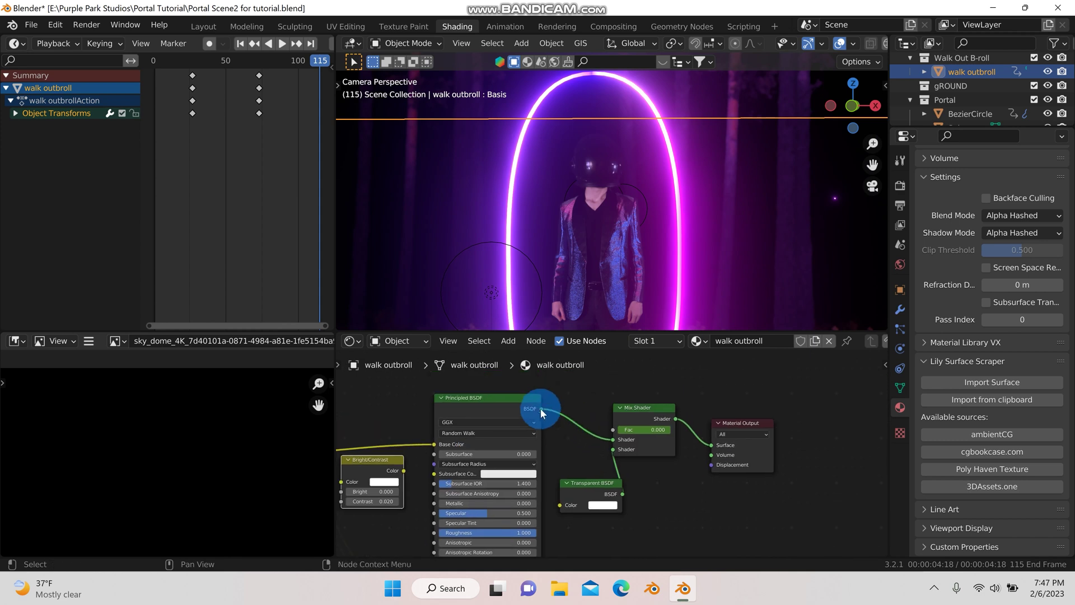
left_click_drag(640, 405, 679, 426)
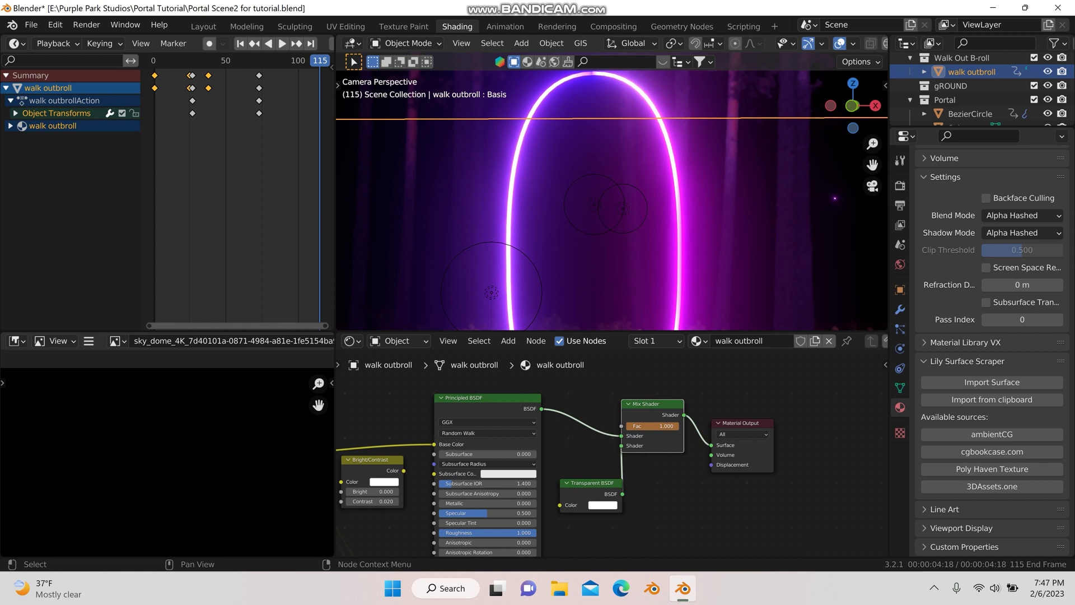
left_click_drag(675, 426, 626, 426)
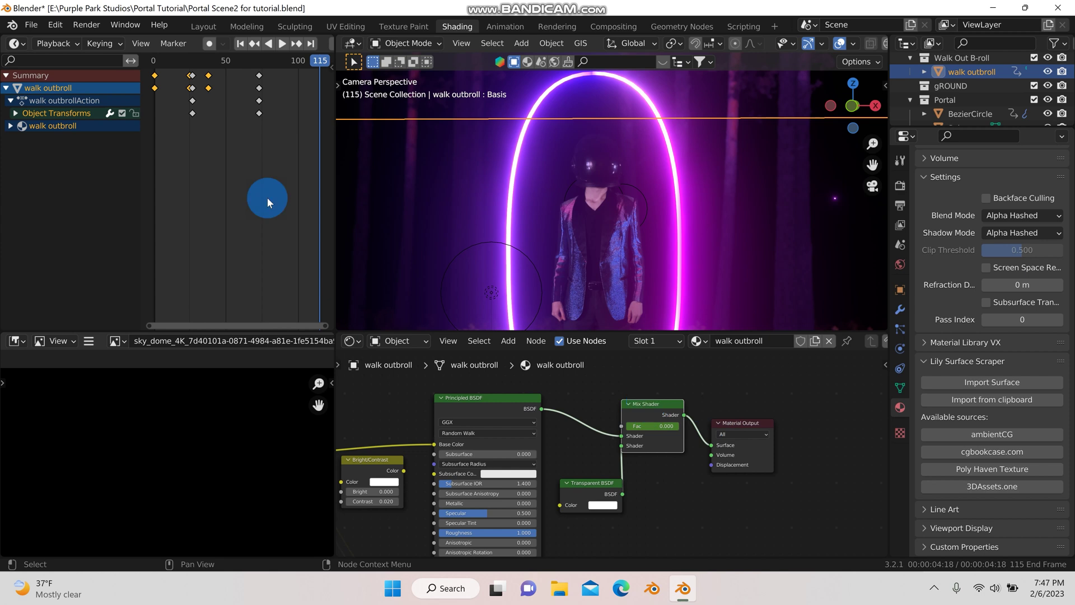
Step: Move to frame 87, try a keyframe on the Mix Shader's Fac value there, and delete that keyframe
left_click_drag(155, 62, 174, 134)
key("space")
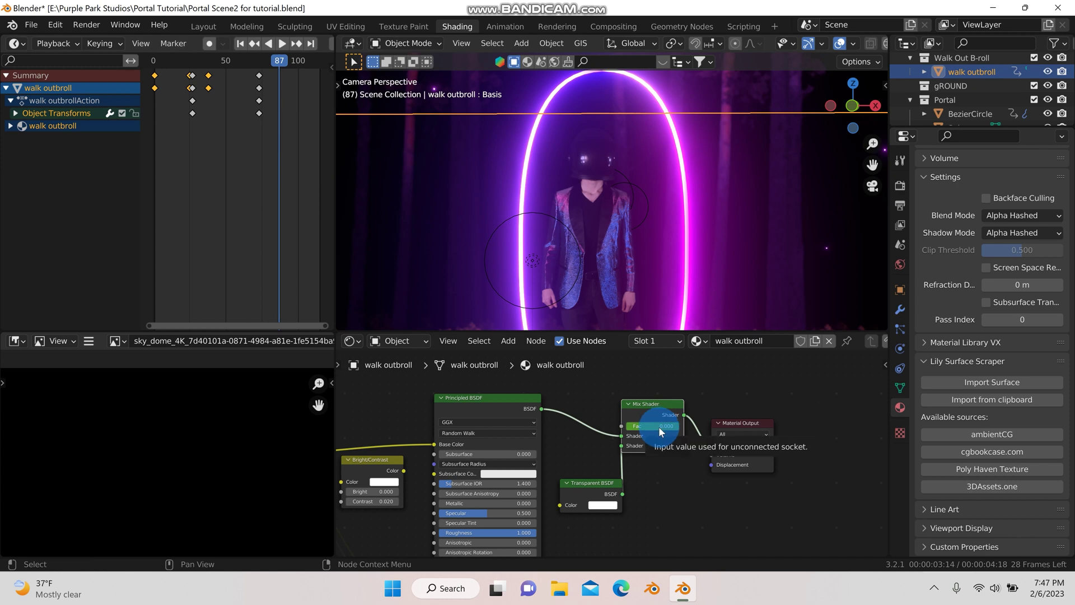
key("i")
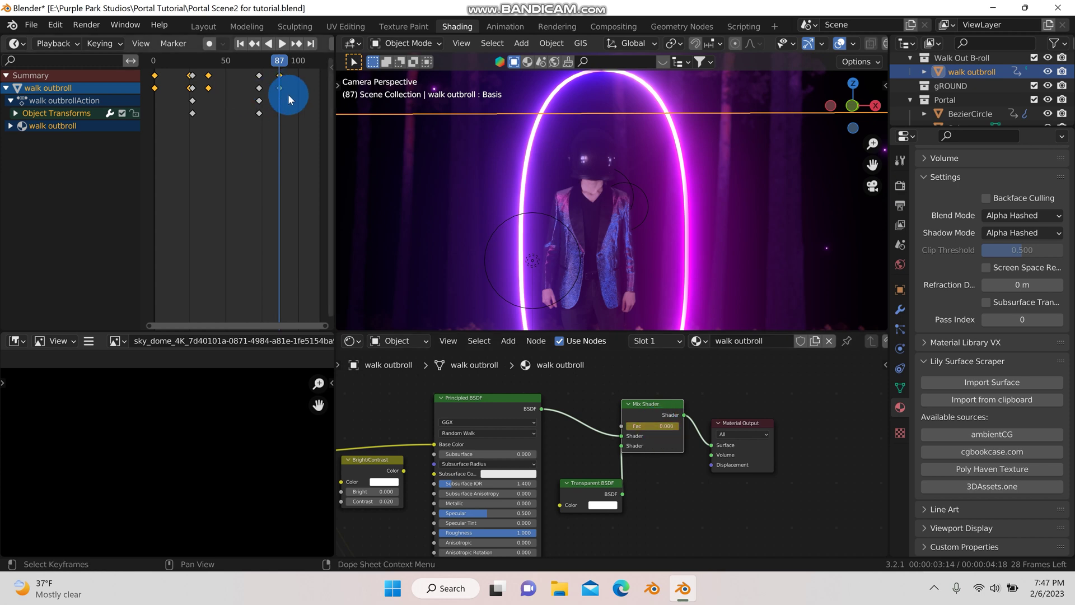
key("Delete")
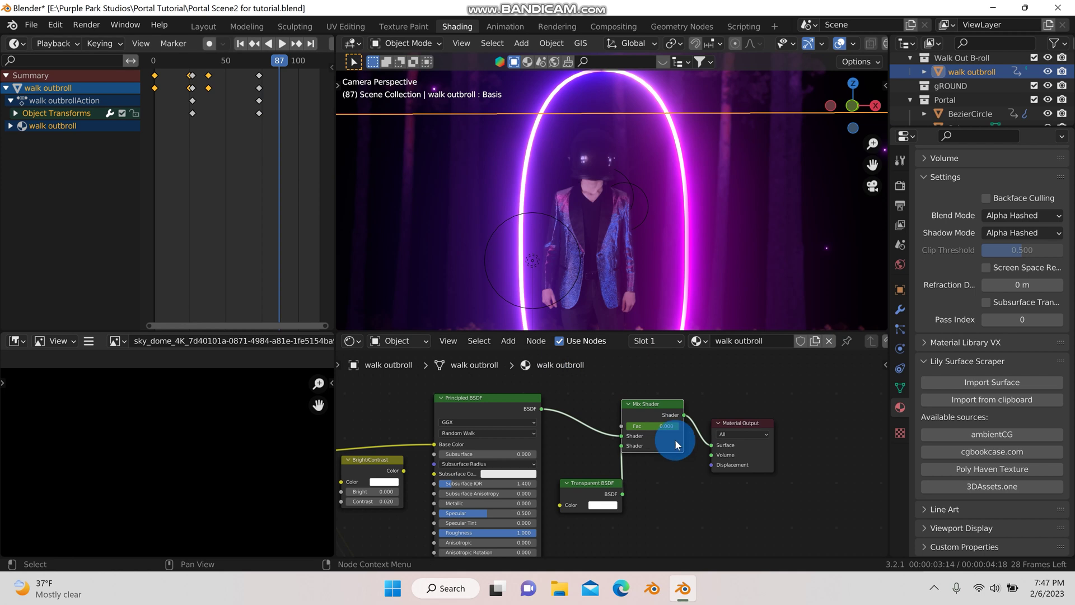
Step: Shift the Transparent BSDF node slightly farther away from the Mix Shader in the walk outbroll material
scroll(676, 441, "up", 2)
middle_click_drag(676, 441, 648, 435)
left_click_drag(543, 481, 530, 479)
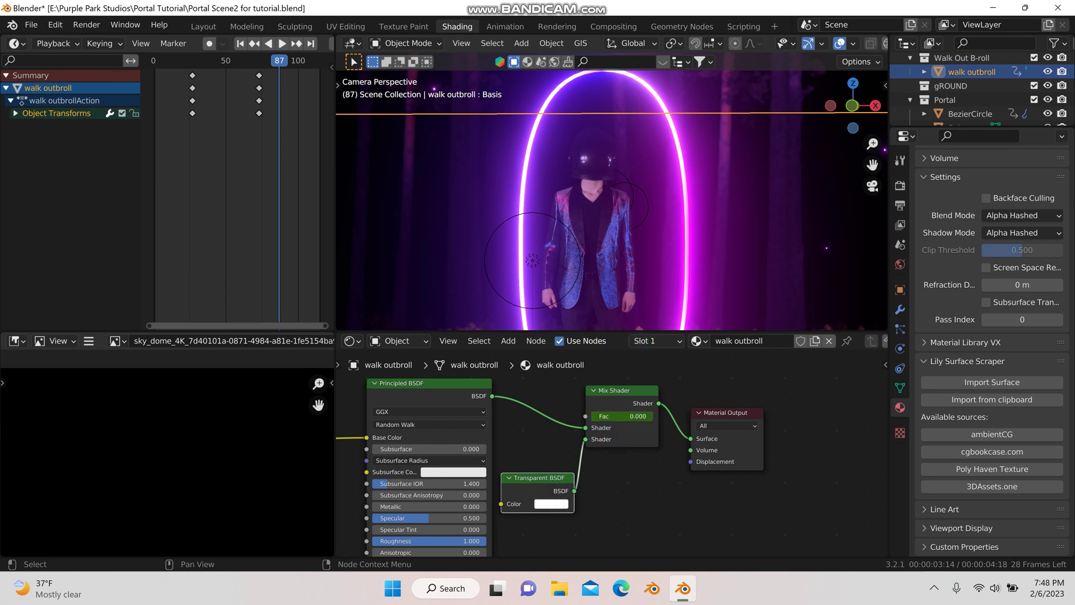
mouse_move(610, 417)
left_mouse_down()
mouse_move(653, 416)
mouse_move(592, 416)
left_mouse_up()
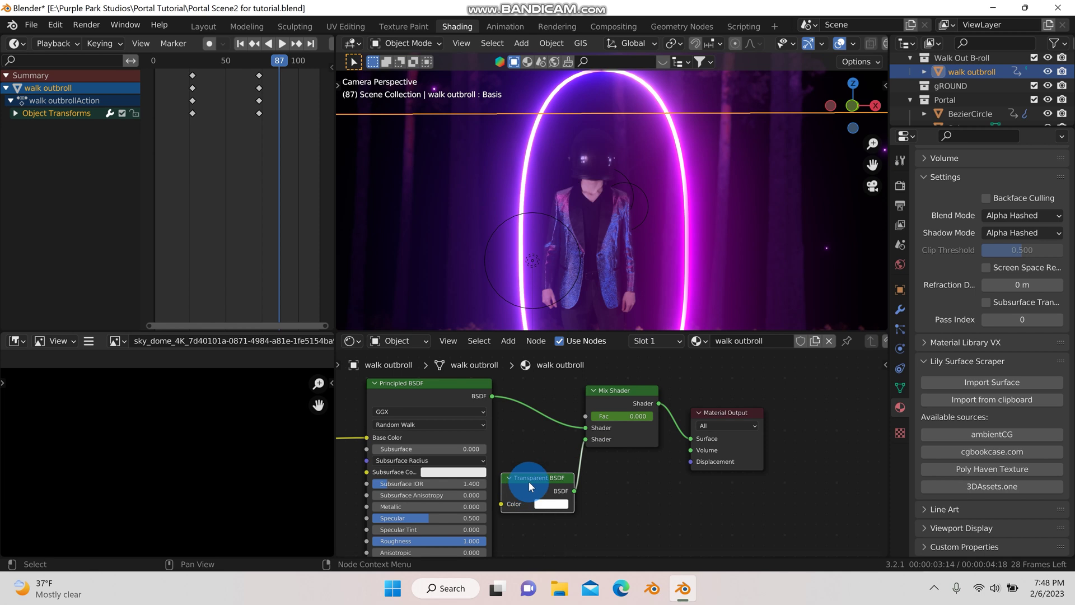
left_click(633, 398)
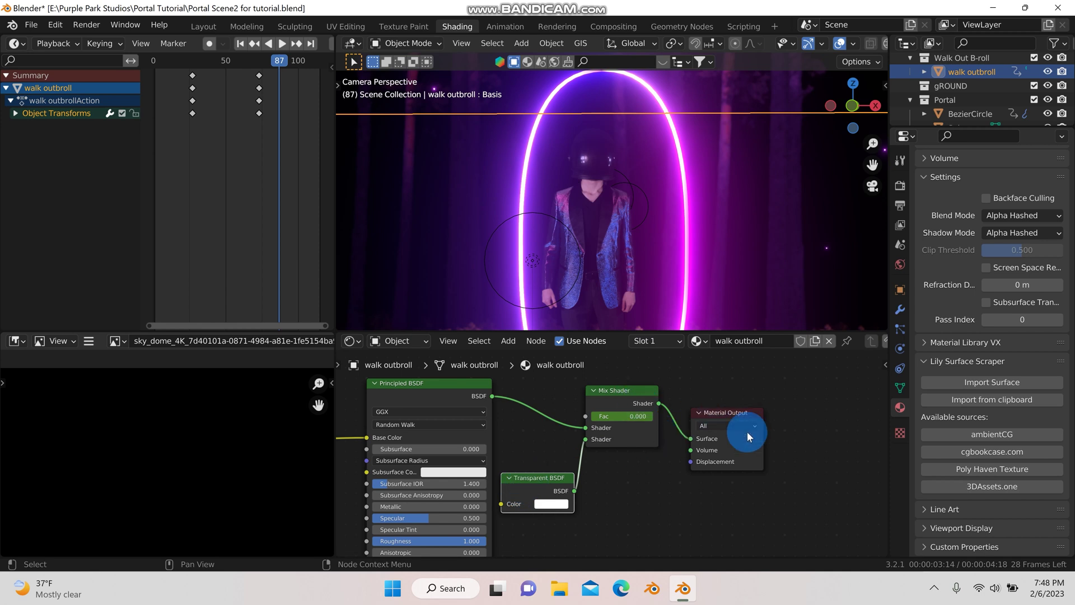
left_click(593, 244)
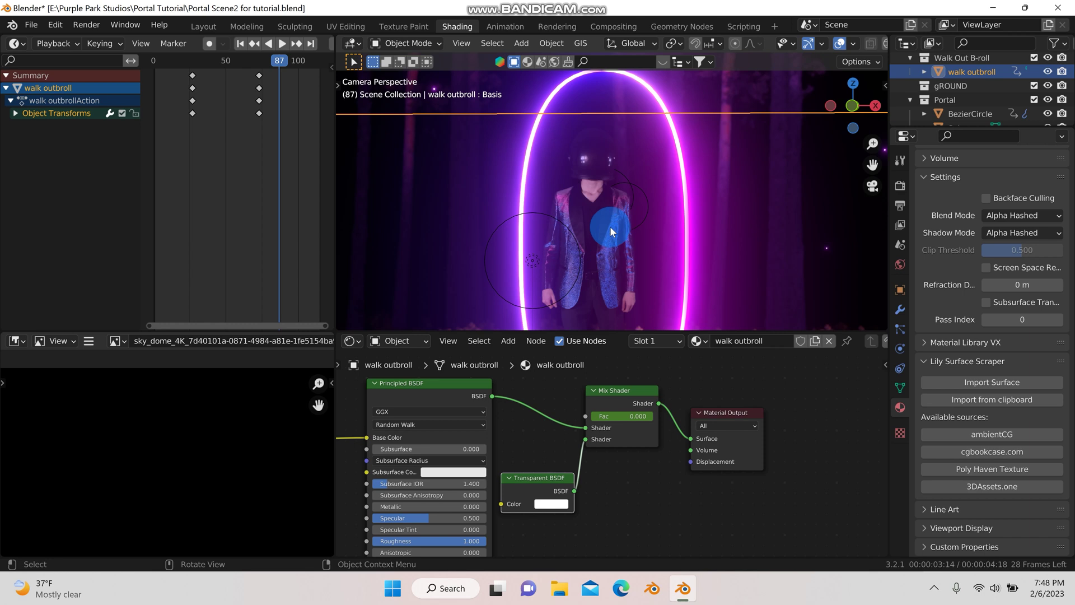
Step: Try a Roughness of 0.000 on the Principled BSDF and set it back to 1.000
scroll(606, 431, "down", 3)
middle_click_drag(538, 421, 663, 381)
scroll(685, 511, "up", 3)
scroll(685, 512, "up", 2)
middle_click_drag(685, 512, 675, 495)
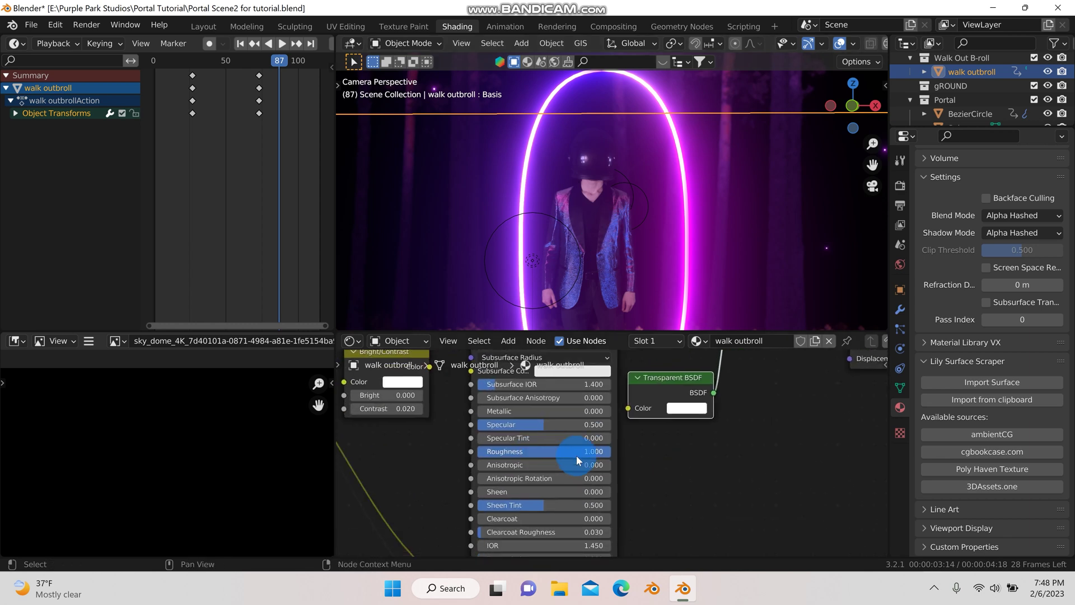
left_click_drag(576, 452, 505, 452)
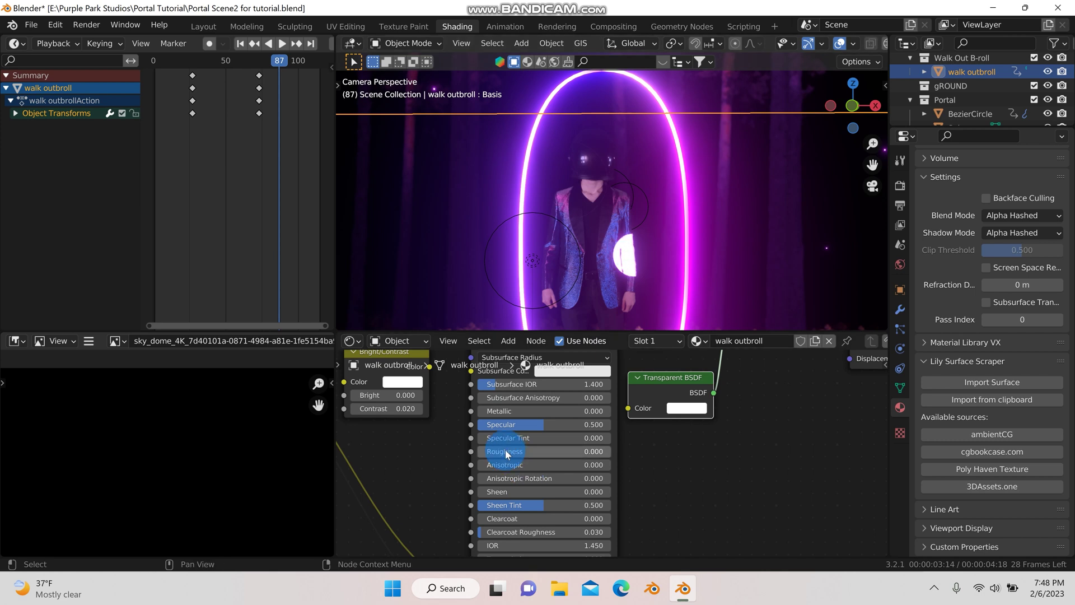
left_click(583, 223)
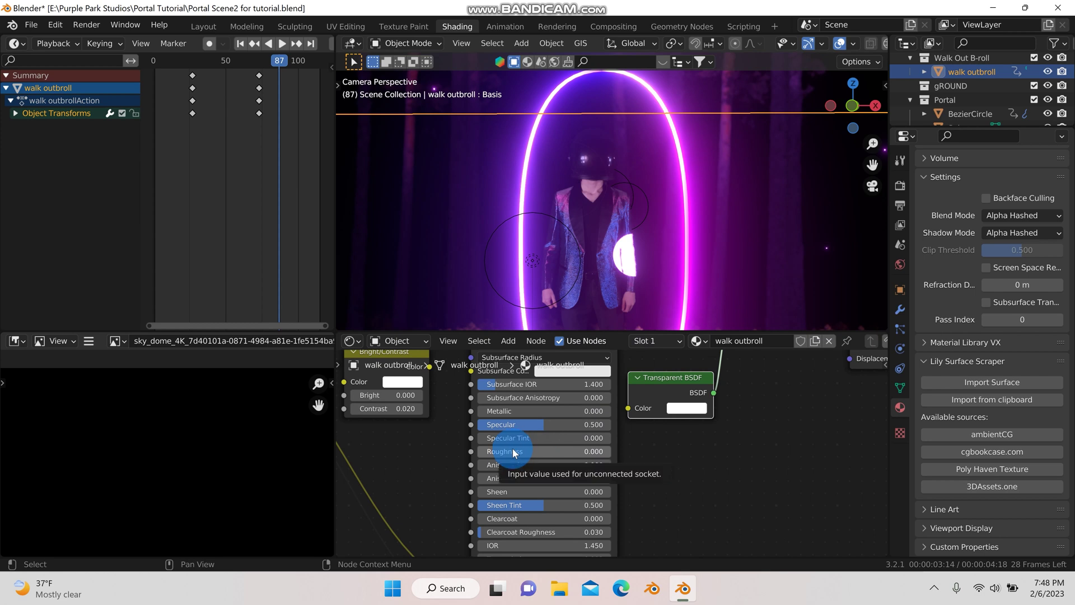
left_click_drag(513, 453, 612, 451)
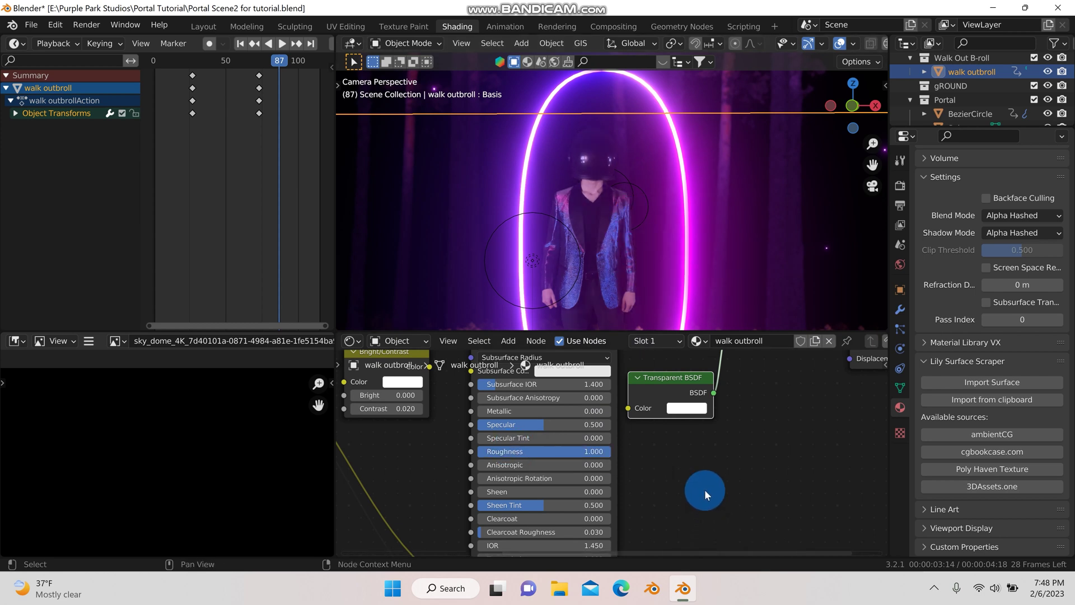
Step: Examine the Principled BSDF's Emission and Alpha connections and the walk outbroll material's settings
middle_click_drag(705, 489, 705, 388)
scroll(728, 459, "down", 4)
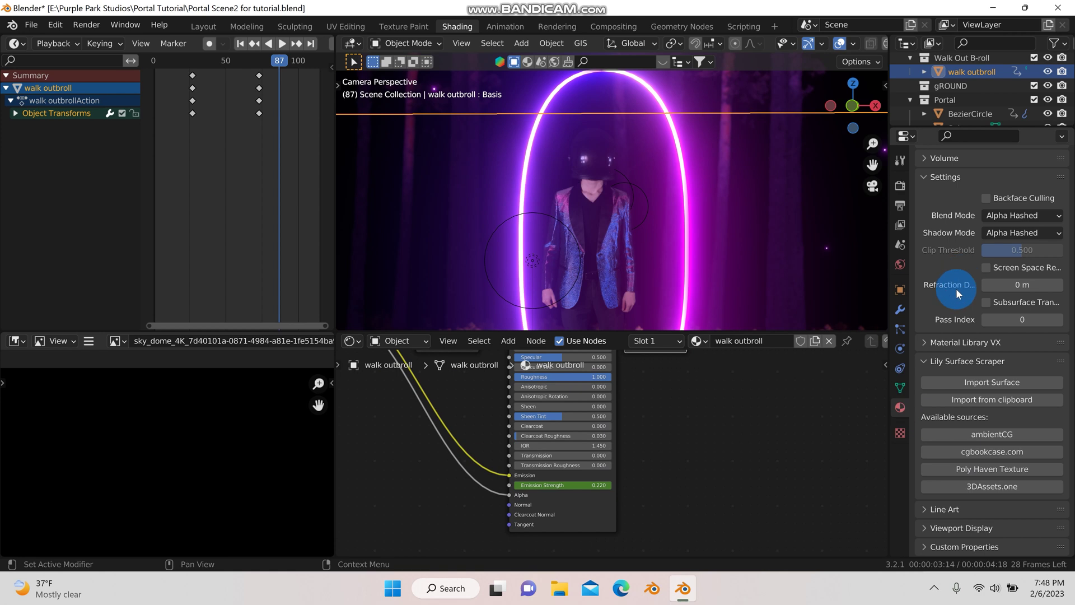
scroll(957, 293, "up", 2)
scroll(956, 287, "up", 1)
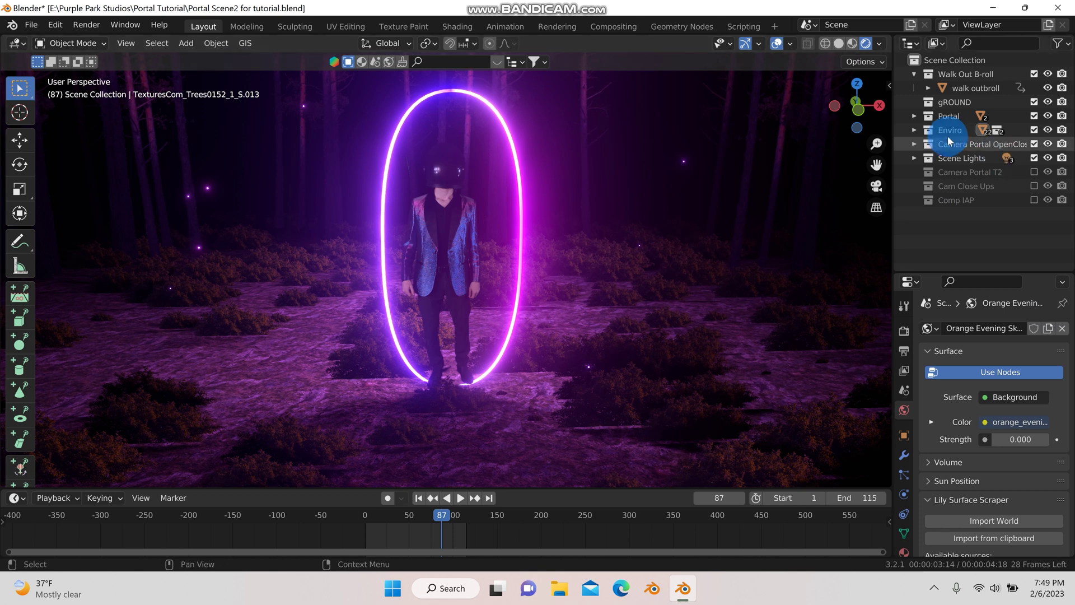
Step: Expand the Camera Portal OpenClose collection, select its camera, and look through it
left_click(914, 144)
left_click(965, 160)
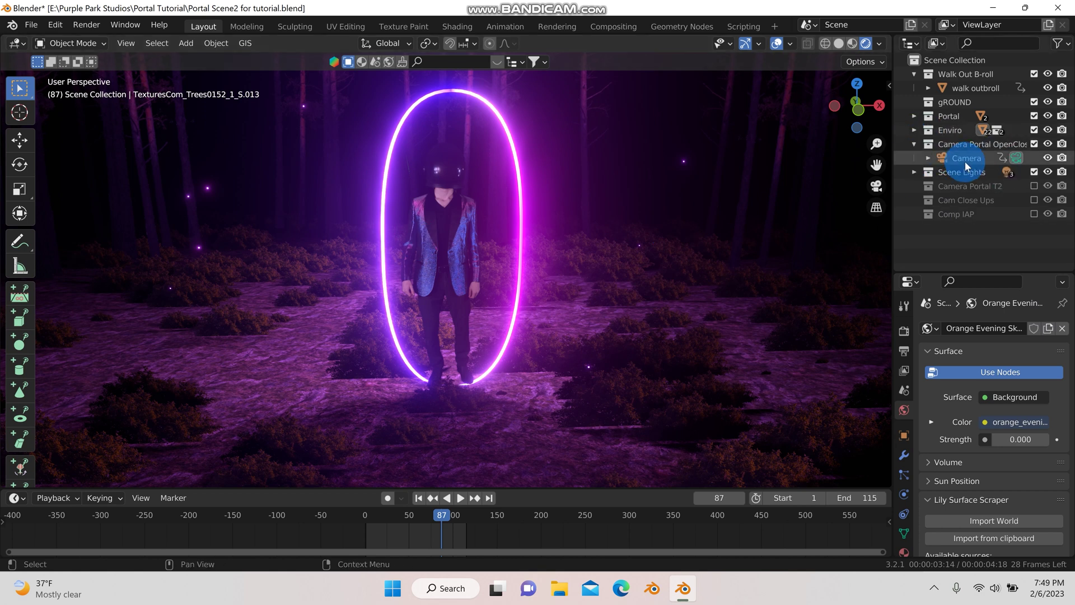
left_click(877, 188)
left_click(406, 252)
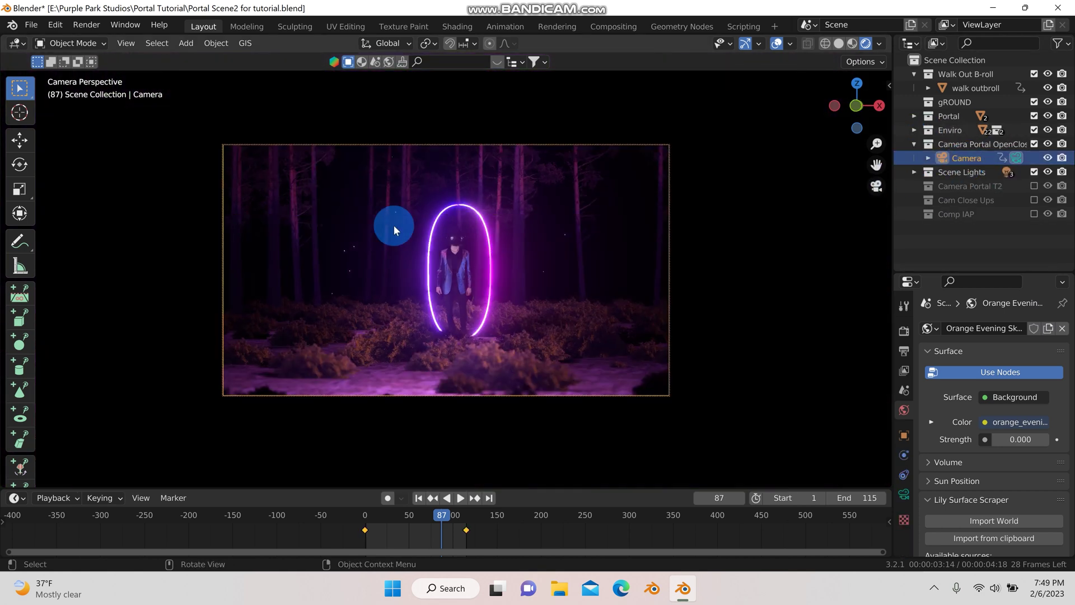
Step: Set the camera's depth of field F-Stop to 0.1
left_click(905, 495)
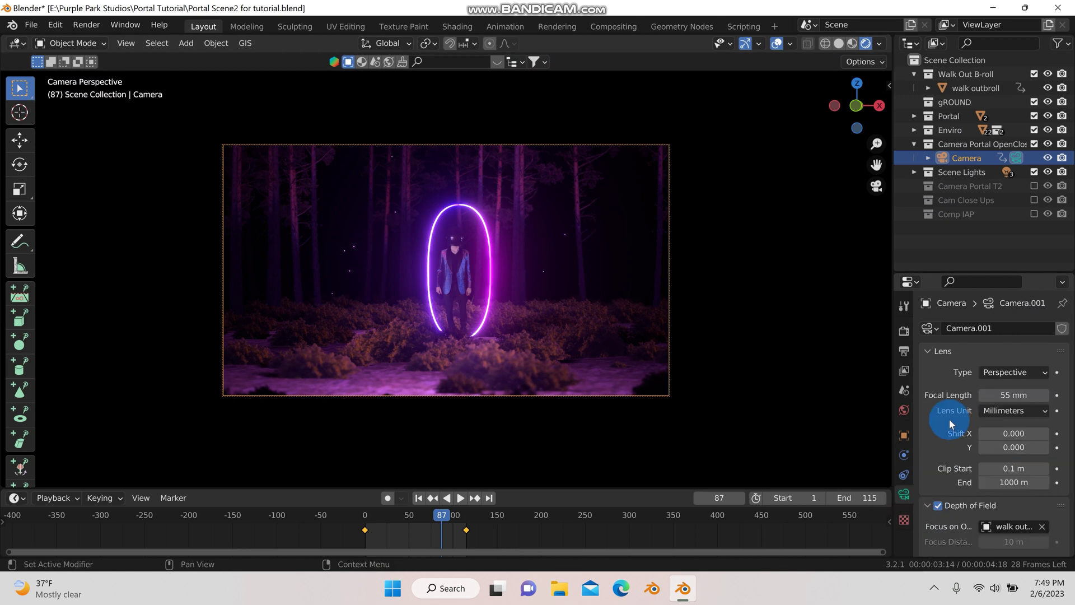
scroll(951, 432, "down", 3)
scroll(951, 433, "down", 2)
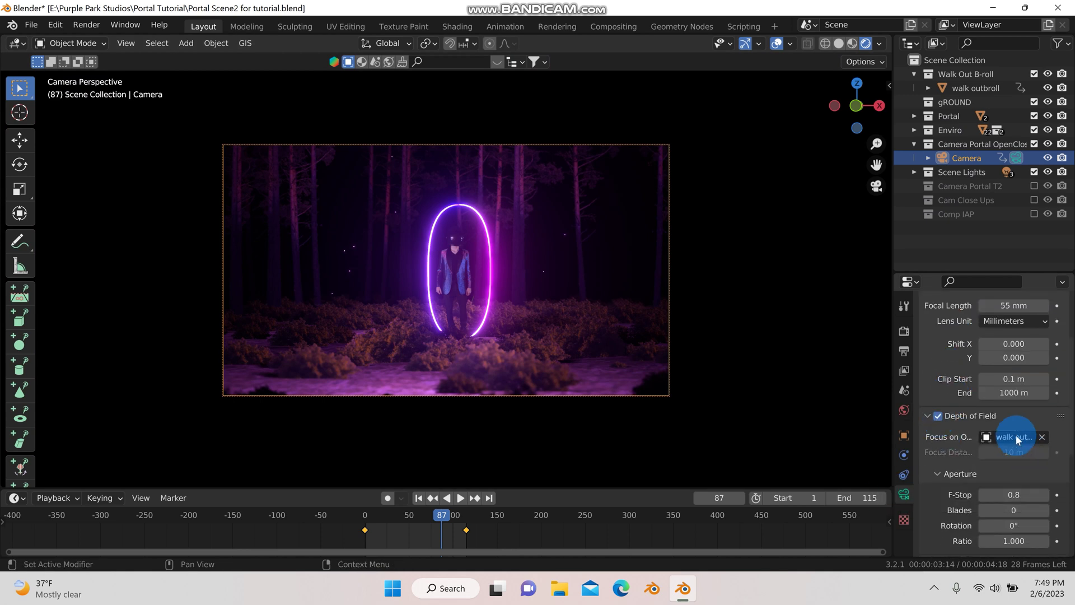
left_click_drag(1017, 494, 980, 495)
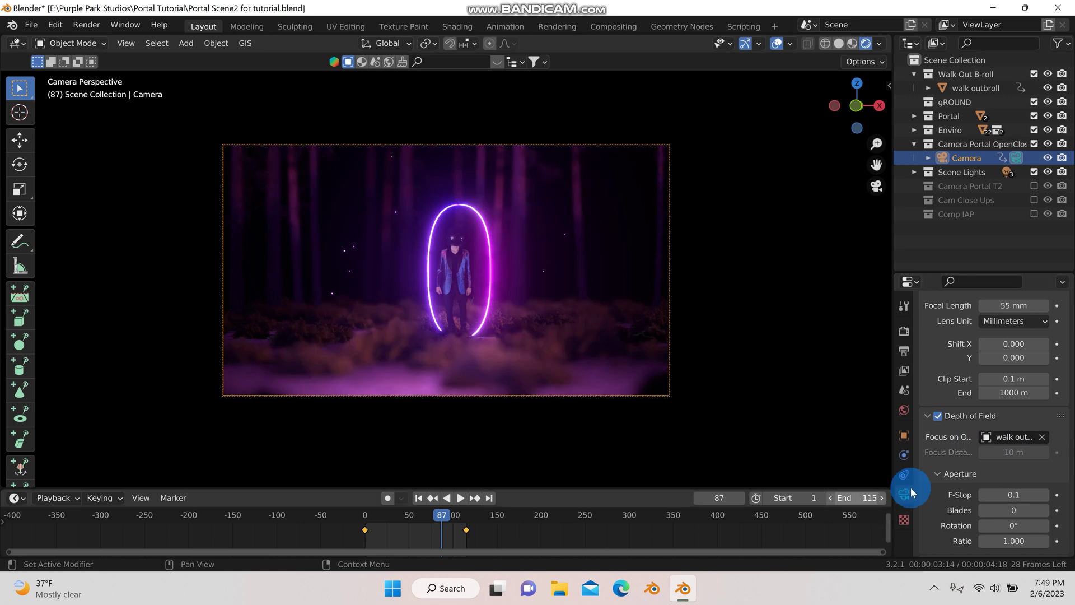
Step: Select the walk outbroll plane inside the portal and bring up its material properties
left_click(450, 261)
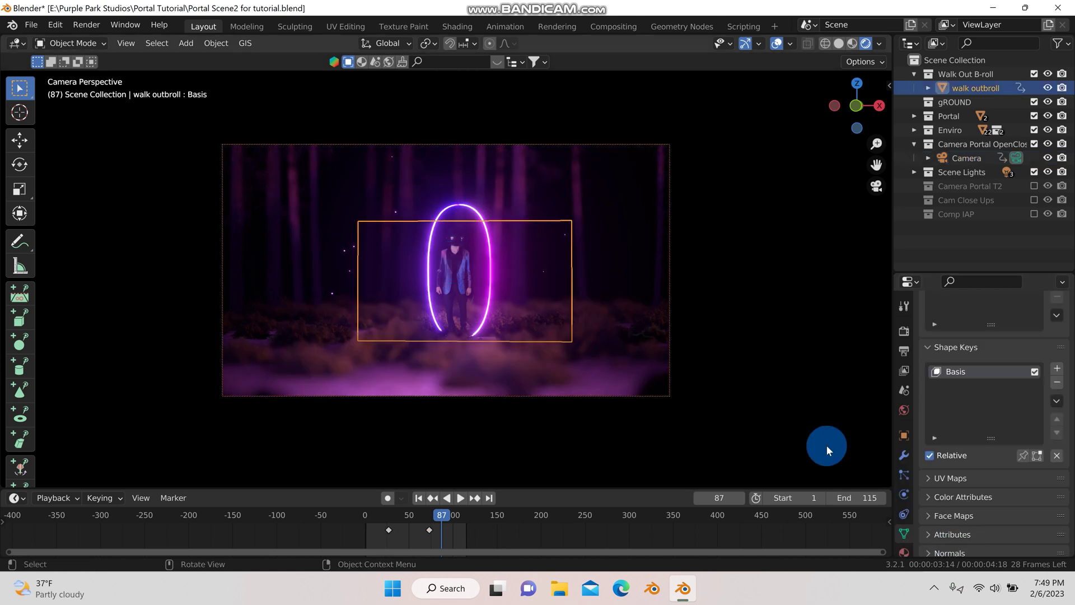
left_click(903, 553)
scroll(950, 499, "down", 2)
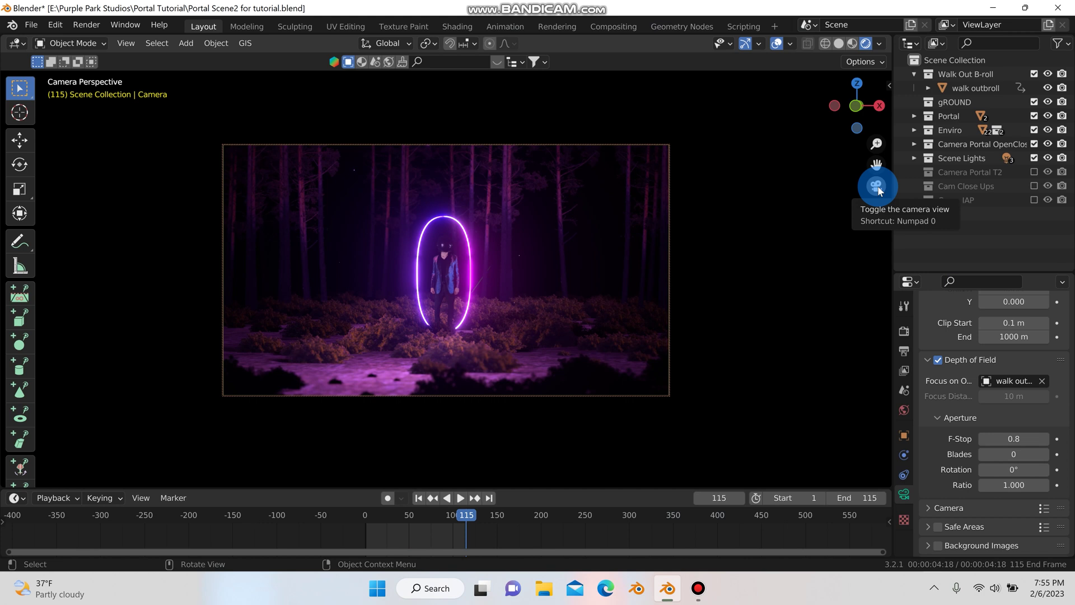
Step: Outside the camera view, exclude the Scene Lights collection, include it again, and expand it to examine its point lights
left_click(877, 188)
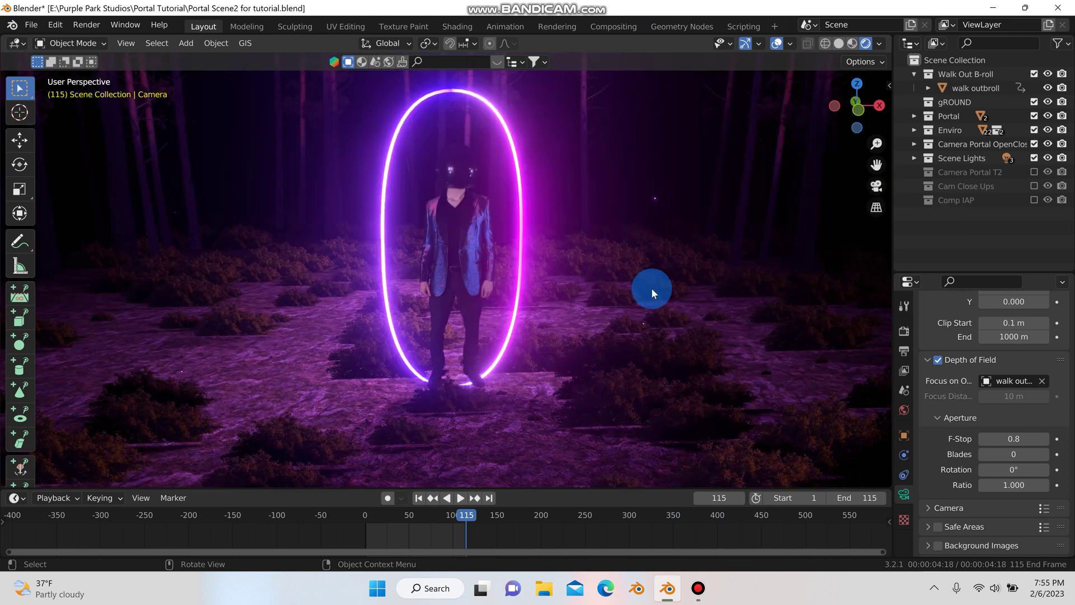
scroll(651, 288, "down", 5)
middle_click_drag(590, 329, 496, 268)
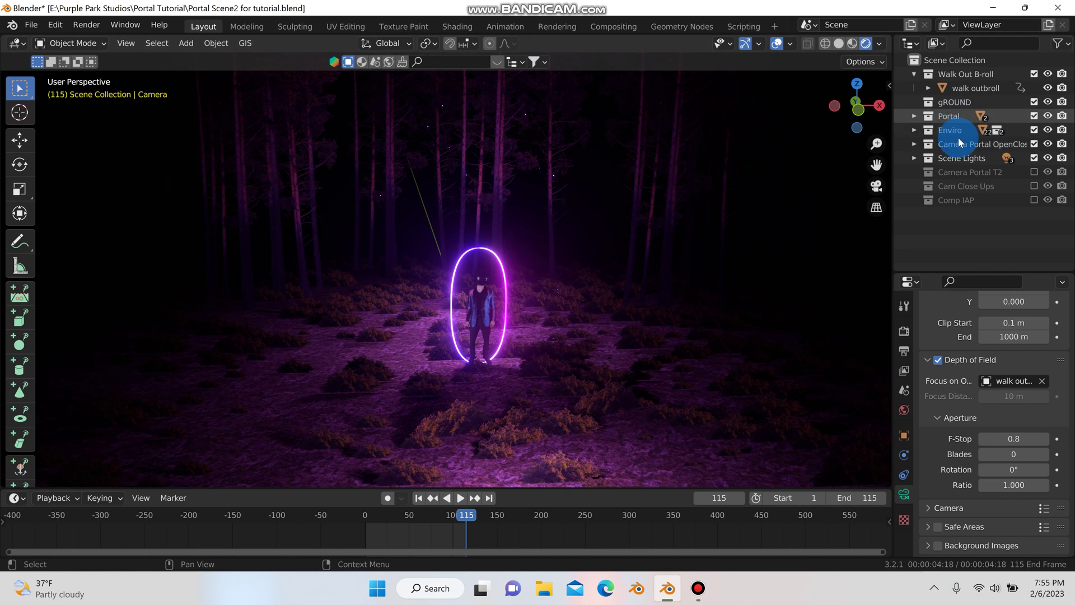
left_click(1034, 158)
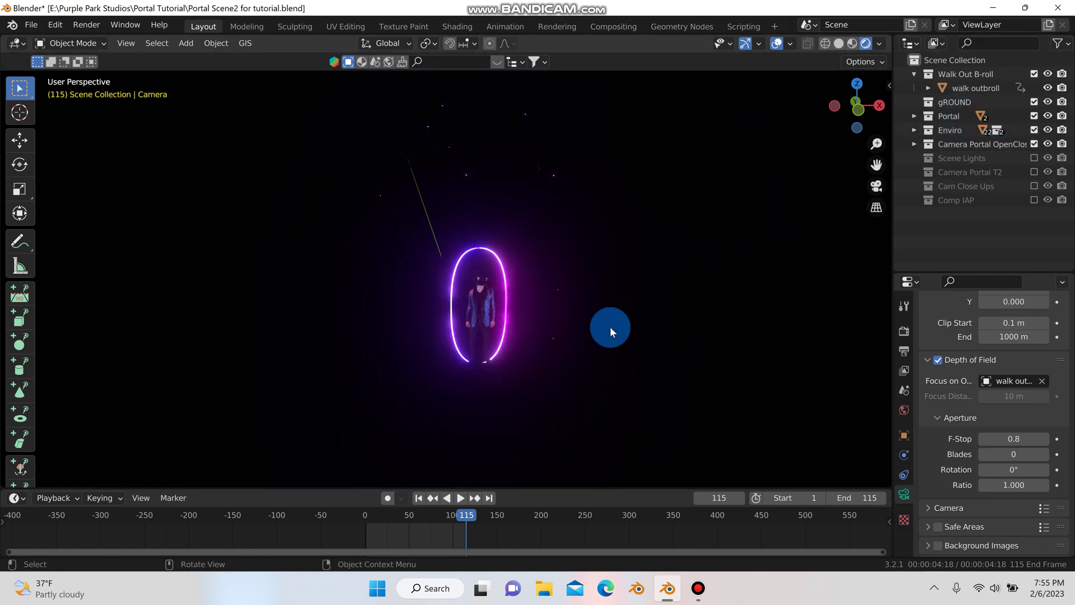
scroll(472, 336, "up", 2)
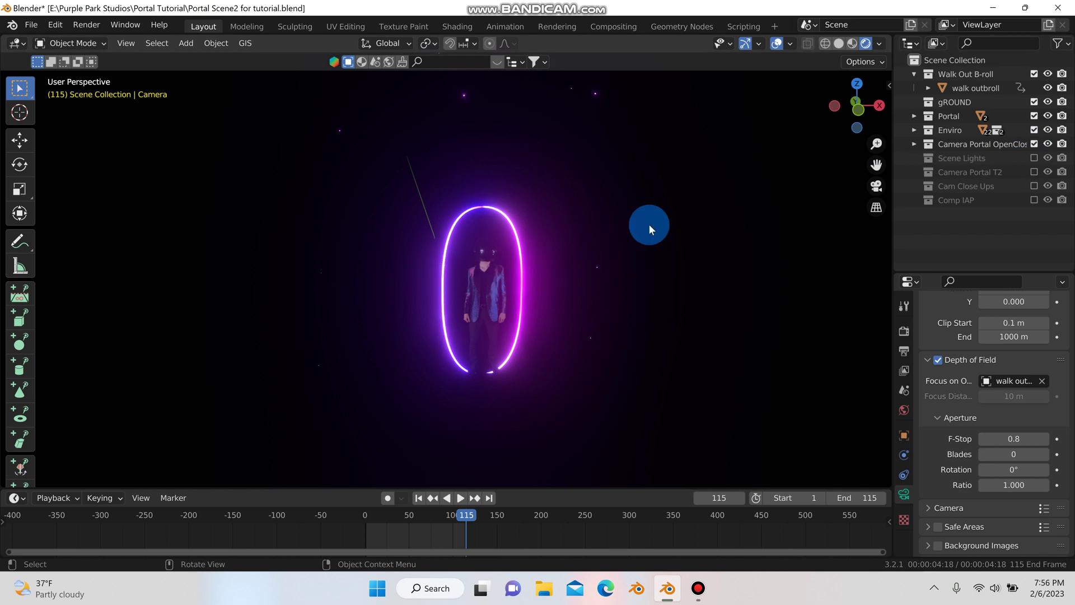
left_click(1035, 158)
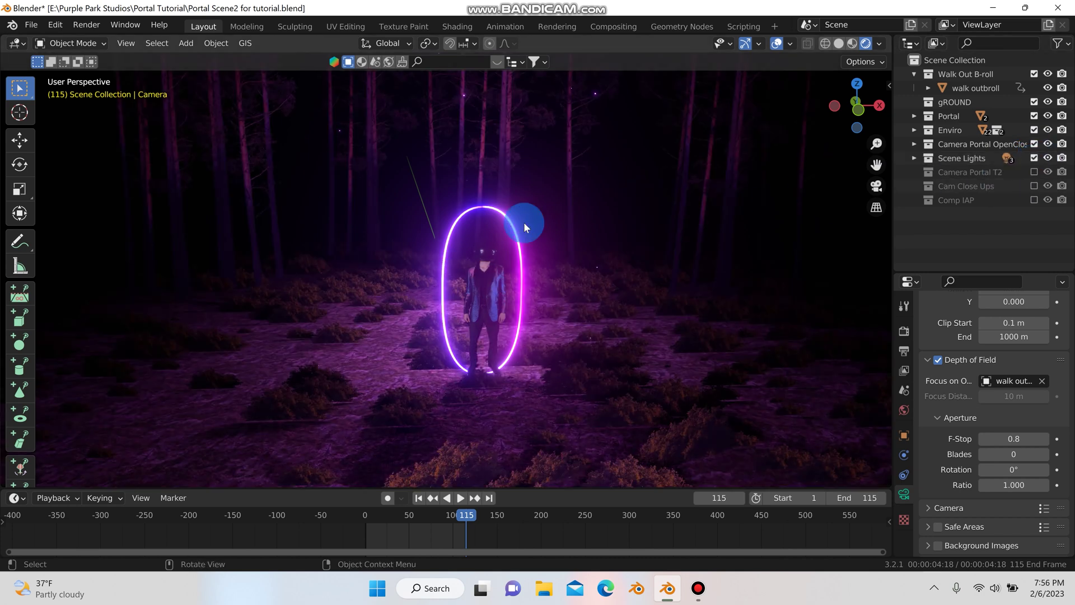
left_click(915, 158)
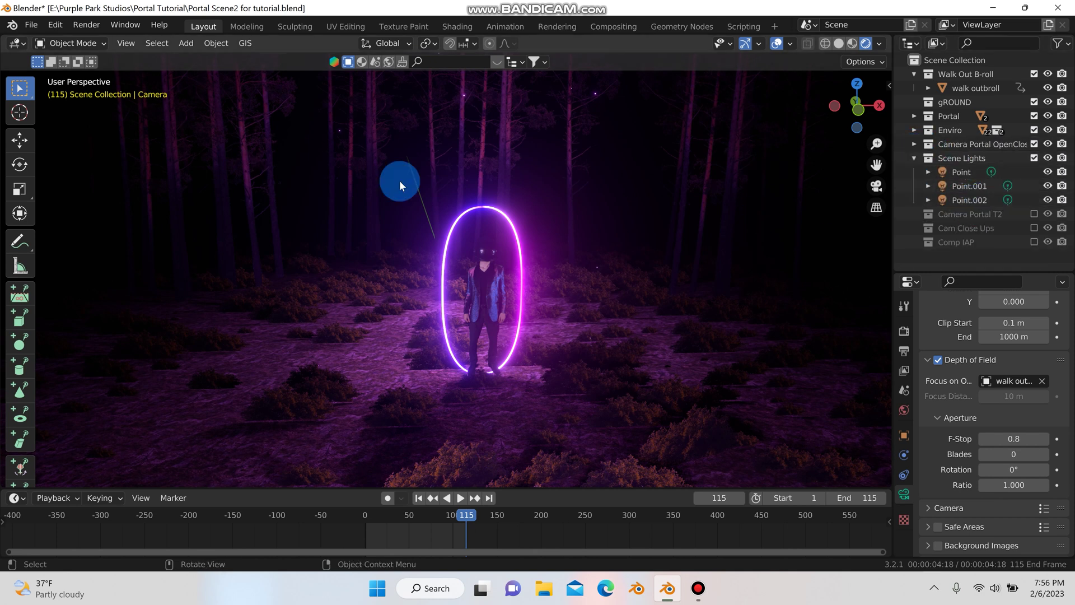
middle_click_drag(521, 199, 552, 233)
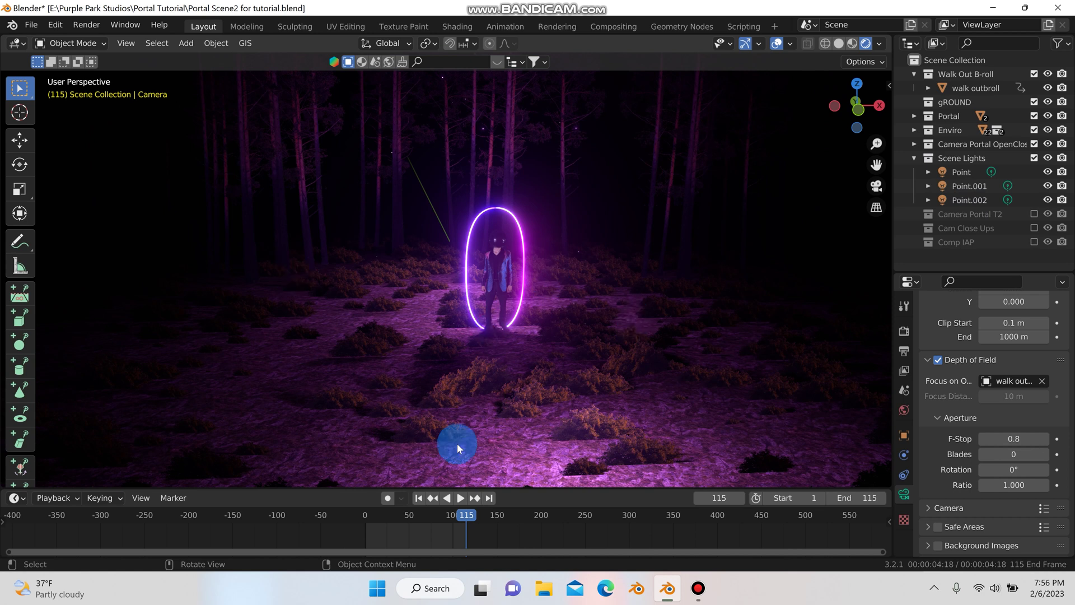
Step: Look through the camera again and play the animation, stopping at frame 58
mouse_move(463, 514)
left_mouse_down()
mouse_move(364, 546)
mouse_move(429, 558)
mouse_move(363, 566)
mouse_move(419, 568)
mouse_move(524, 527)
mouse_move(443, 528)
mouse_move(458, 528)
left_mouse_up()
left_click(879, 186)
left_click(881, 189)
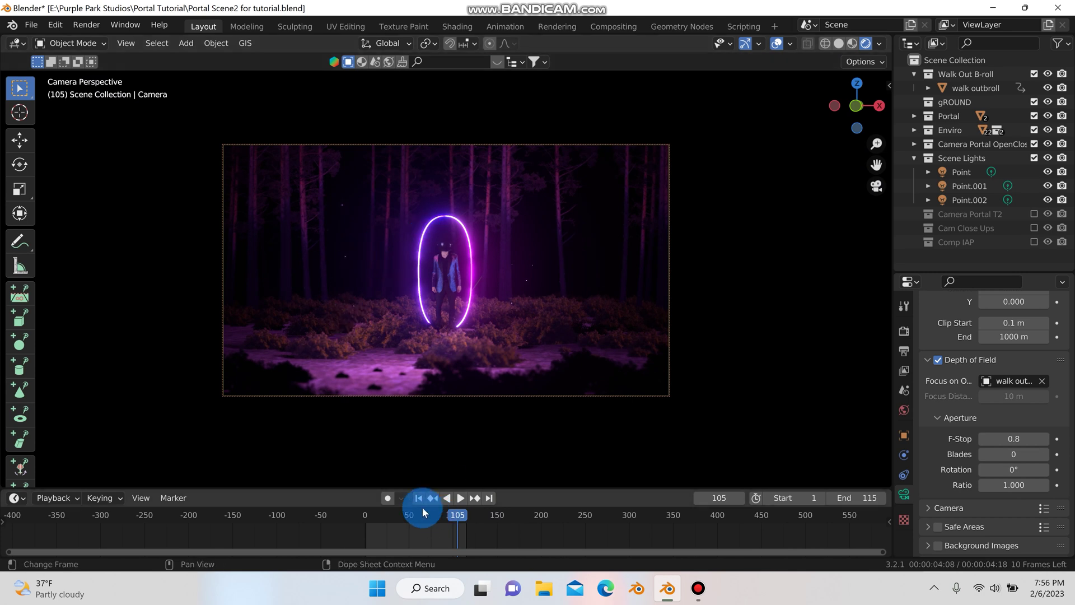
left_click(460, 498)
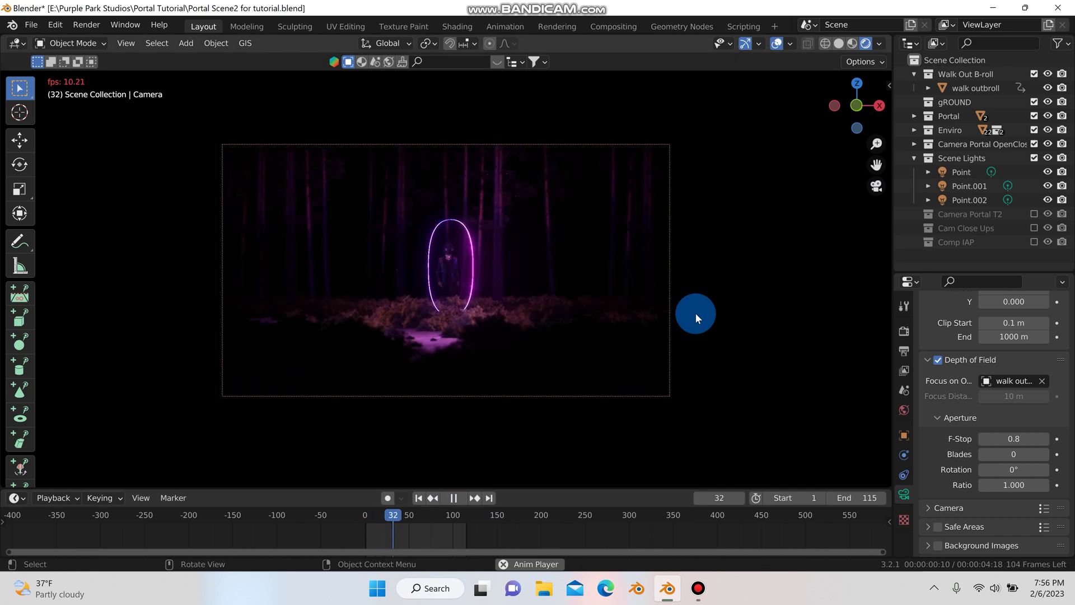
left_click(453, 499)
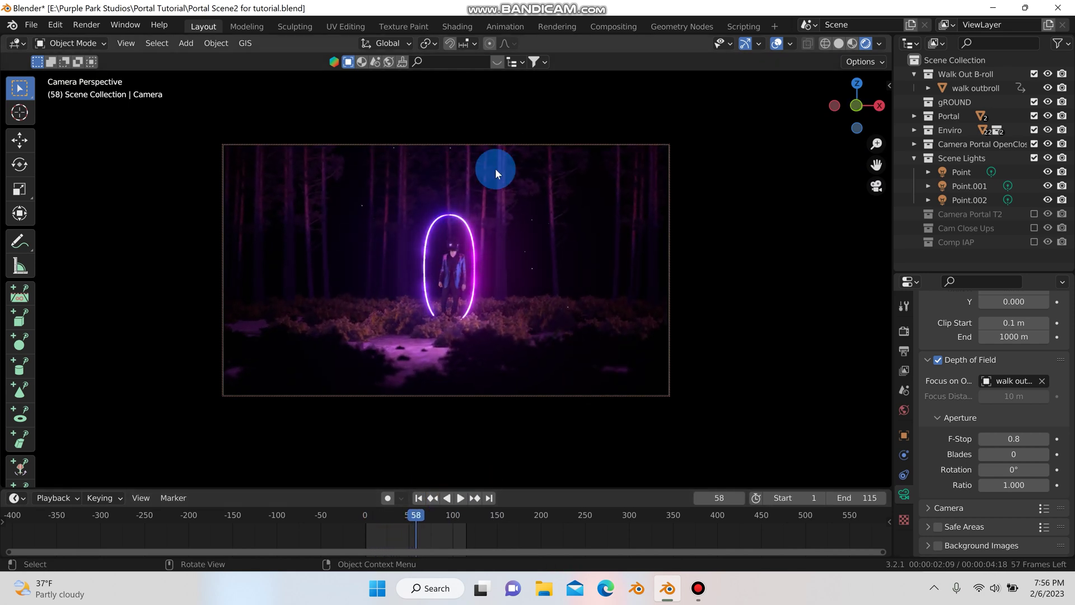
Step: Review the render settings down to Color Management and check the View Transform options, keeping Standard
left_click(904, 331)
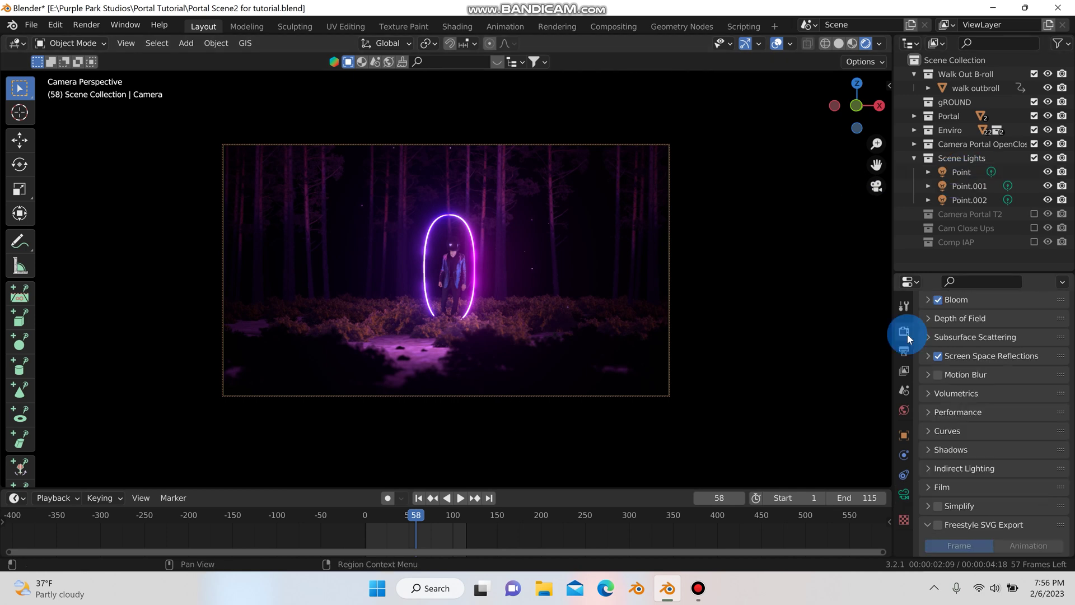
left_click(965, 367)
scroll(965, 371, "up", 1)
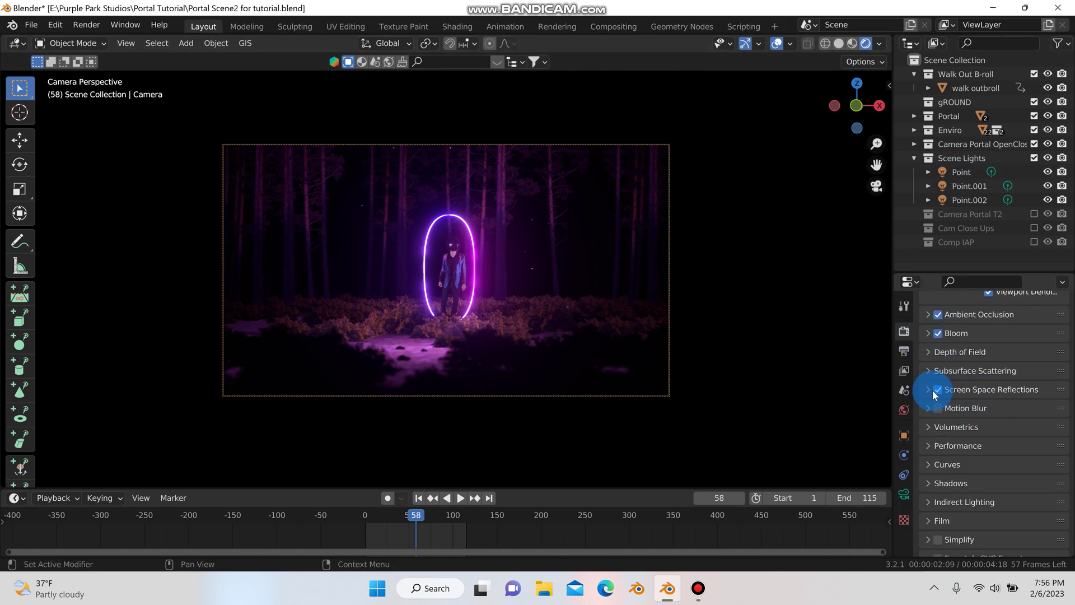
scroll(950, 442, "down", 5)
scroll(952, 441, "down", 8)
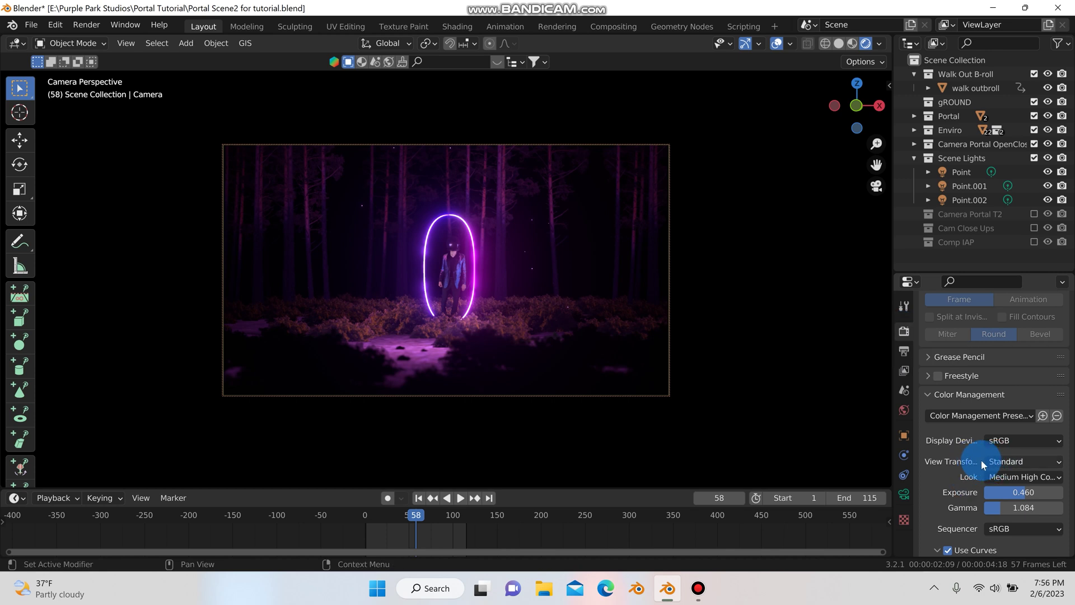
left_click(1007, 461)
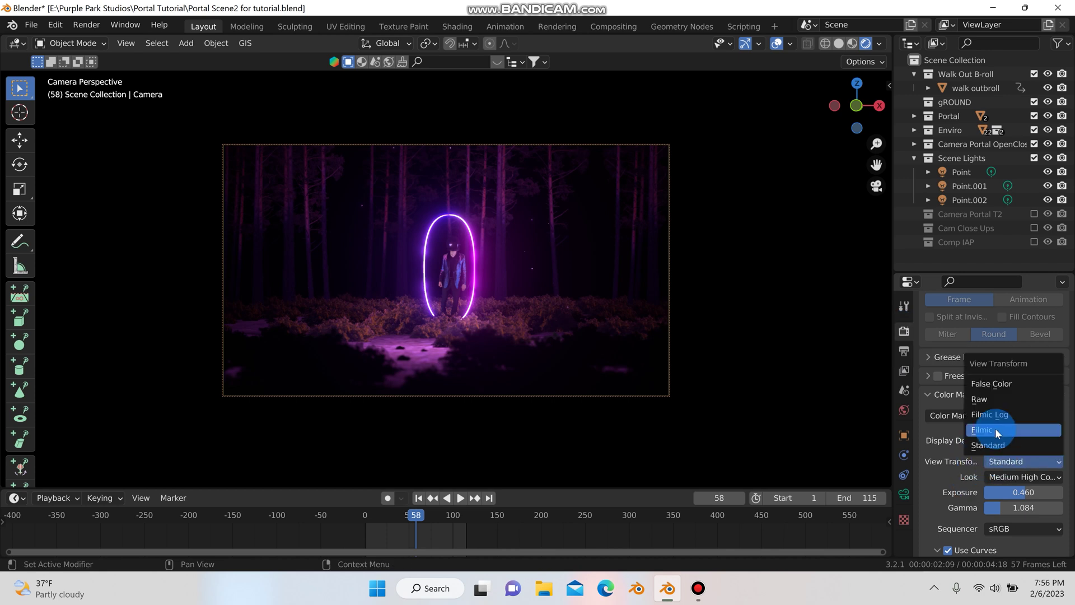
left_click(995, 463)
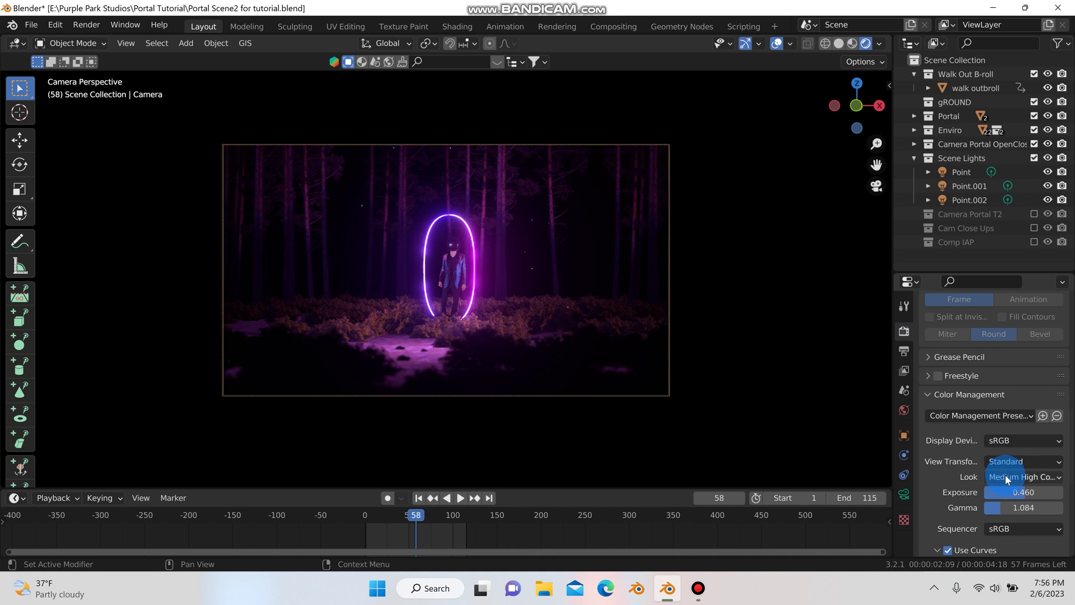
Step: Review the Look, Exposure and Gamma settings, and turn Use Curves off and back on to compare the image
left_click(1005, 475)
left_click(937, 475)
scroll(947, 459, "down", 1)
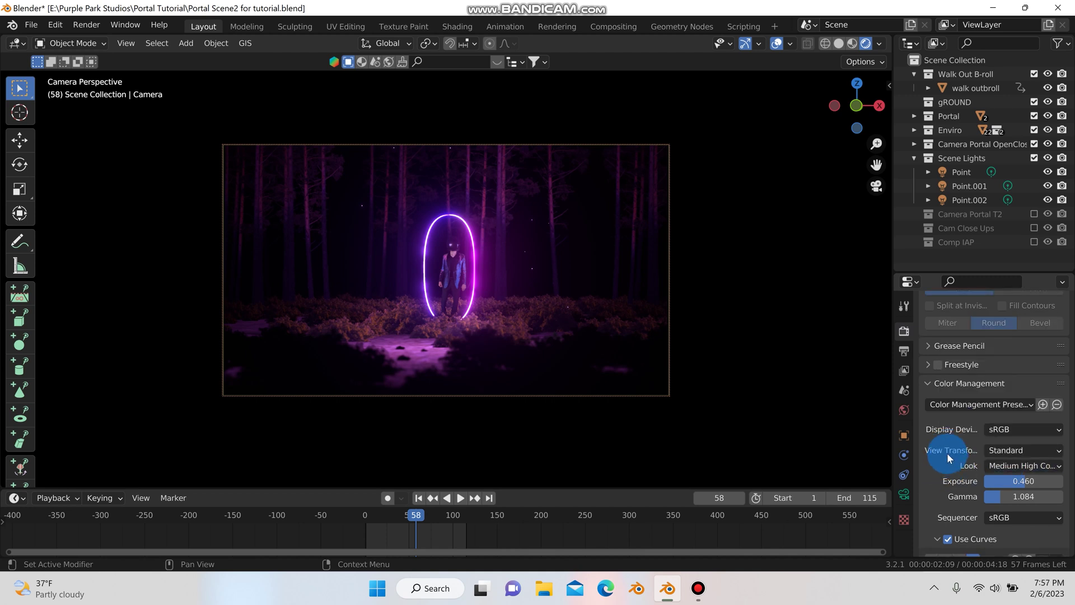
scroll(955, 445, "down", 5)
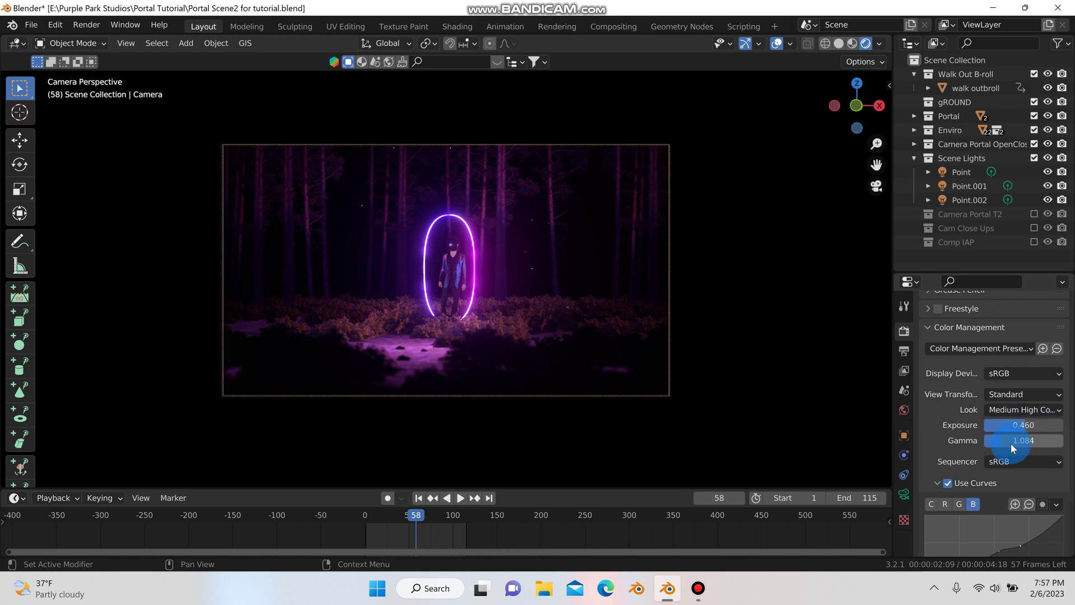
scroll(967, 443, "down", 4)
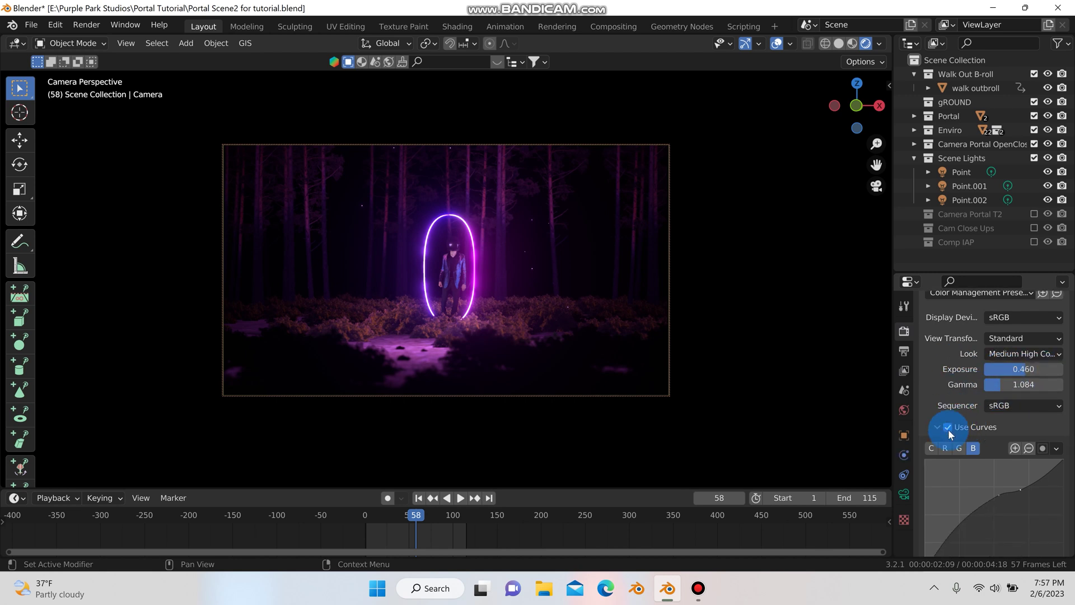
left_click(946, 428)
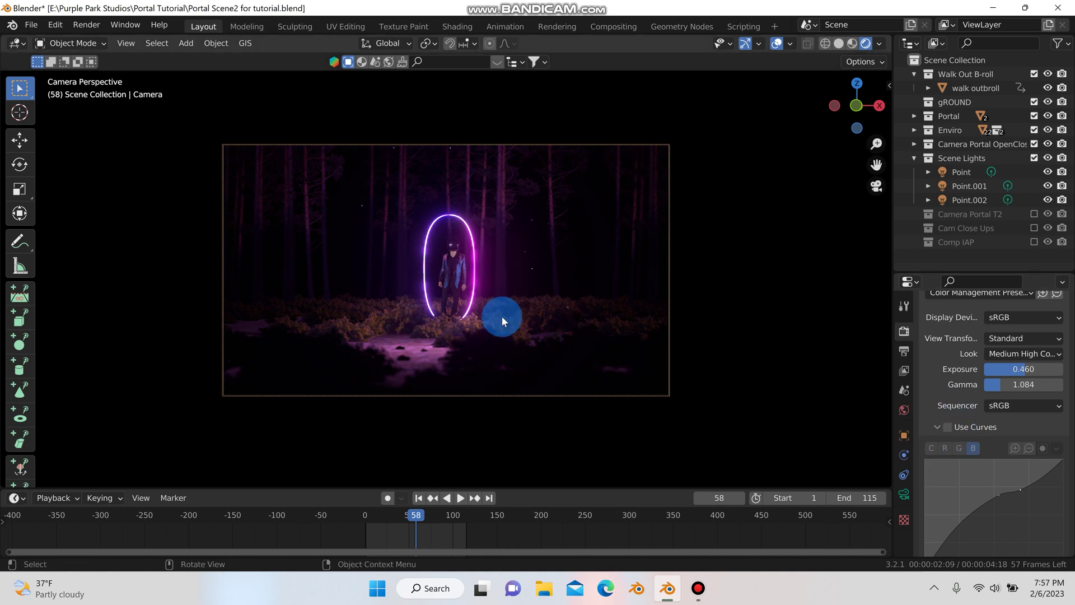
left_click(948, 428)
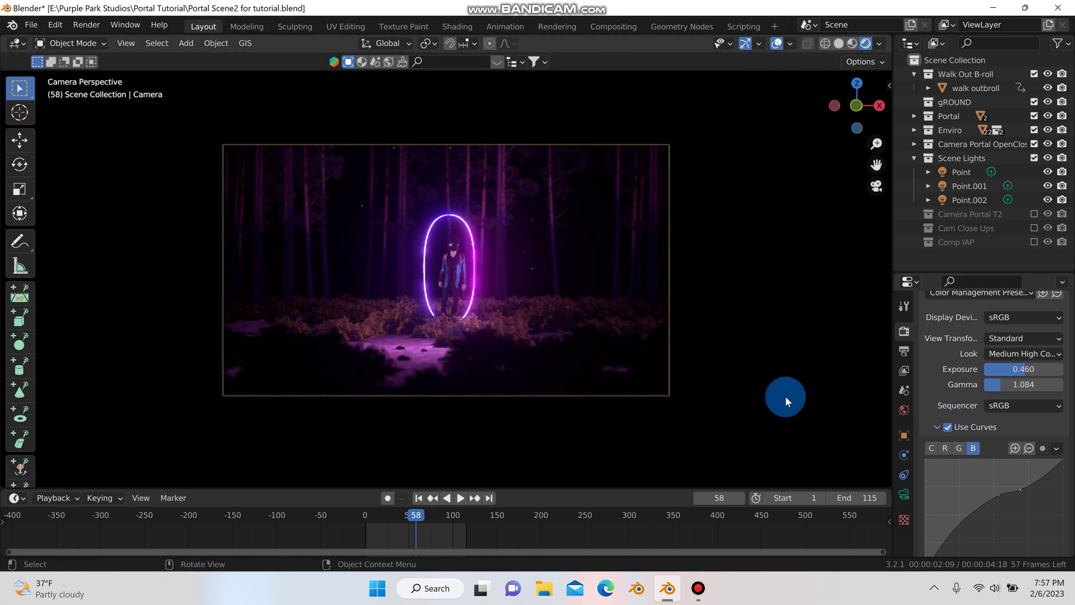
Step: Inspect the green, red and combined (C) curves in Color Management
scroll(996, 443, "down", 3)
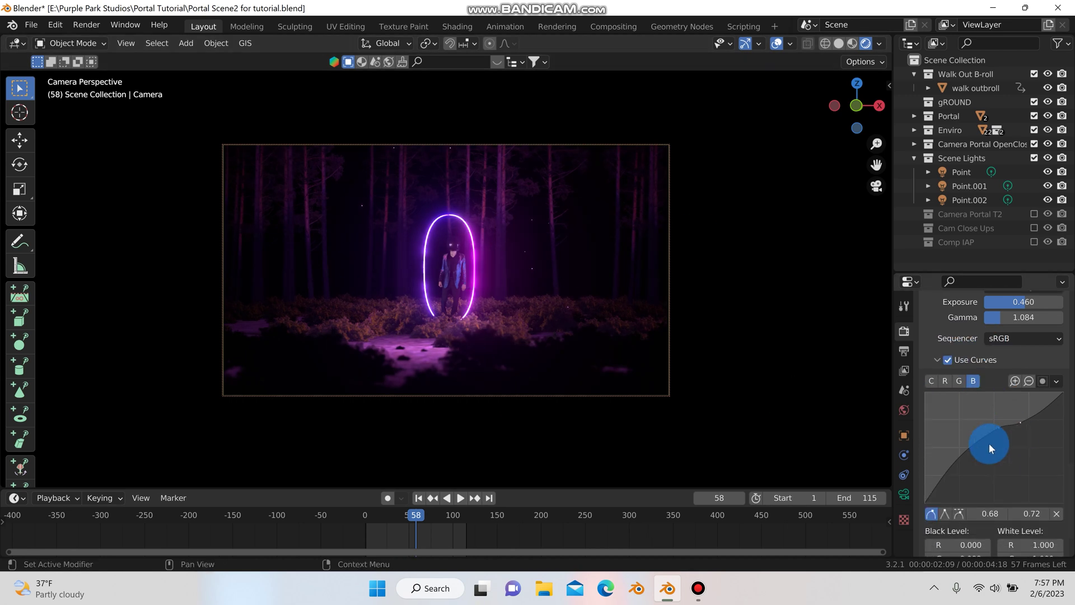
left_click(960, 381)
left_click(945, 381)
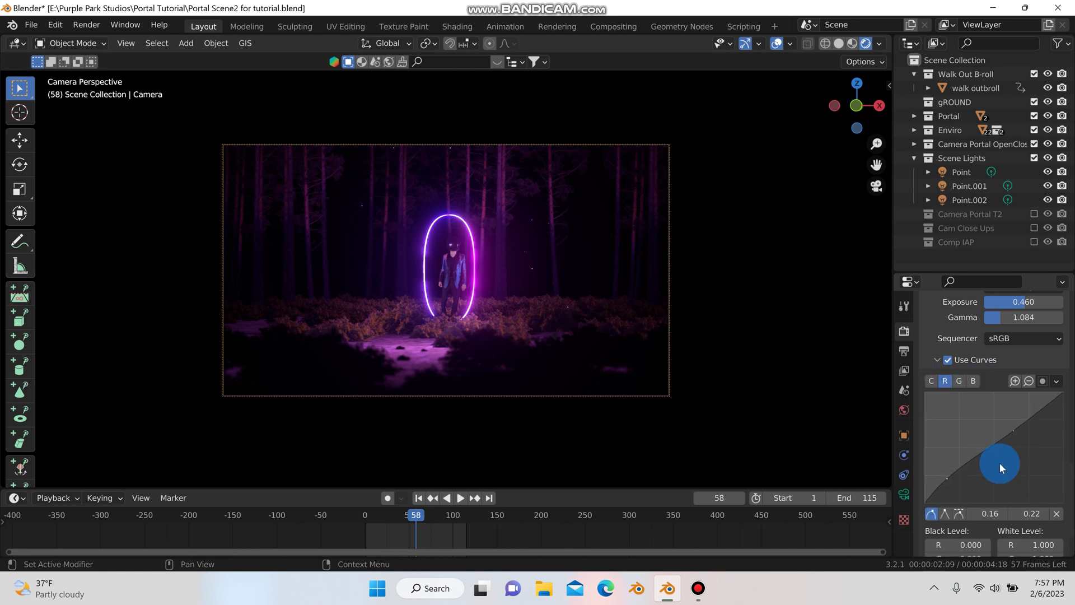
left_click(932, 381)
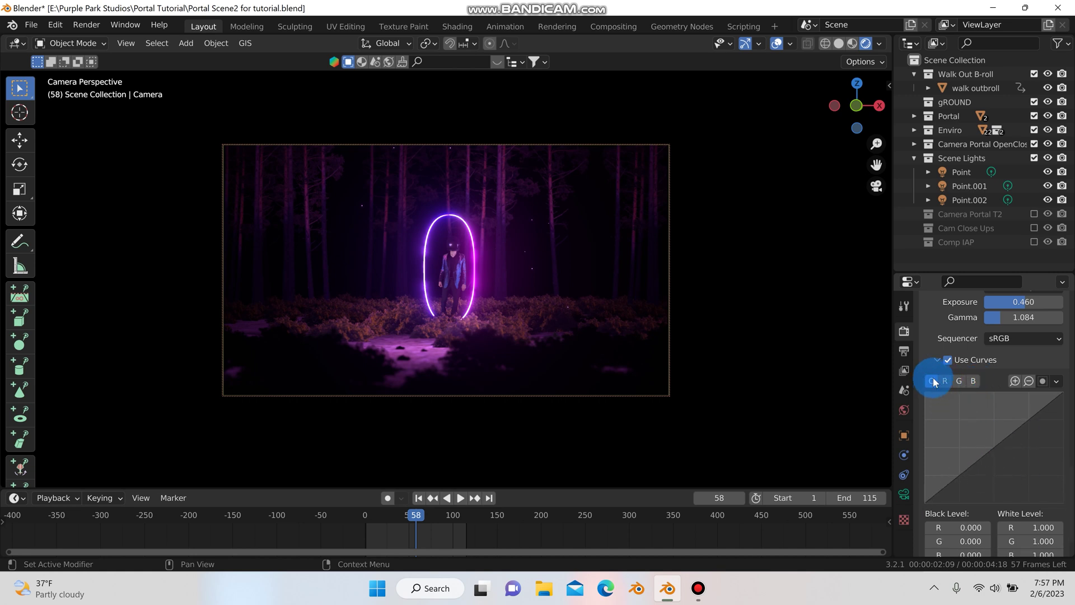
scroll(1009, 471, "down", 1)
scroll(1009, 471, "up", 3)
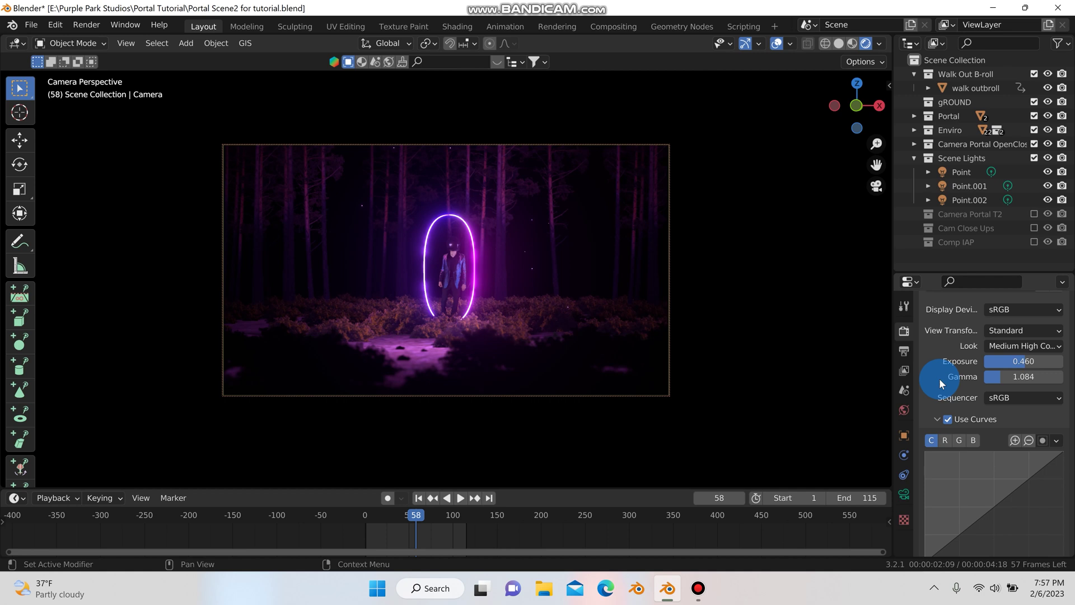
scroll(939, 378, "up", 1)
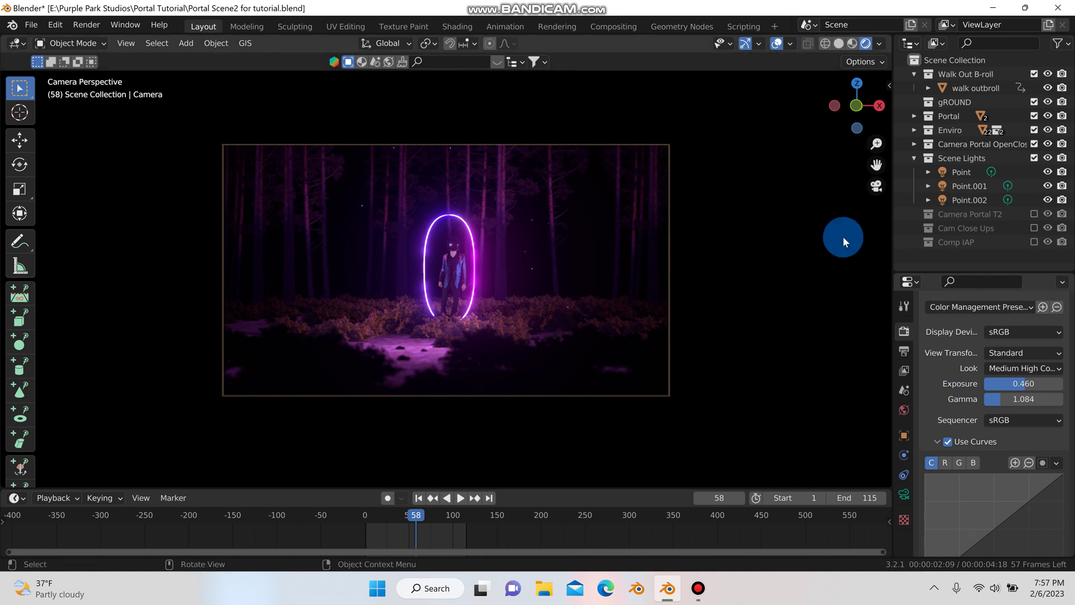
Step: Outside the camera view, select the portal ring, check its material in the Shading workspace, and return to the Layout workspace
middle_click_drag(882, 190, 478, 317)
scroll(569, 296, "up", 3)
scroll(624, 303, "down", 1)
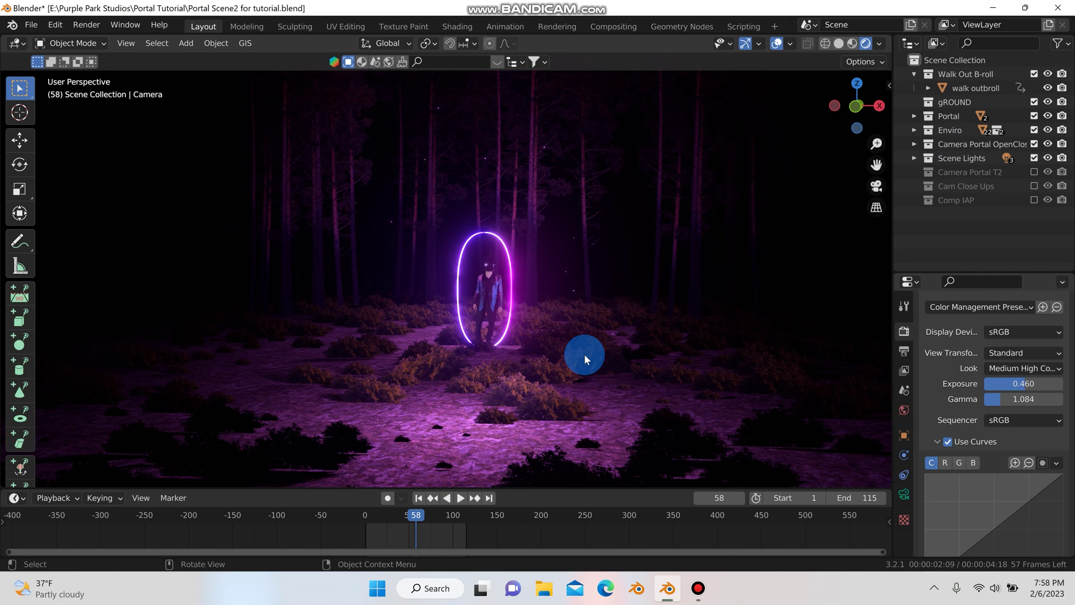
left_click(510, 271)
left_click(496, 234)
left_click(493, 45)
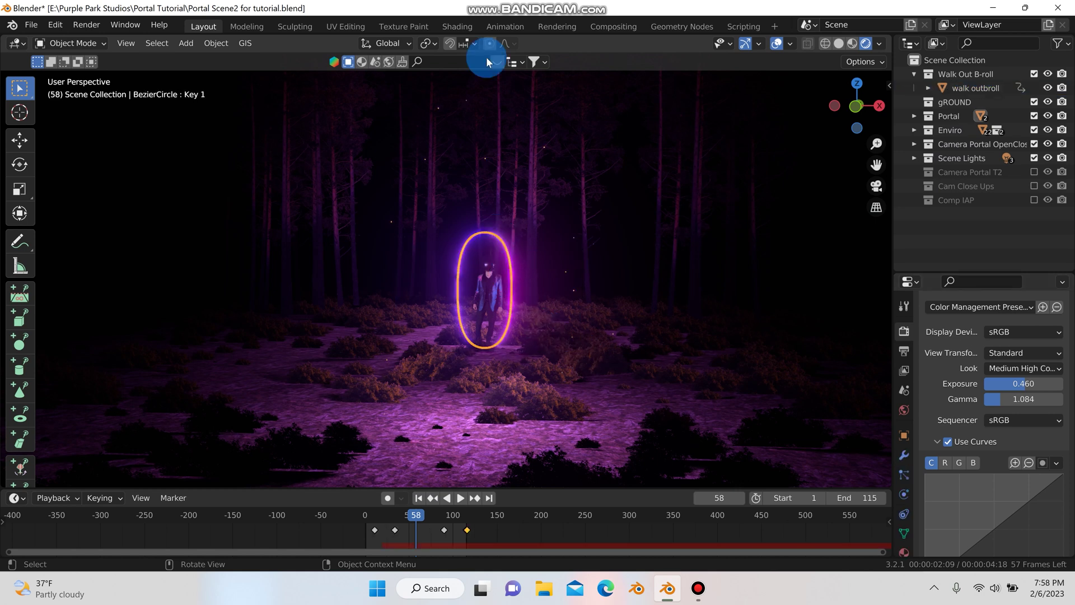
left_click(460, 26)
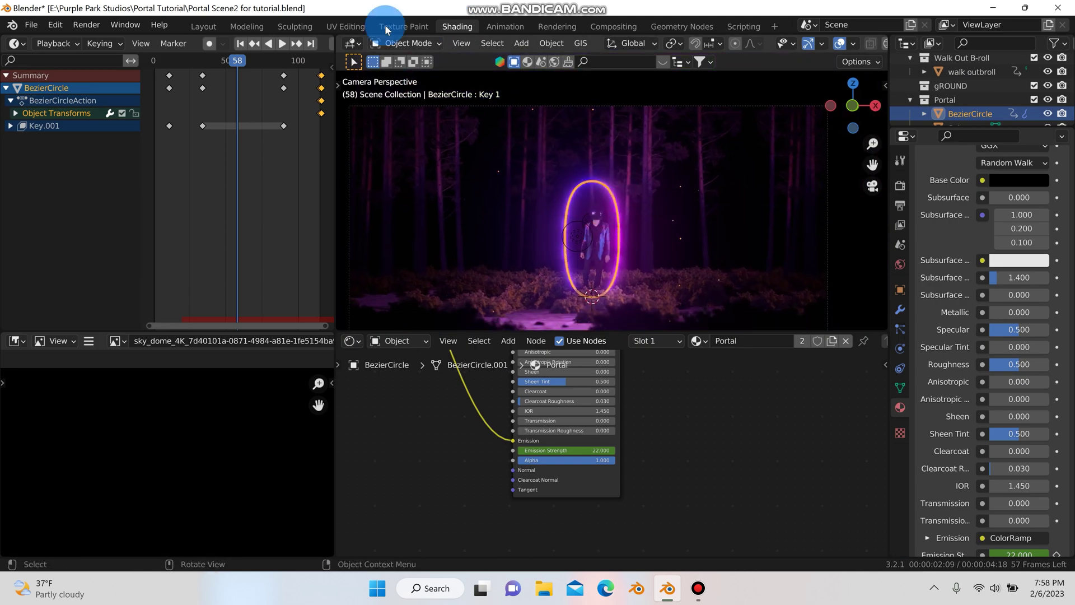
left_click(188, 26)
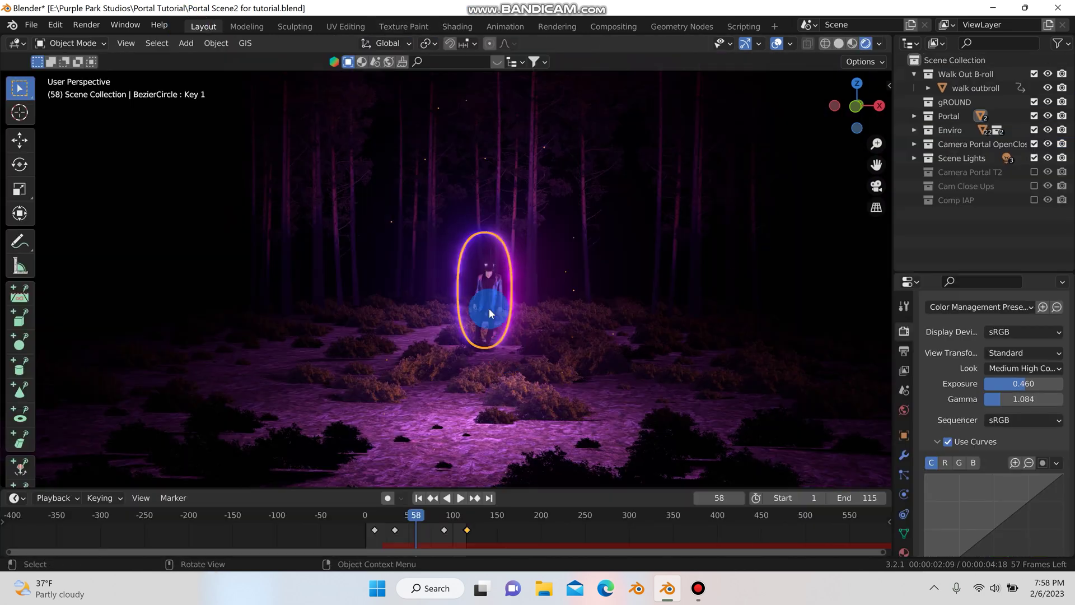
Step: Play the animation from the first frame and look through the camera
left_click(418, 498)
left_click(454, 498)
left_click(503, 267)
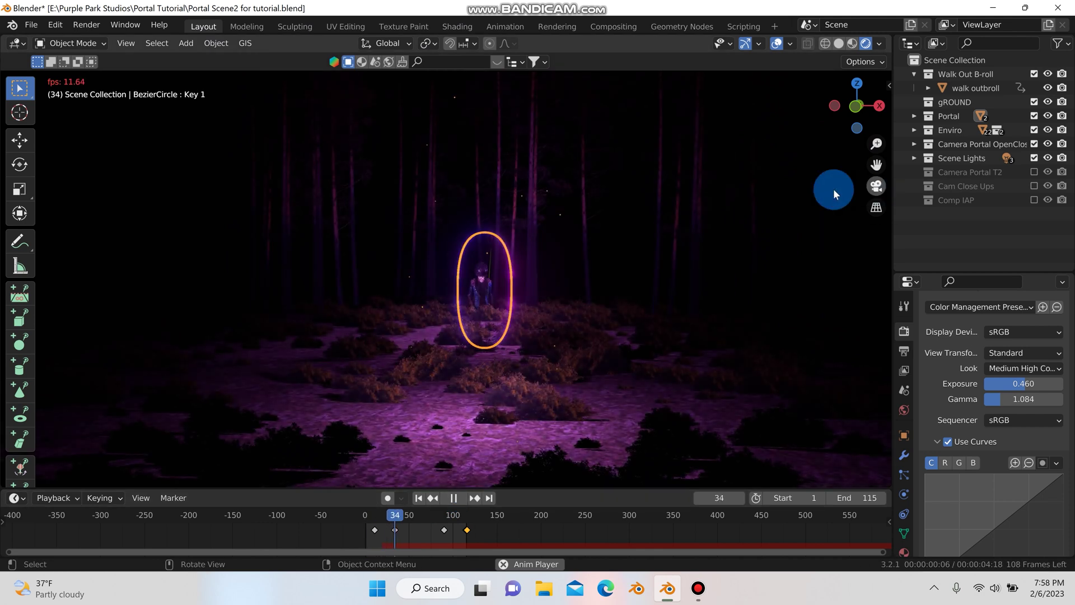
left_click(876, 185)
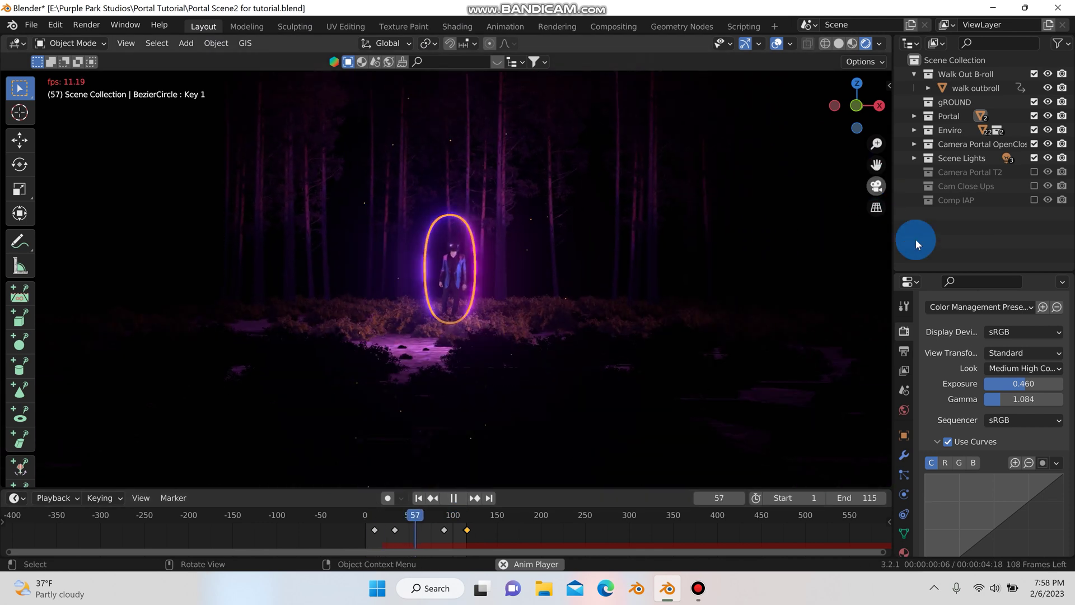
Step: Bring up the portal ring's particle settings and examine its Velocity and Cache sections during playback
left_click(904, 475)
scroll(958, 437, "down", 2)
scroll(953, 425, "up", 6)
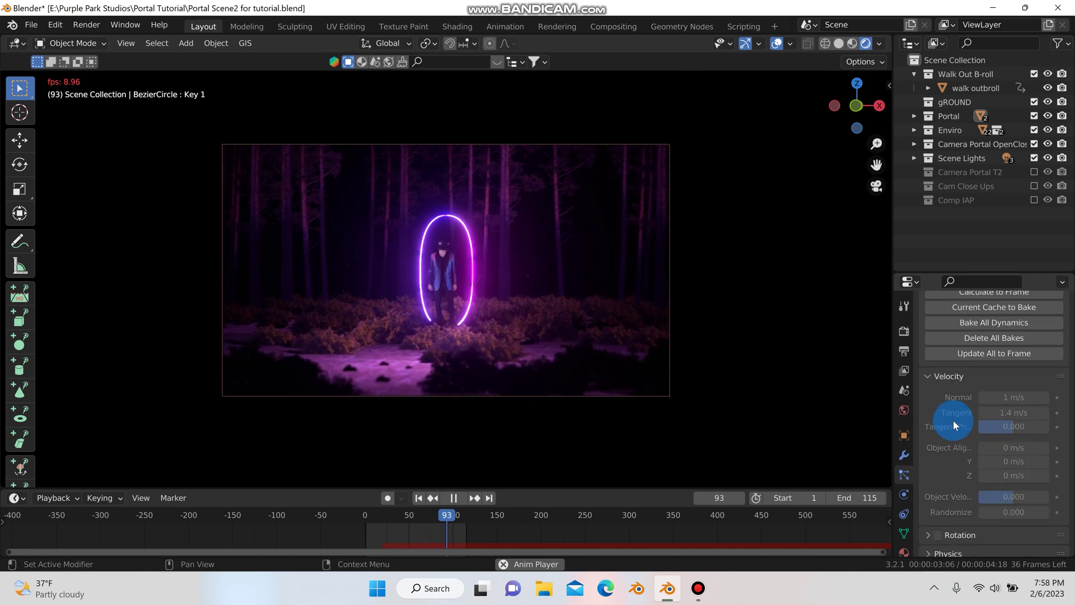
scroll(958, 451, "up", 5)
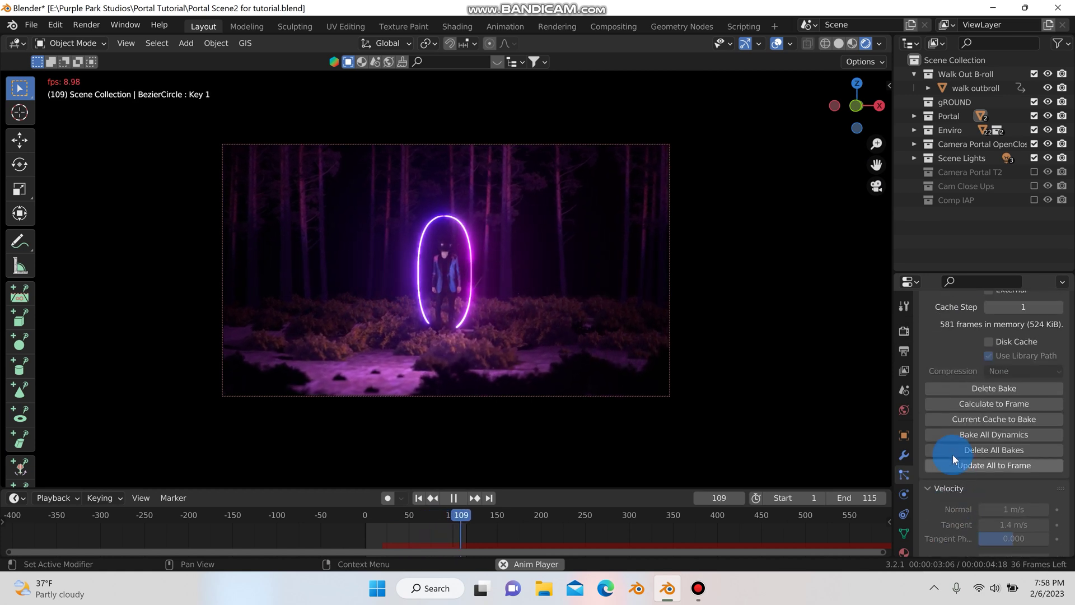
scroll(960, 359, "up", 2)
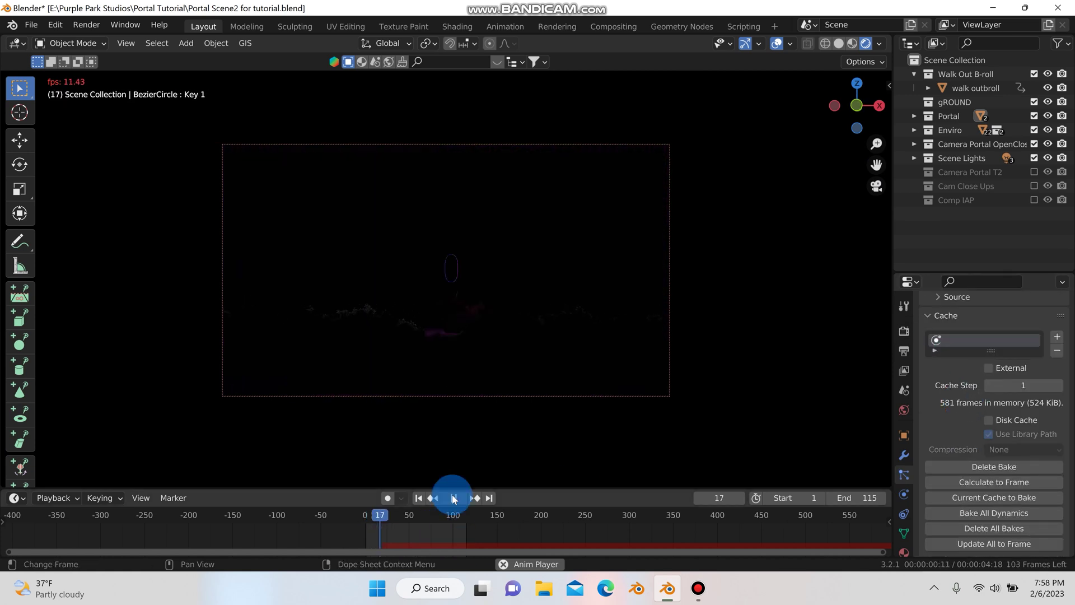
Step: Stop the playback, jump to the end frame 115, and select the portal ring again
key("space")
left_click(489, 500)
left_click(487, 271)
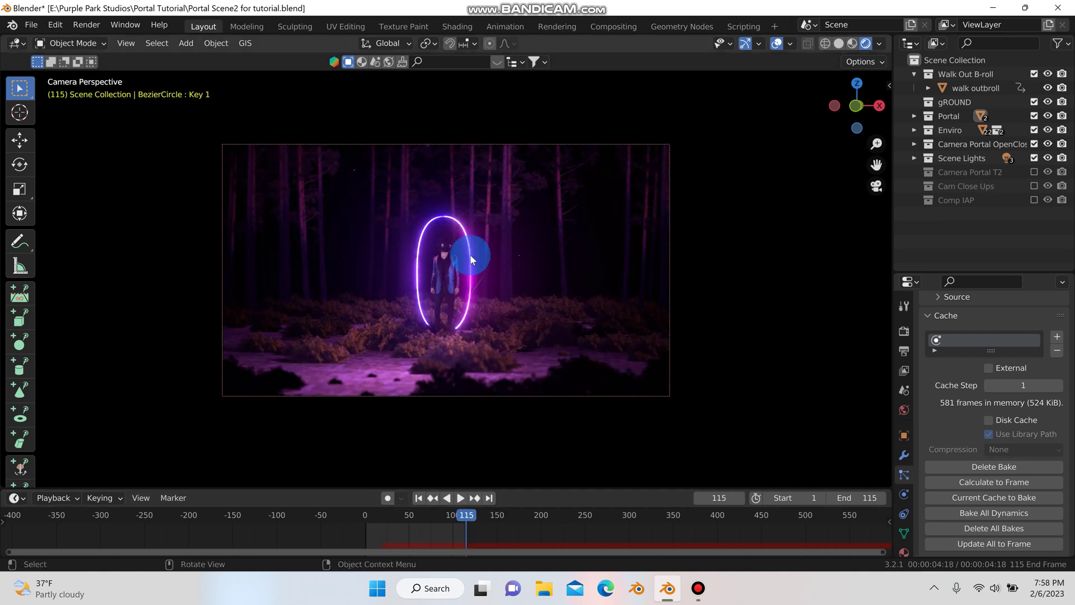
left_click(472, 256)
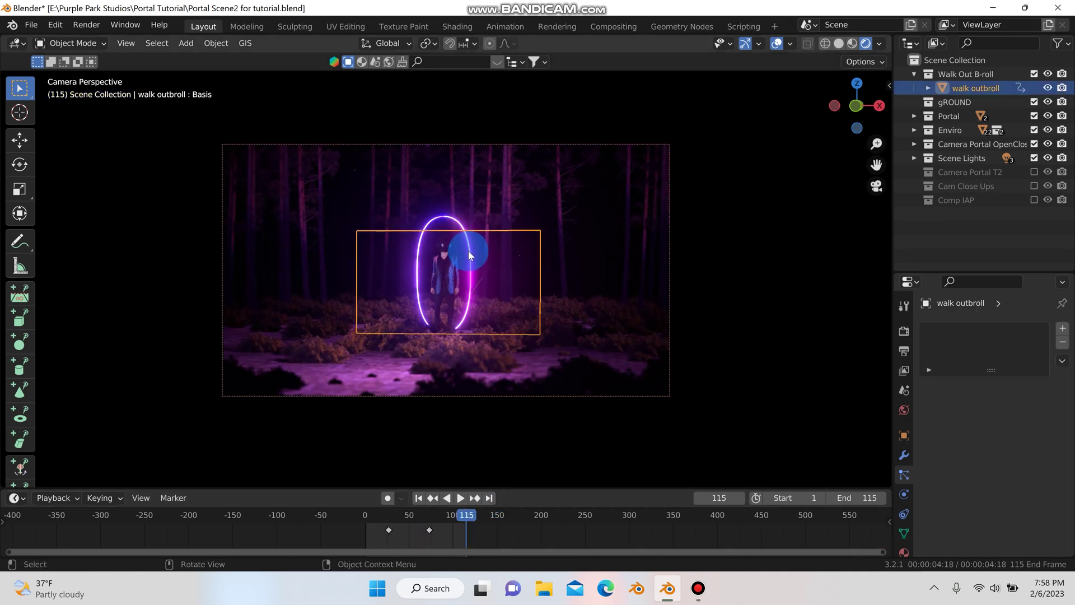
left_click(451, 219)
Step: In the Shading workspace, expand the Gradient Texture node and compare the Portal material's ColorRamp with the ring's glow up close
left_click(458, 26)
scroll(702, 448, "down", 1)
scroll(701, 469, "down", 2)
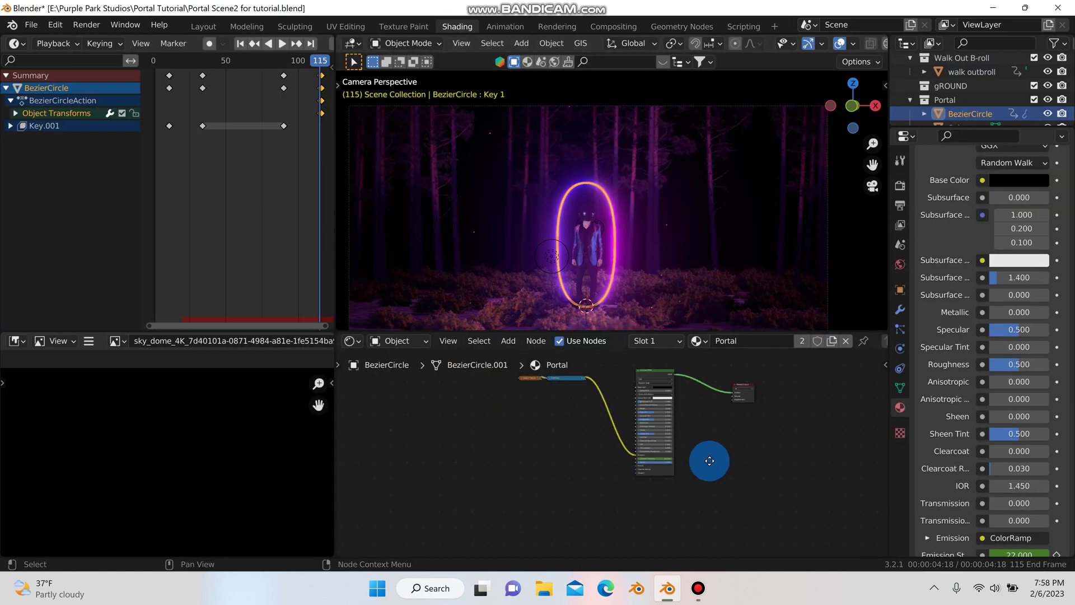
scroll(519, 429, "up", 3)
left_click(447, 427)
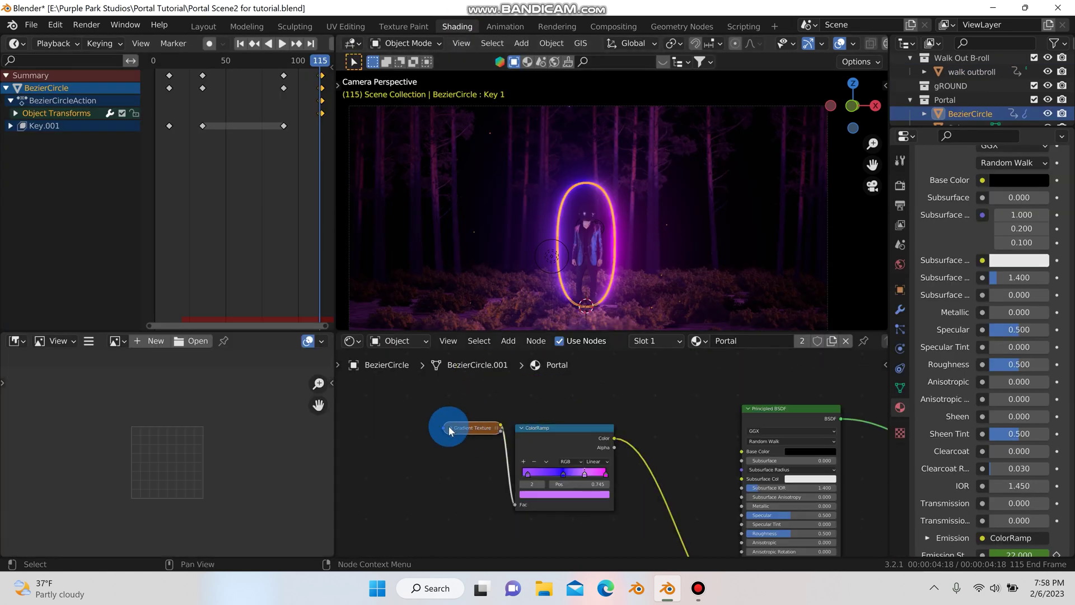
scroll(656, 480, "up", 3)
middle_click_drag(660, 489, 732, 480)
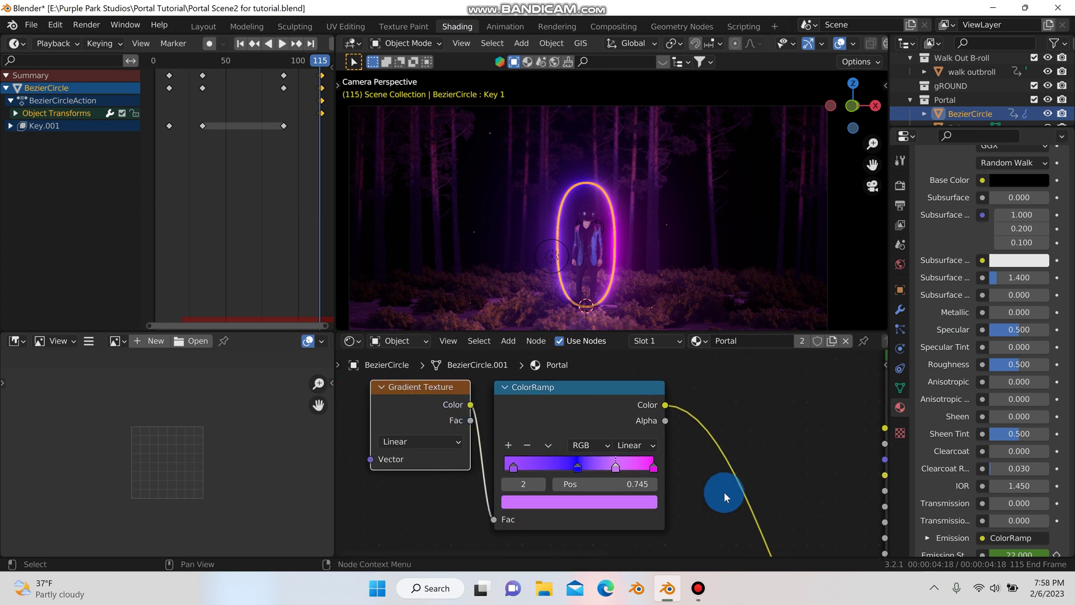
scroll(724, 492, "down", 2)
middle_click_drag(711, 460, 688, 408)
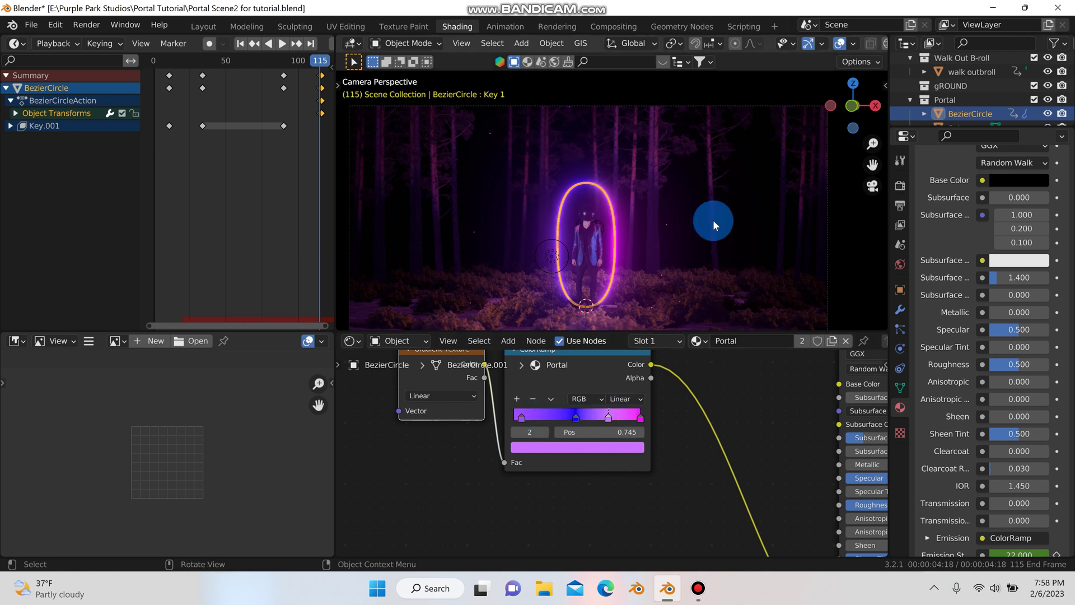
scroll(594, 196, "up", 4)
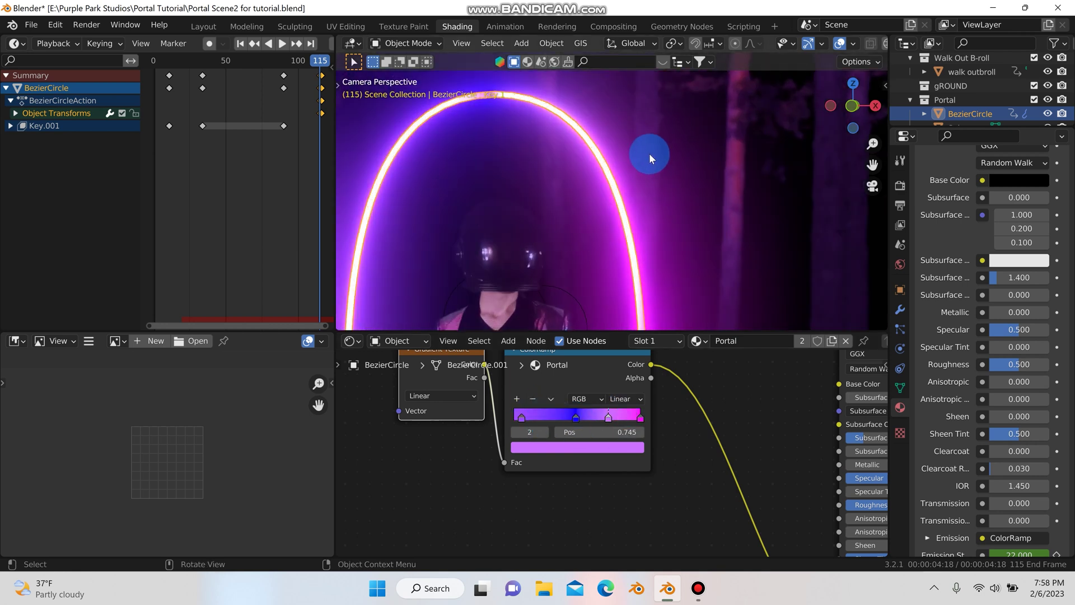
Step: Select the tree plane behind the portal instead of the ring, and view the ring's color gradient without its selection outline
left_click(630, 166)
scroll(610, 179, "down", 3)
middle_click_drag(610, 191, 641, 167, "shift")
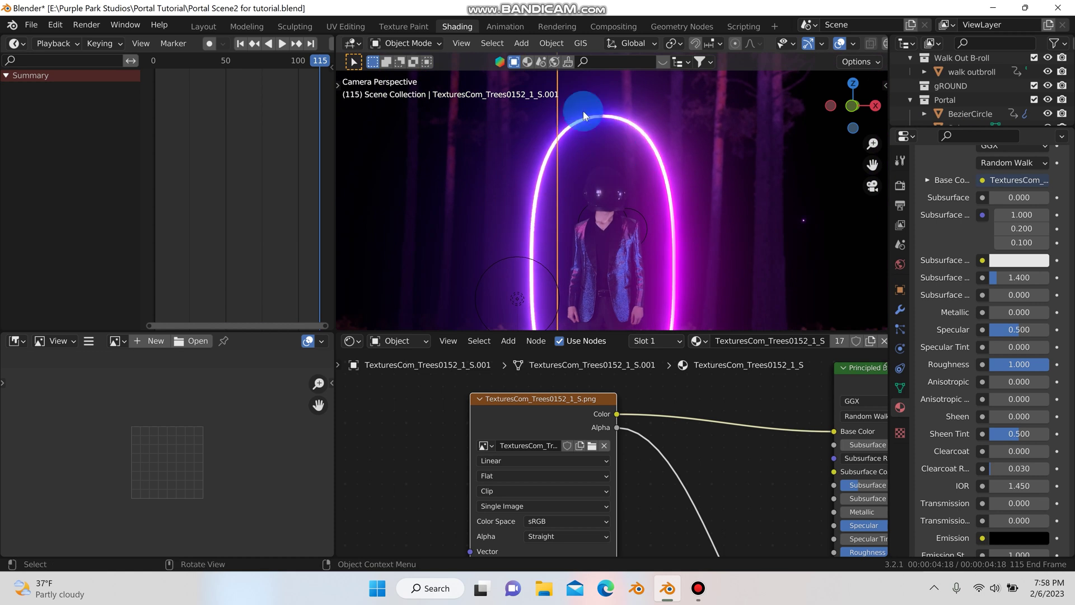
scroll(681, 269, "down", 2)
middle_click_drag(652, 171, 631, 122, "shift")
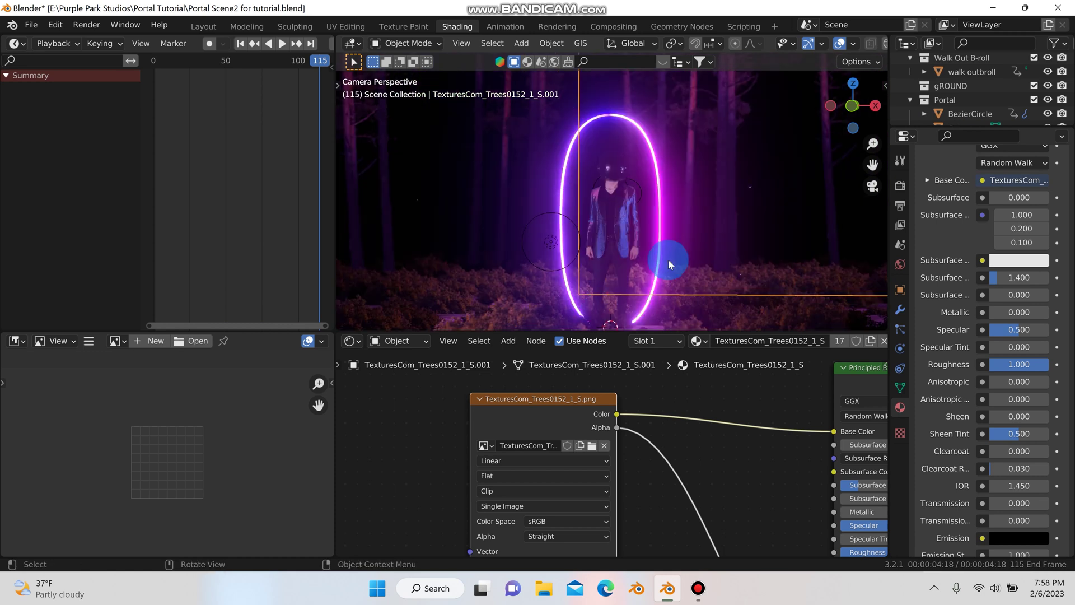
Step: Examine the tree plane's material nodes from the TexturesCom_Trees0152_1_S.png image texture to the Material Output
scroll(703, 471, "down", 2)
middle_click_drag(591, 423, 439, 345, "shift")
scroll(626, 430, "down", 3)
middle_click_drag(573, 388, 507, 317, "shift")
scroll(562, 369, "up", 1)
middle_click_drag(562, 369, 551, 481, "shift")
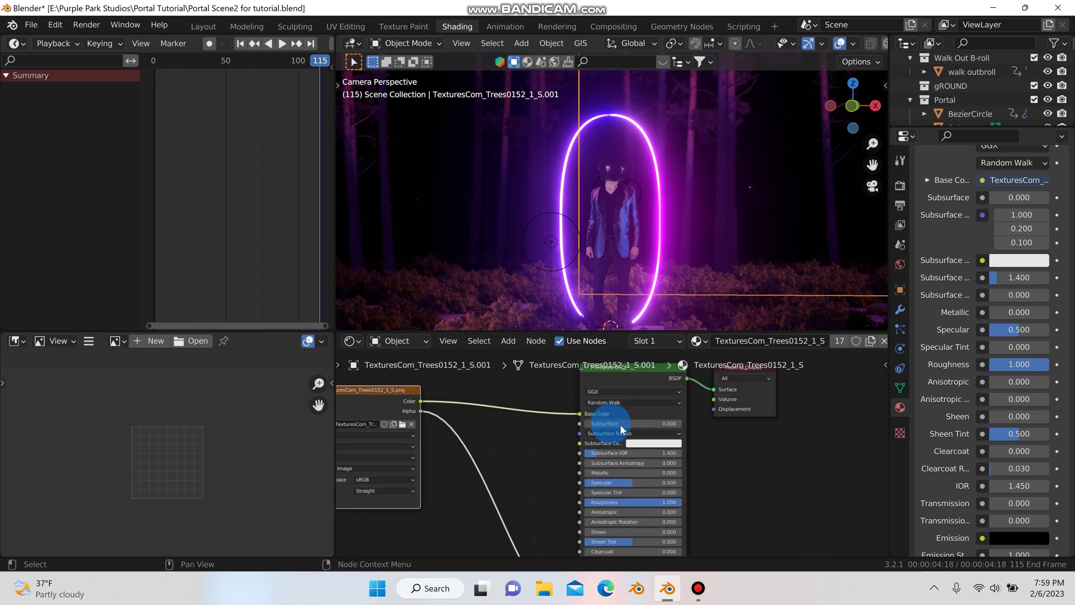
scroll(734, 446, "down", 3)
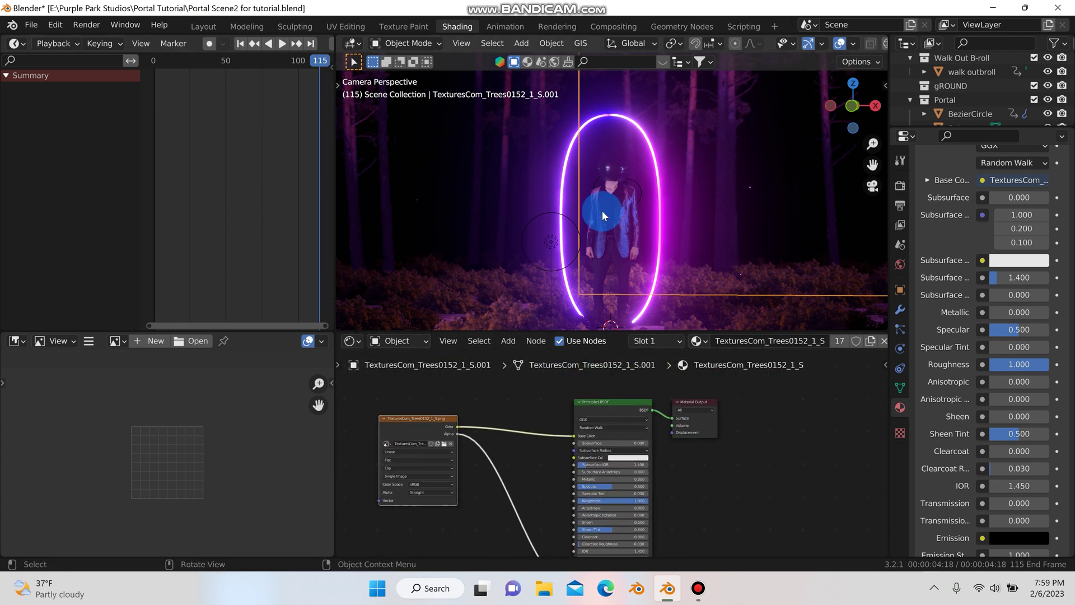
Step: In the Layout workspace, select the portal ring, then the Sphere in the Portal collection, and look for the sphere in the scene
left_click(192, 26)
left_click(468, 221)
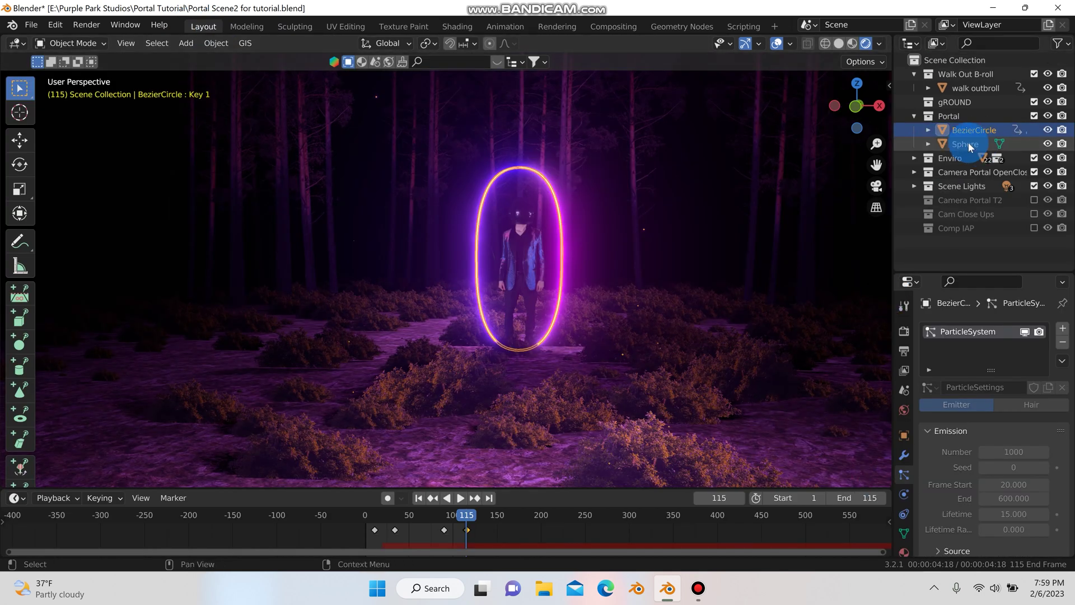
left_click(970, 144)
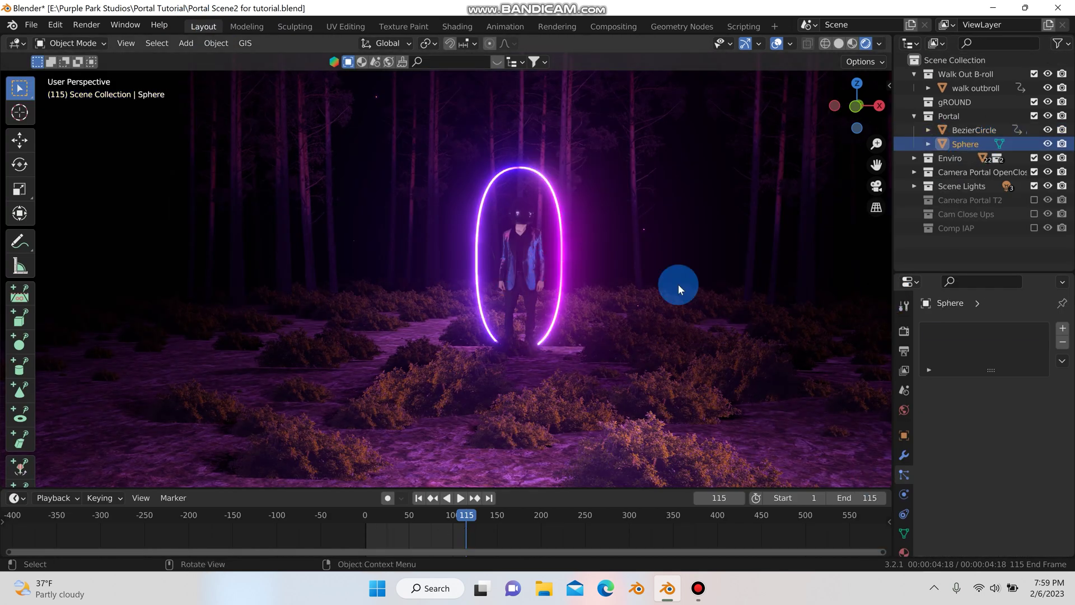
scroll(605, 314, "down", 10)
scroll(361, 331, "up", 3)
scroll(360, 331, "up", 8)
scroll(393, 318, "down", 5)
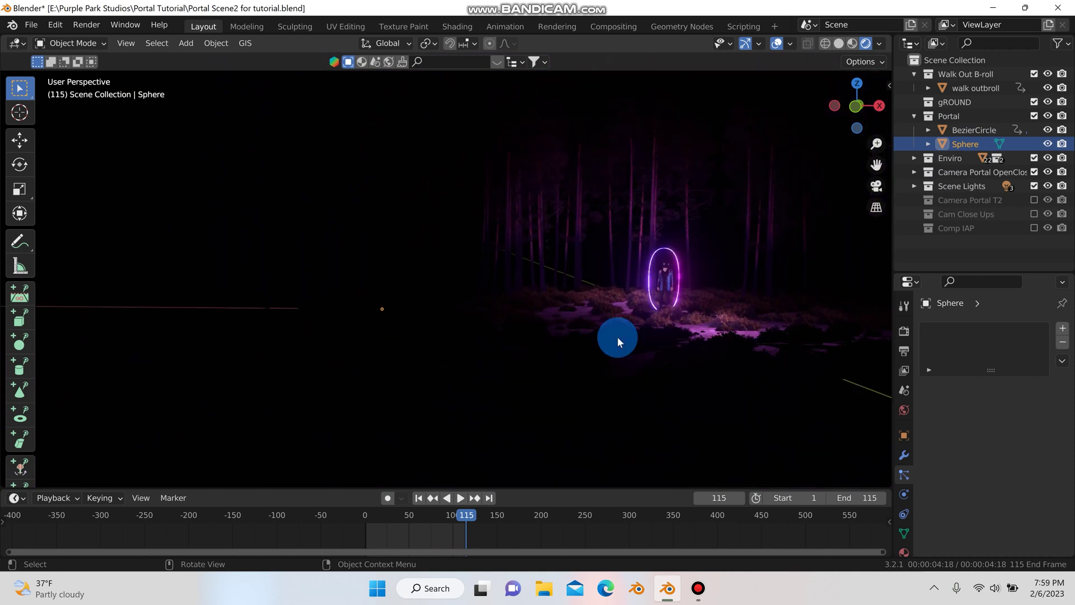
Step: Return to a close view of the portal with its ring selected, and collapse and re-expand the Walk Out B-roll collection
scroll(619, 335, "up", 2)
scroll(695, 265, "up", 6)
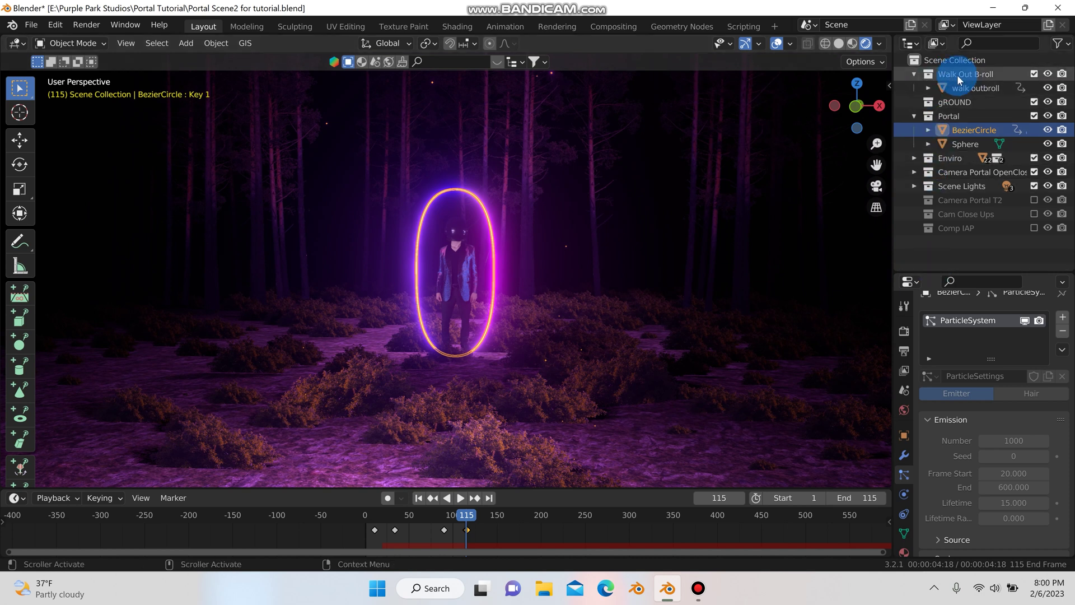
left_click(916, 75)
left_click(915, 74)
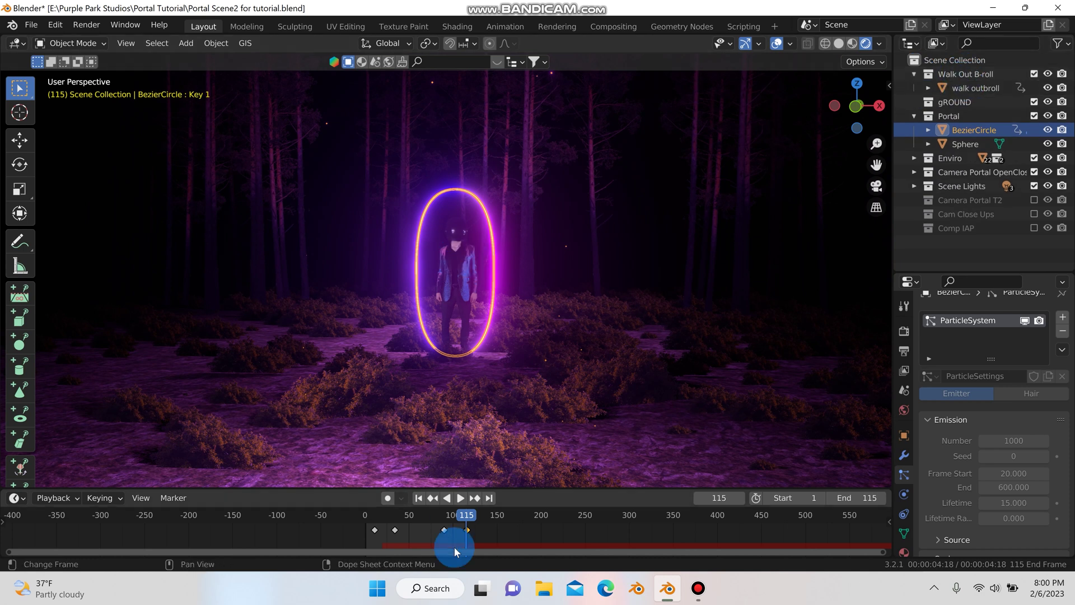
Step: Scrub to frame 82, exclude the Walk Out B-roll collection, and go to the last frame of the playback range
mouse_move(438, 520)
left_mouse_down()
mouse_move(391, 519)
mouse_move(437, 520)
left_mouse_up()
left_click(1034, 74)
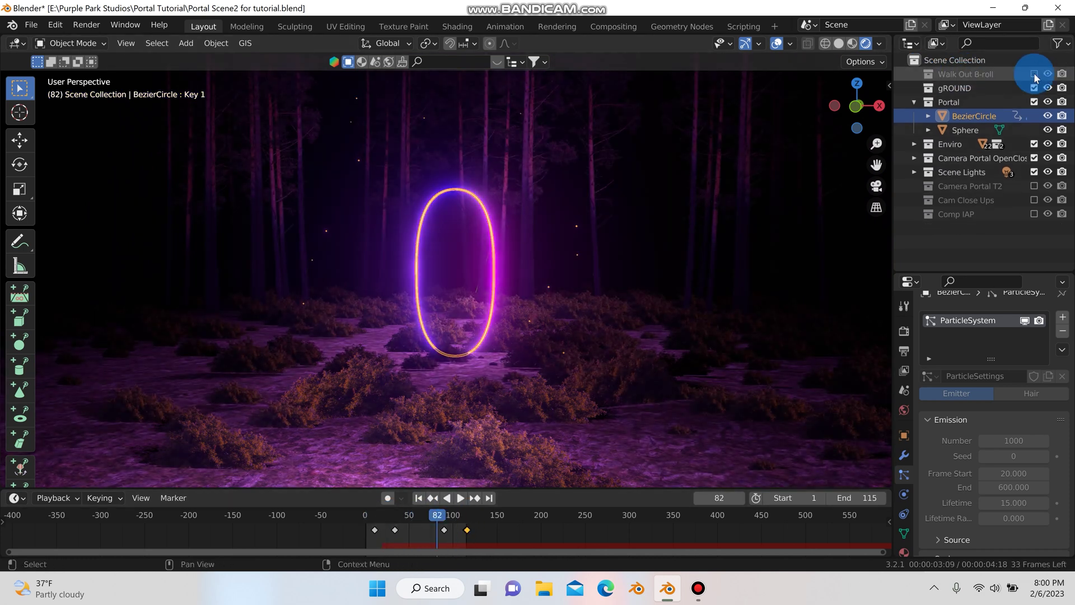
left_click(489, 498)
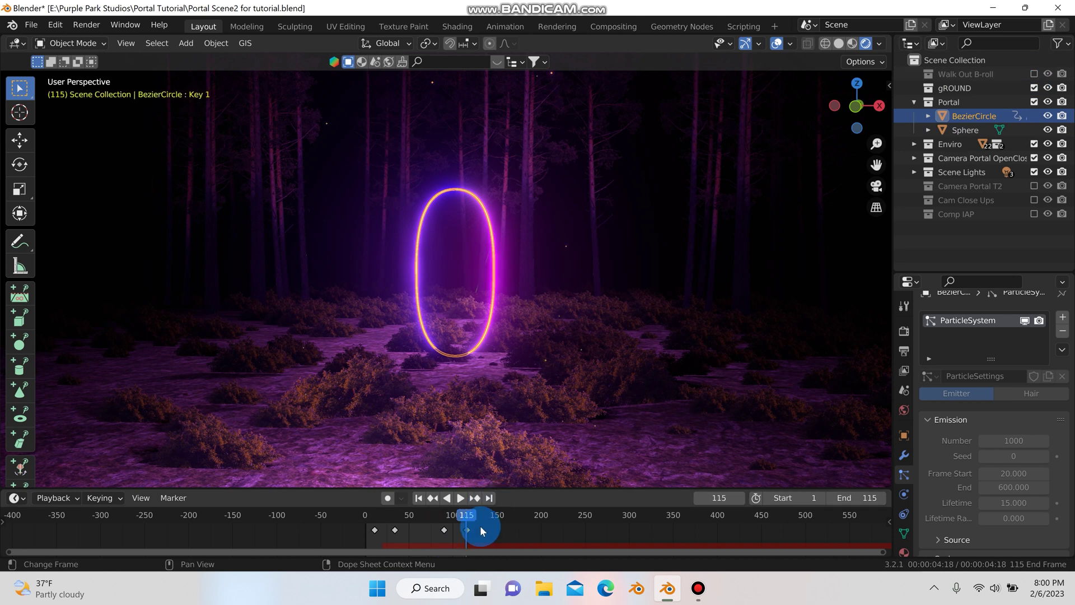
Step: Set the playback range to start at frame 116 and end at frame 310, and go to its first frame
left_click(815, 498)
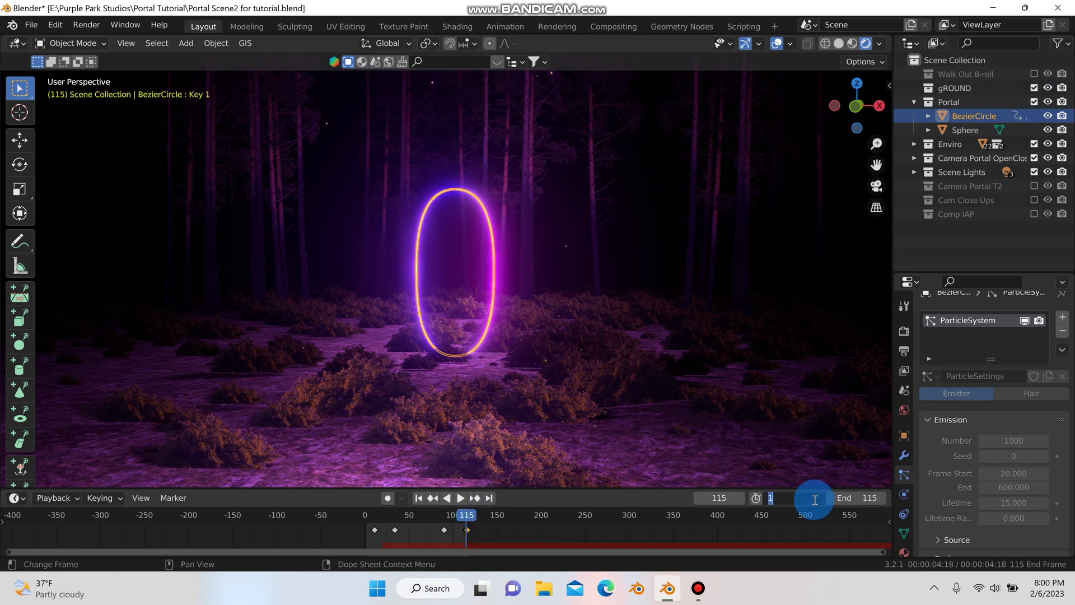
type("116")
key("Return")
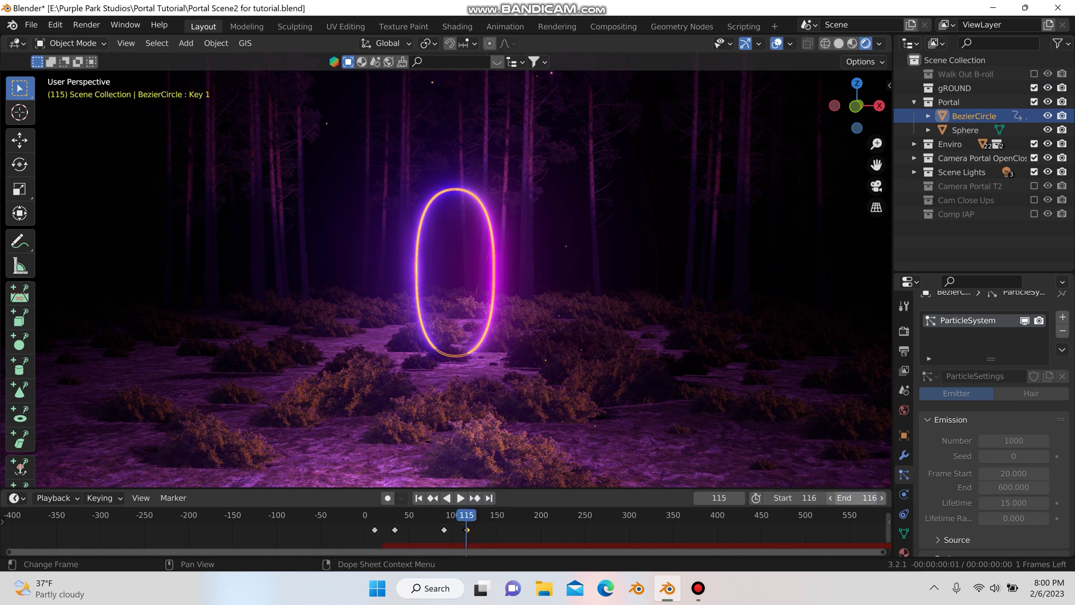
type("310")
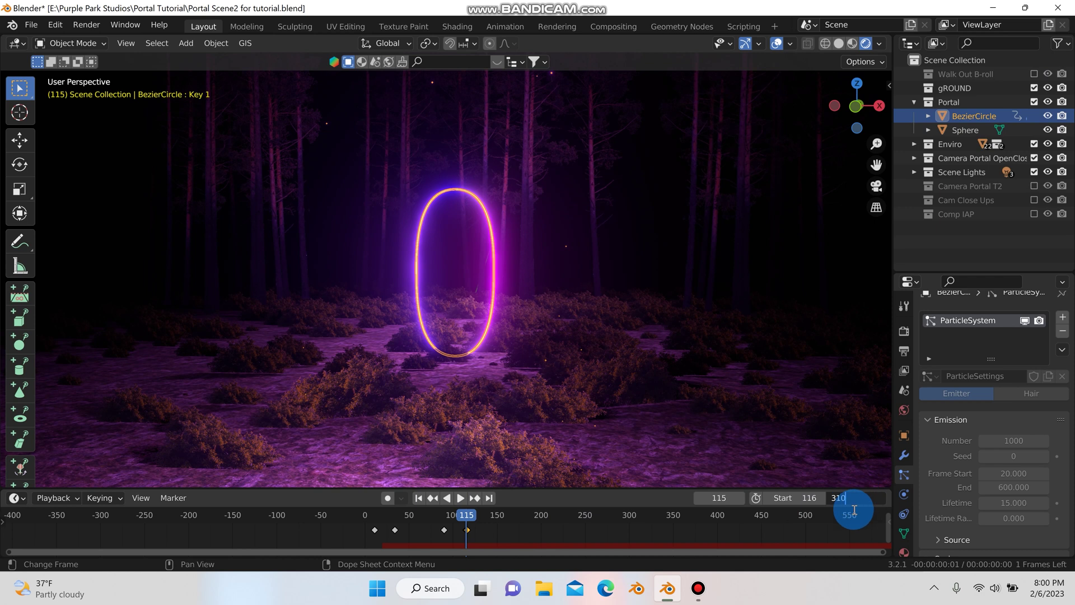
key("Return")
left_click(418, 498)
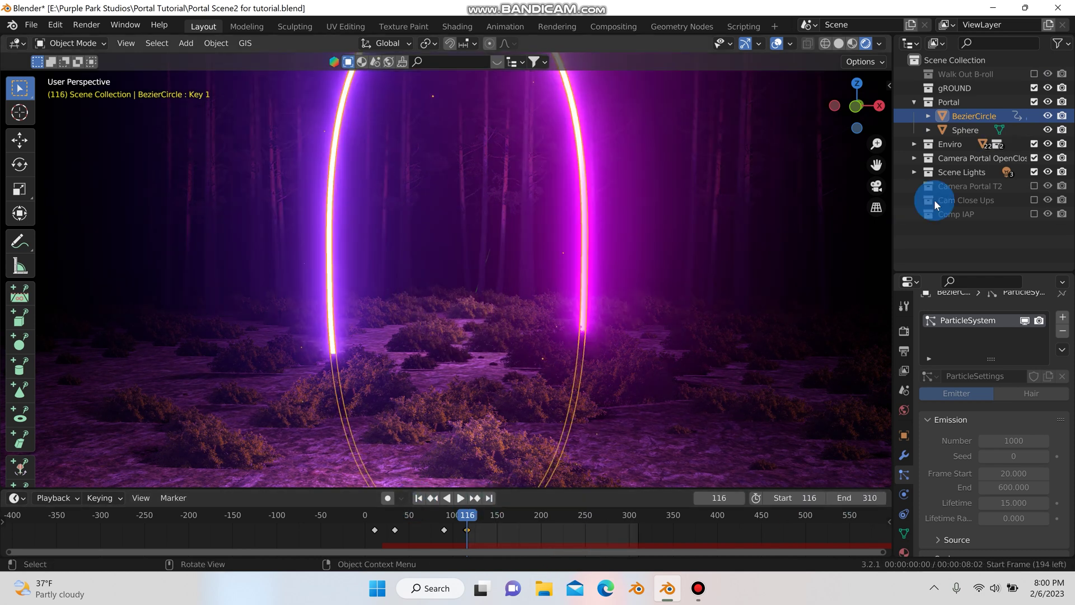
Step: Enable and expand the Comp IAP collection, and view its Keyed Astro Helmet plane inside the portal
middle_click_drag(545, 293, 451, 308)
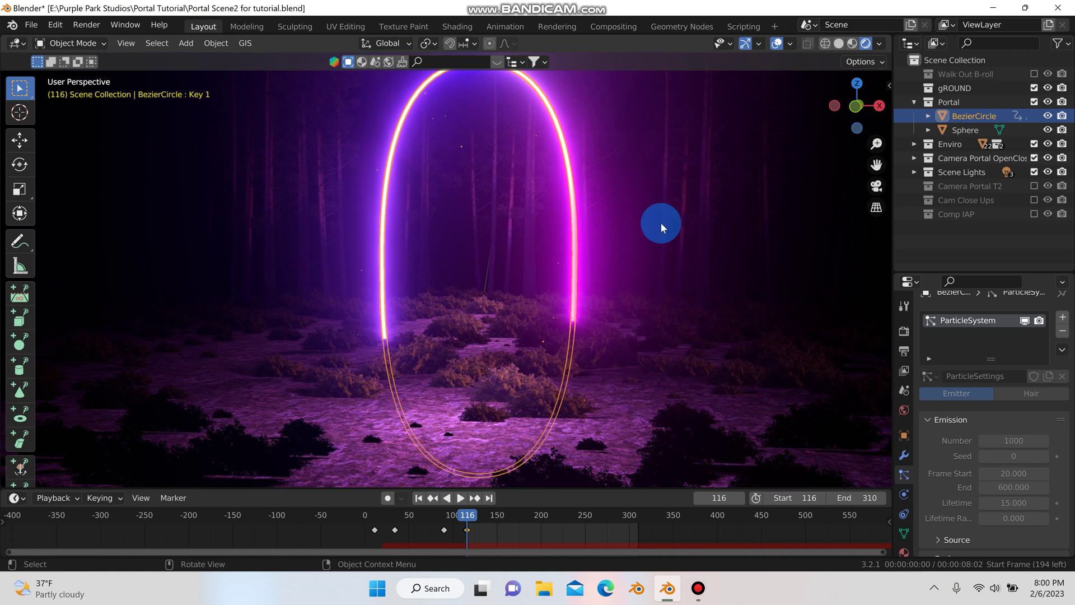
left_click(1034, 214)
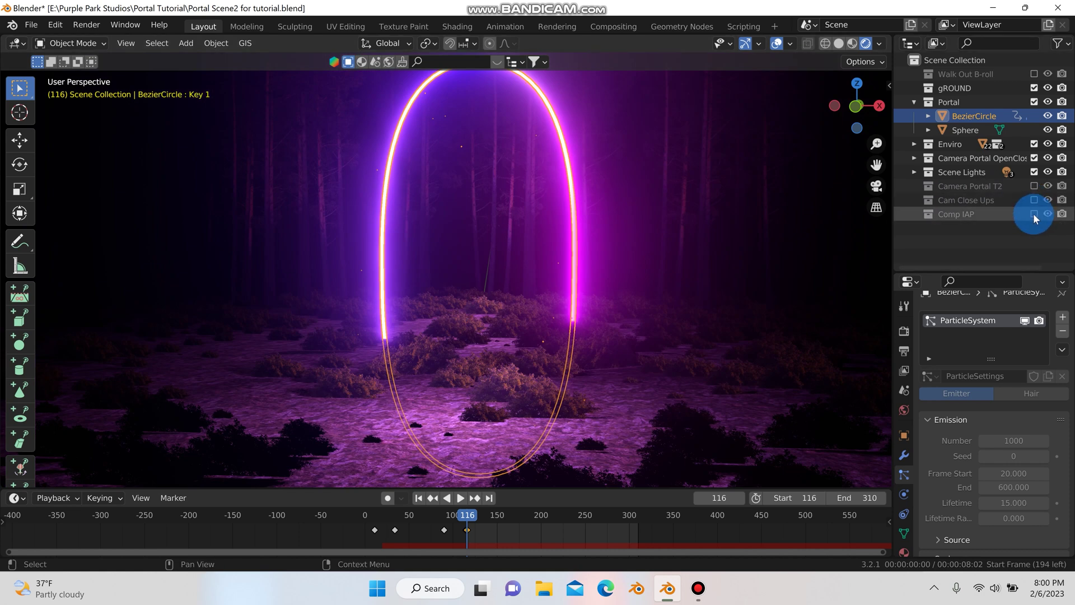
left_click(1035, 214)
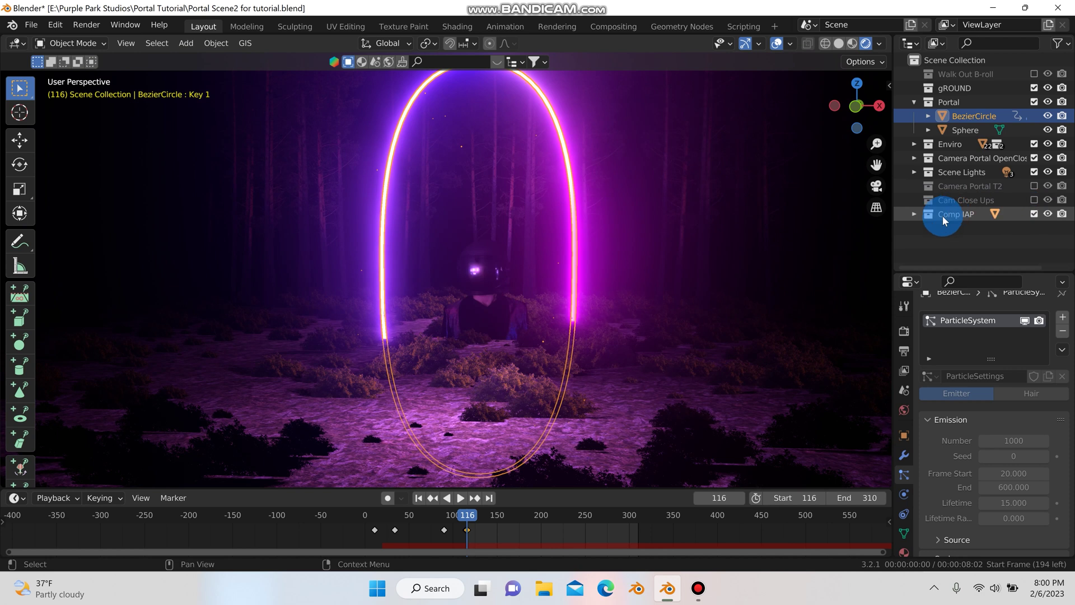
left_click(915, 214)
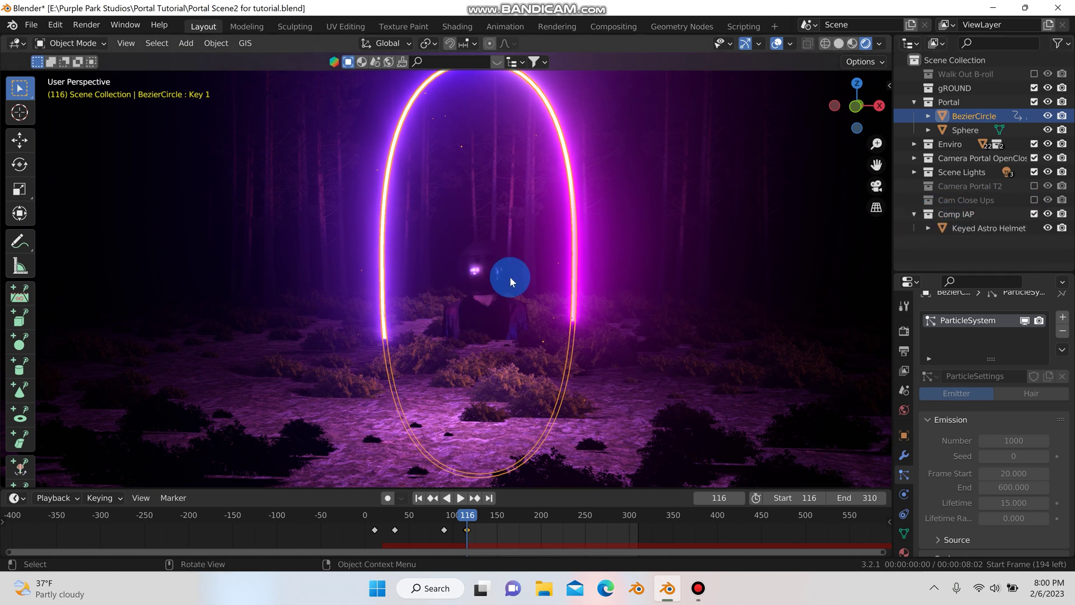
scroll(487, 300, "up", 5)
scroll(476, 315, "down", 2)
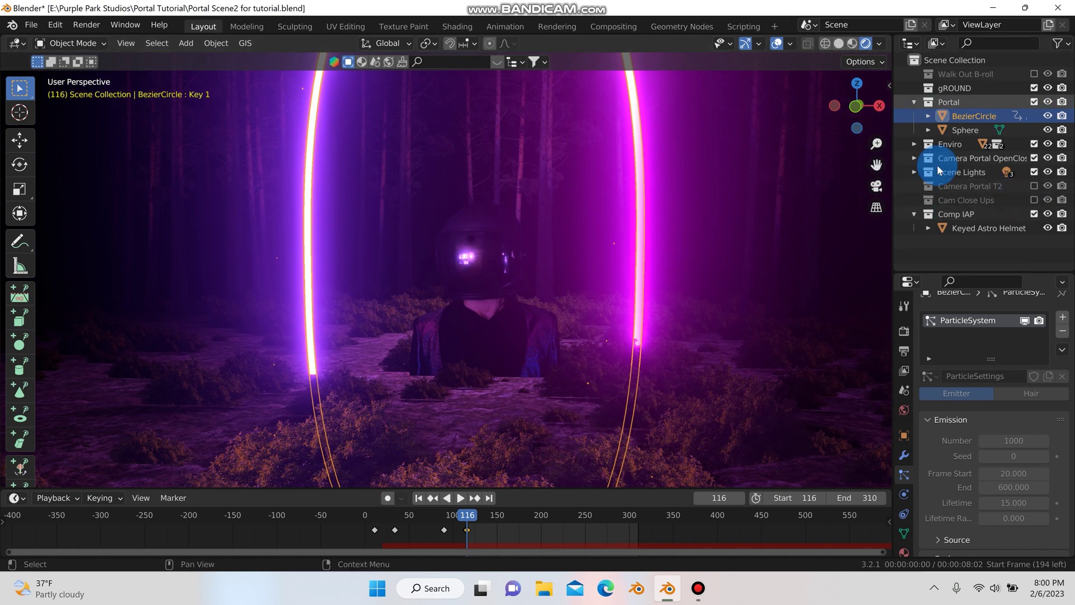
Step: Enable and expand the Cam Close Ups collection, and look through its camera with Camera.002 selected
left_click(1035, 202)
left_click(915, 200)
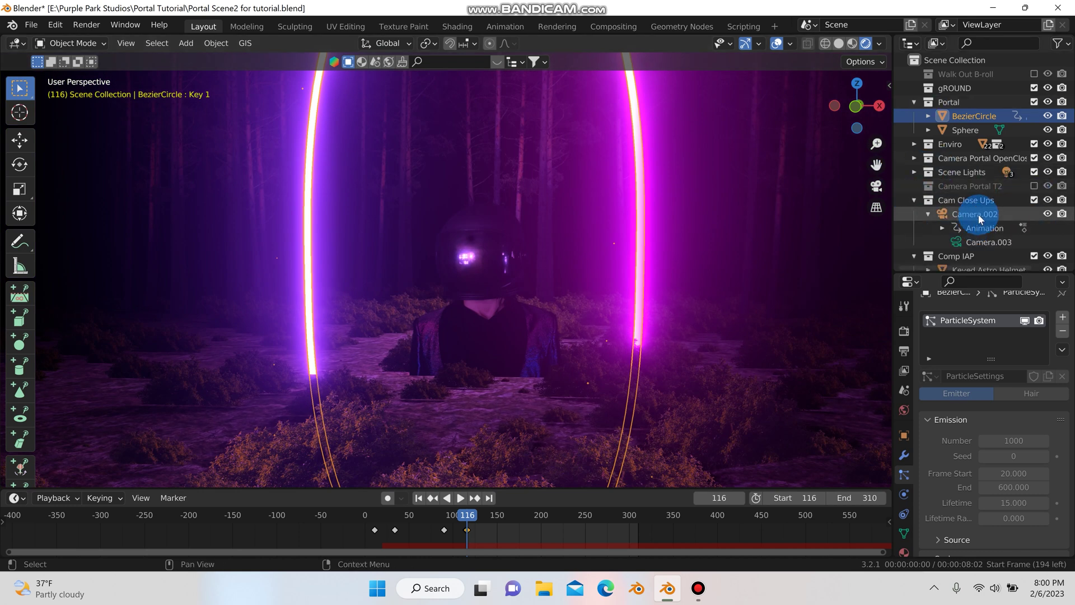
left_click(984, 239)
left_click(876, 187)
left_click(381, 271)
left_click(260, 197)
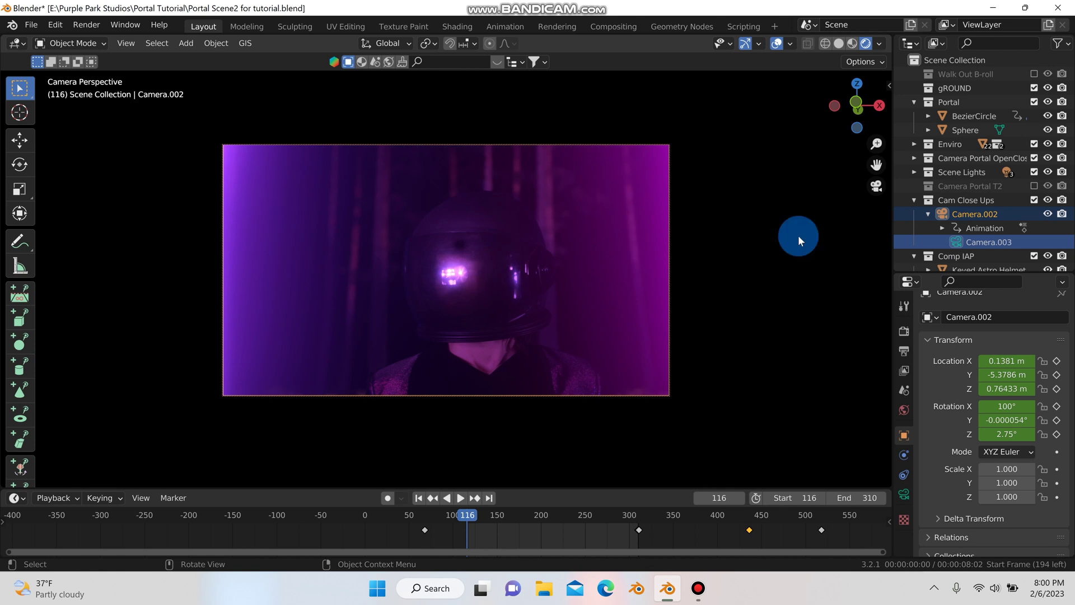
Step: Play the helmet close-up through the camera, return to the free perspective view, and stop playback
left_click(463, 498)
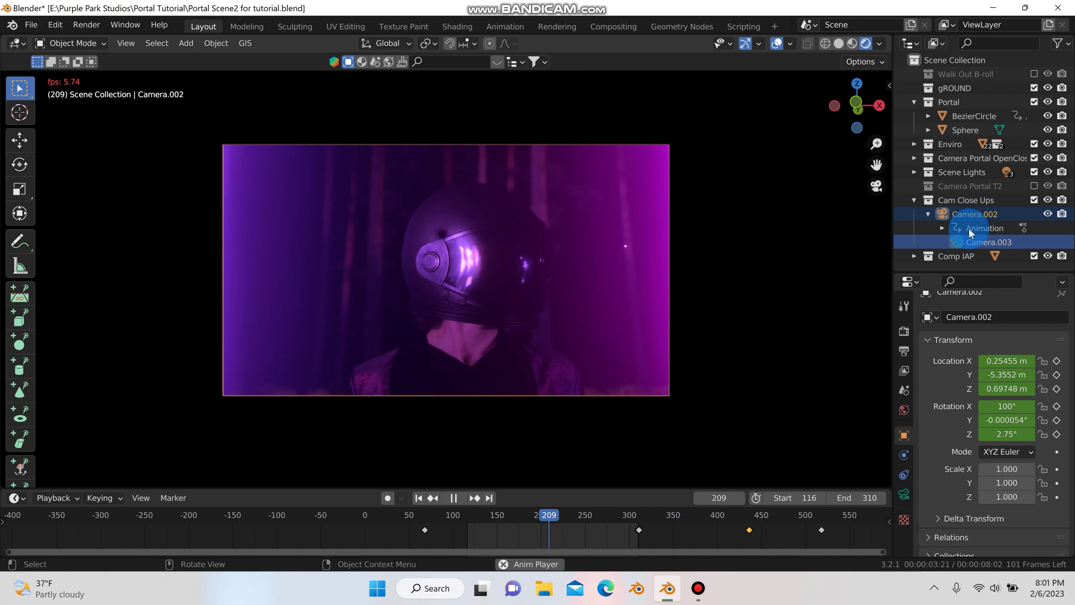
left_click(877, 185)
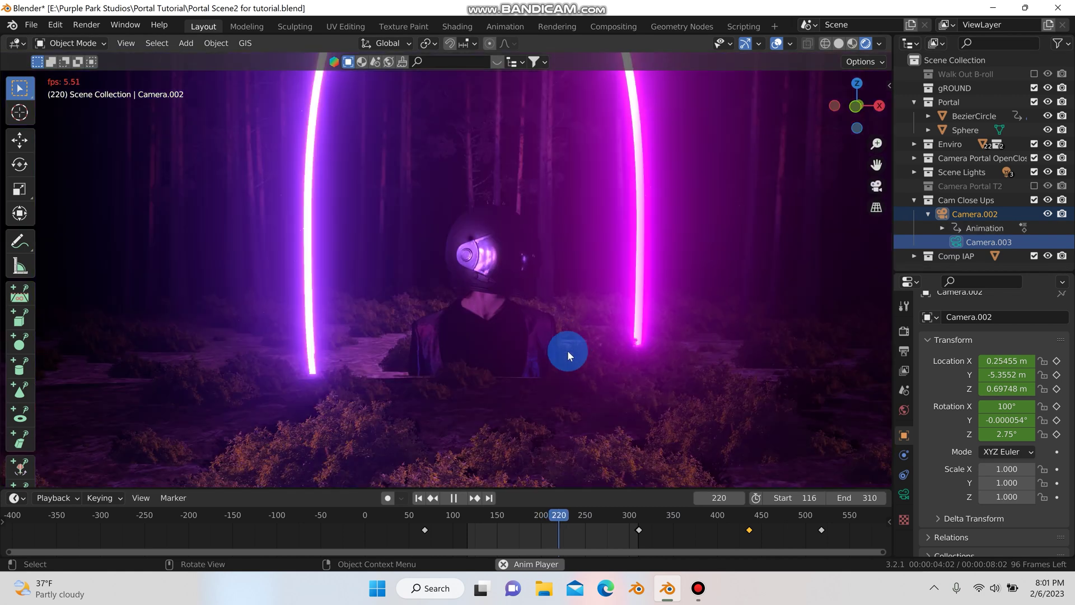
left_click(456, 498)
Step: Switch the viewport to Solid shading and set the playback end frame to 600
left_click(840, 44)
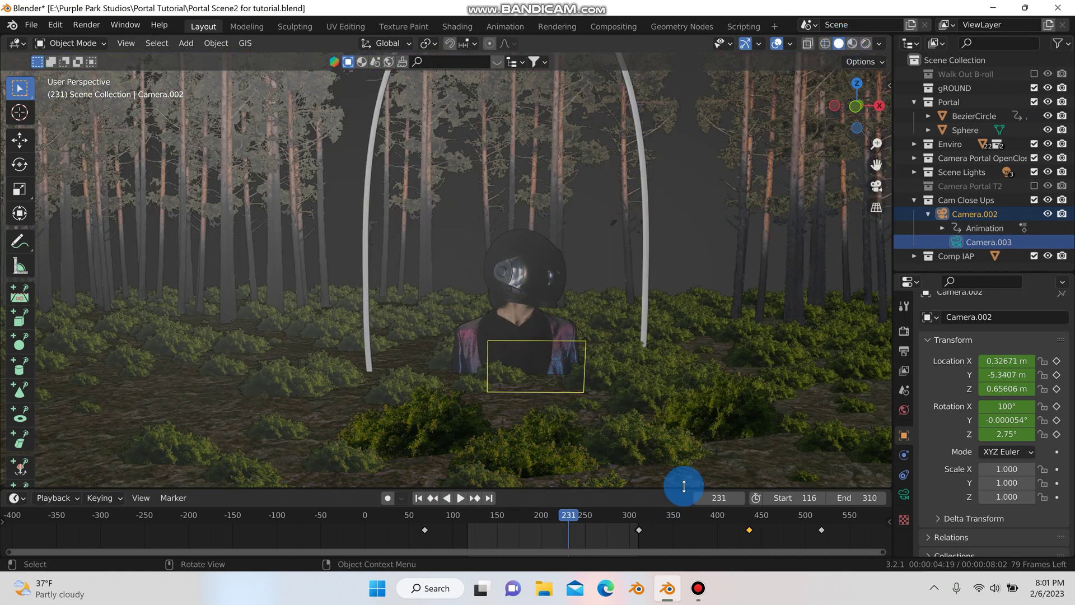
left_click(868, 498)
type("600")
key("Return")
Step: Play and scrub through the close-up footage, stop at frame 378, and view the eye shot through the camera
key("space")
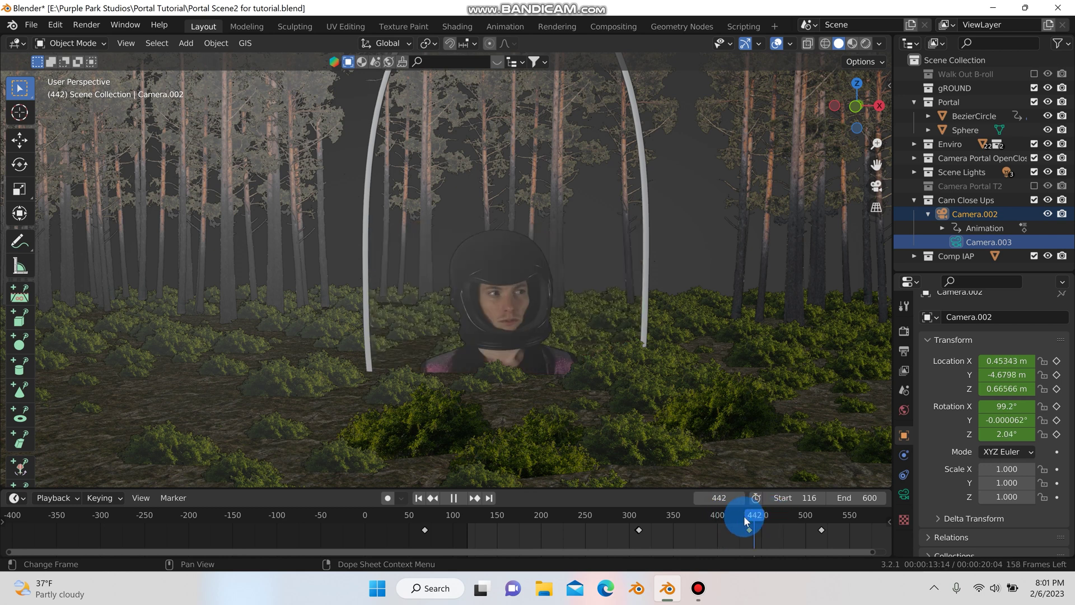
left_click_drag(734, 516, 682, 523)
key("space")
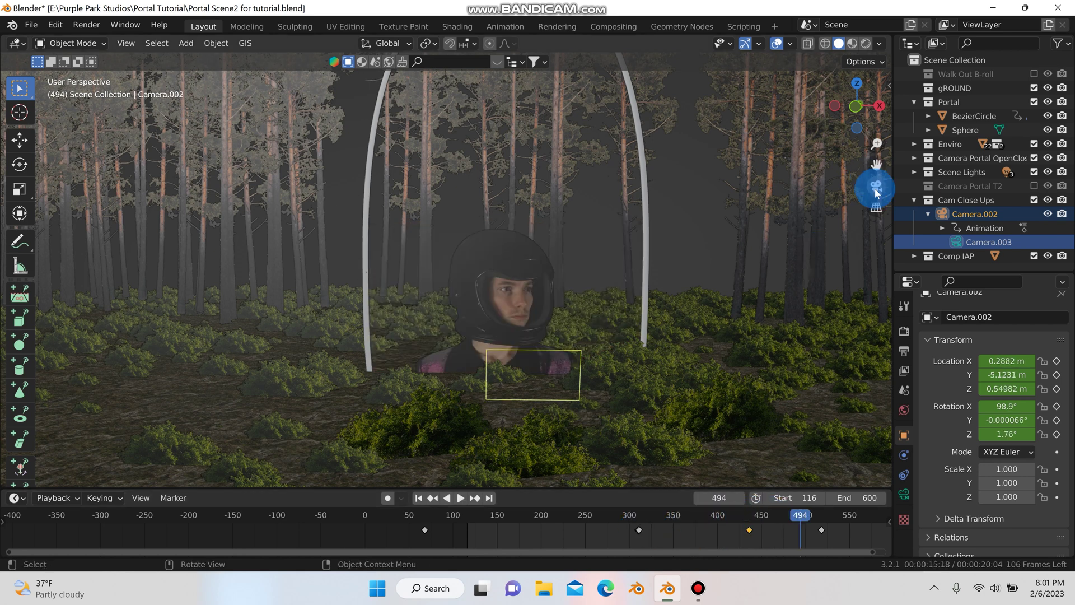
left_click(697, 514)
key("space")
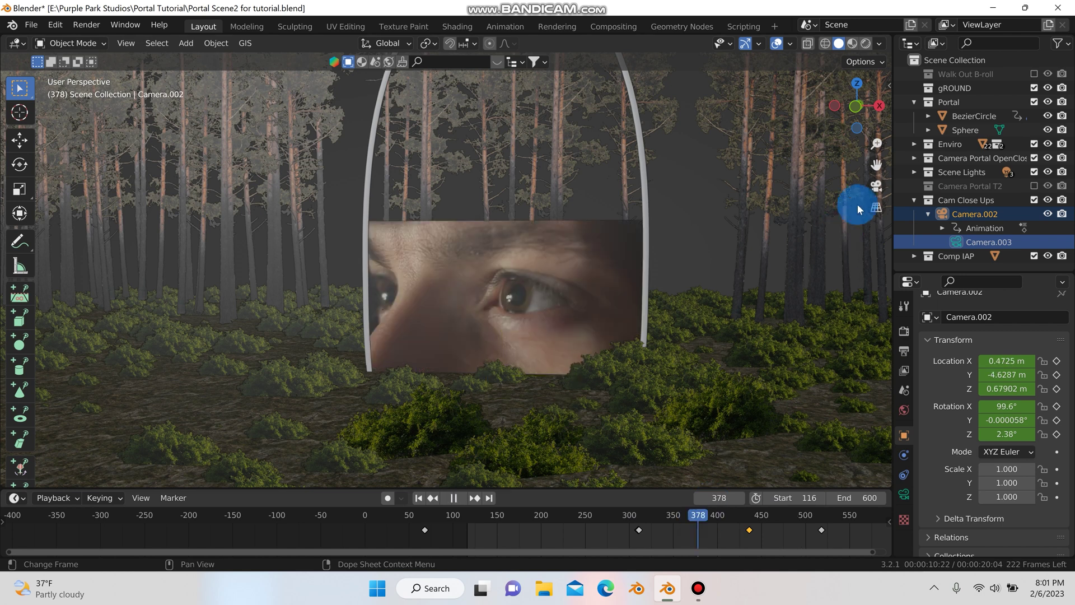
key("space")
left_click(876, 187)
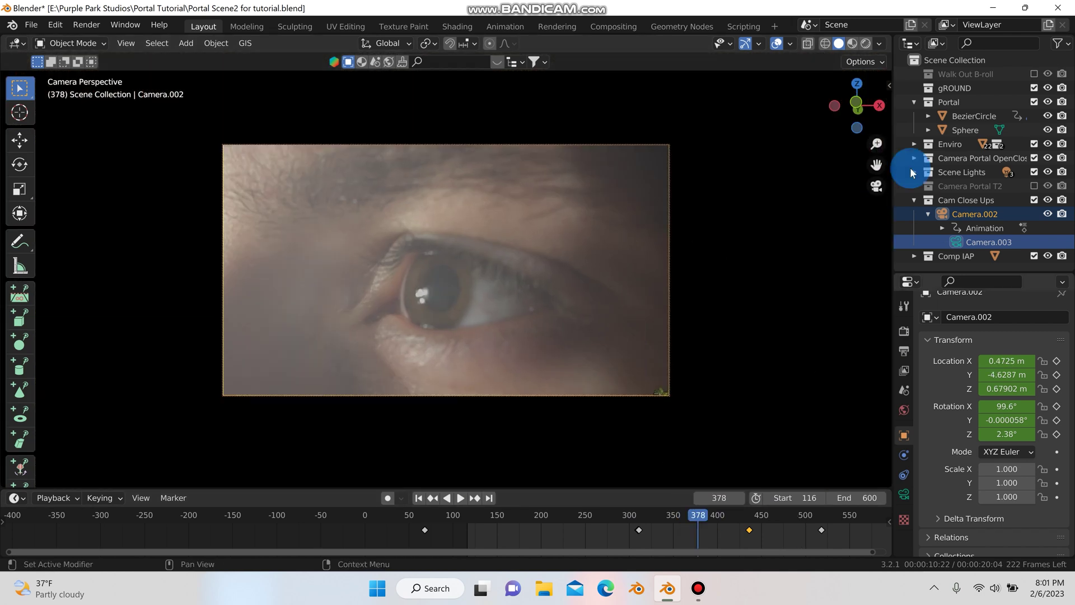
Step: Show the scene in Solid shading and exclude the gROUND, Portal and Enviro collections, leaving Walk Out B-roll enabled
left_click(867, 43)
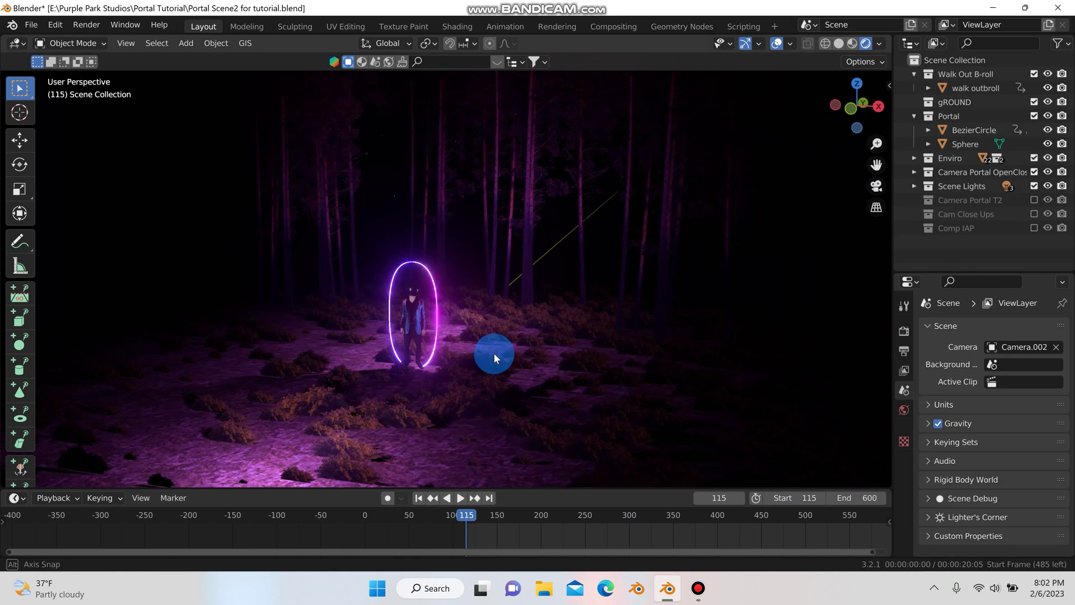
middle_click_drag(494, 352, 852, 142)
left_click(839, 43)
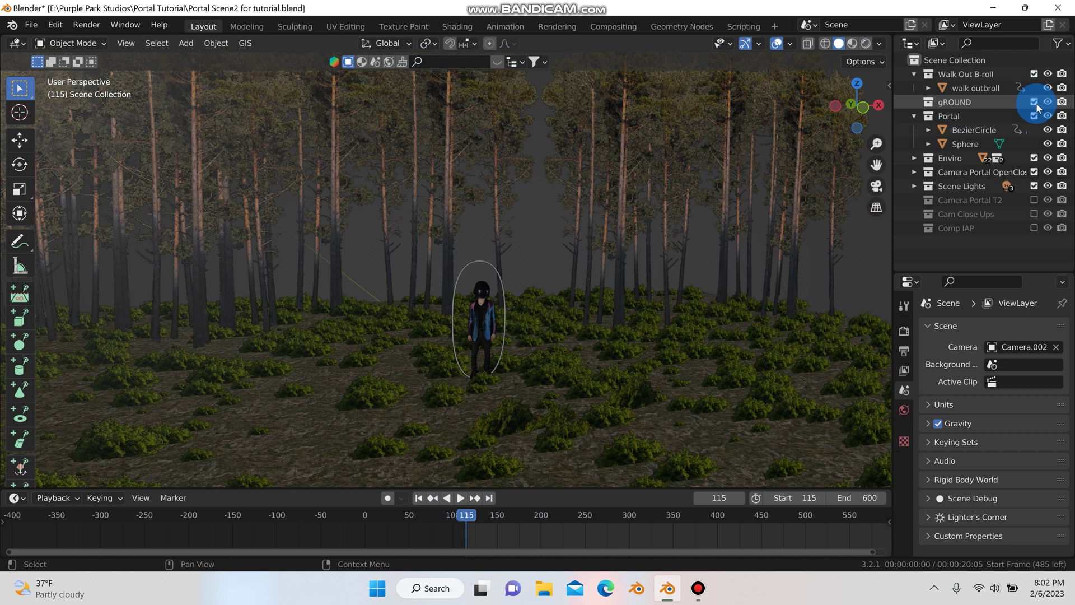
left_click_drag(1036, 102, 1035, 131)
left_click(1035, 130)
Step: Select the walk outbroll plane and examine its material's Fac value, blend mode and shadow mode settings
scroll(459, 328, "up", 6)
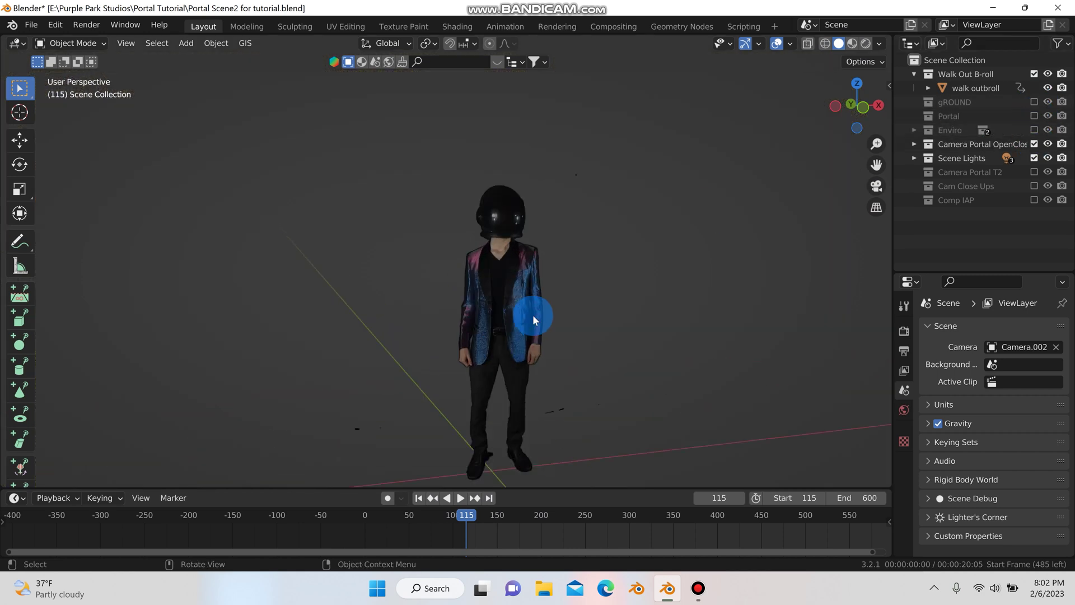
middle_click_drag(509, 298, 726, 340, "ctrl")
left_click(491, 324)
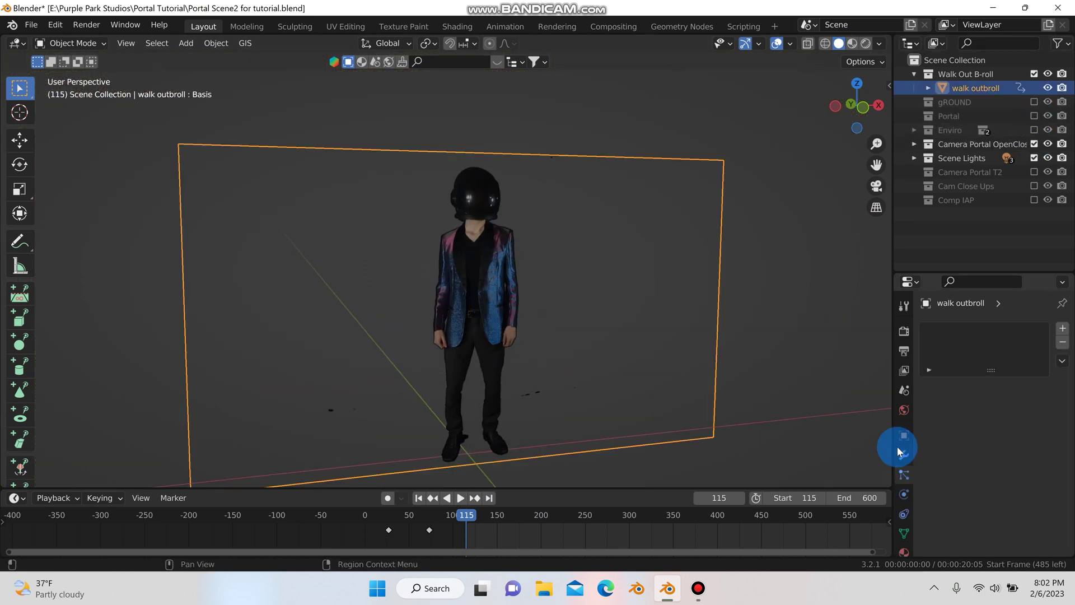
scroll(897, 446, "down", 2)
middle_click_drag(591, 352, 574, 353)
scroll(574, 352, "down", 3)
scroll(573, 352, "up", 2)
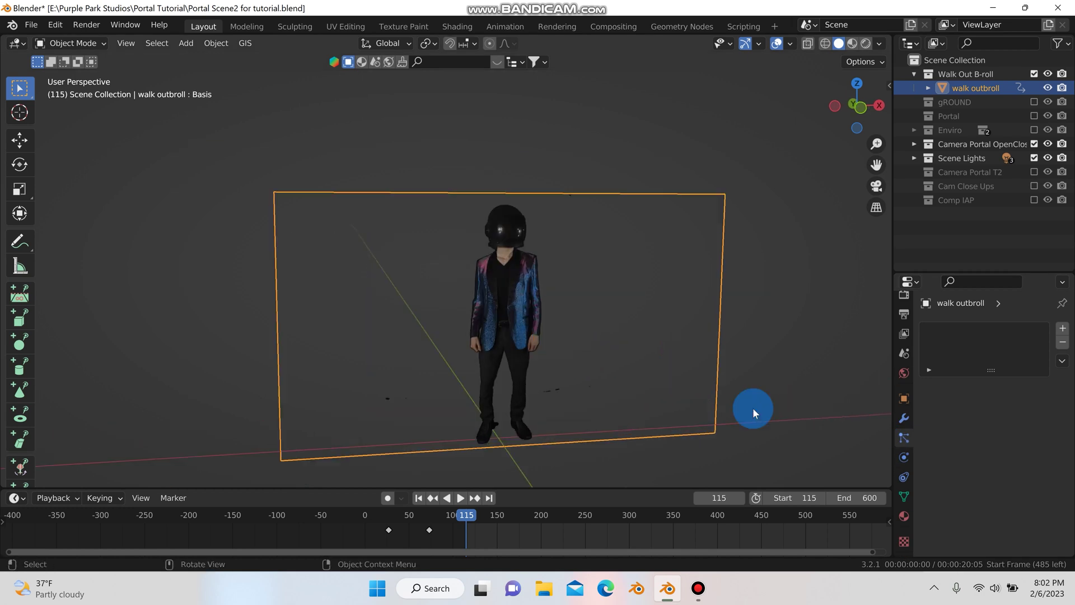
left_click(906, 514)
scroll(950, 471, "down", 5)
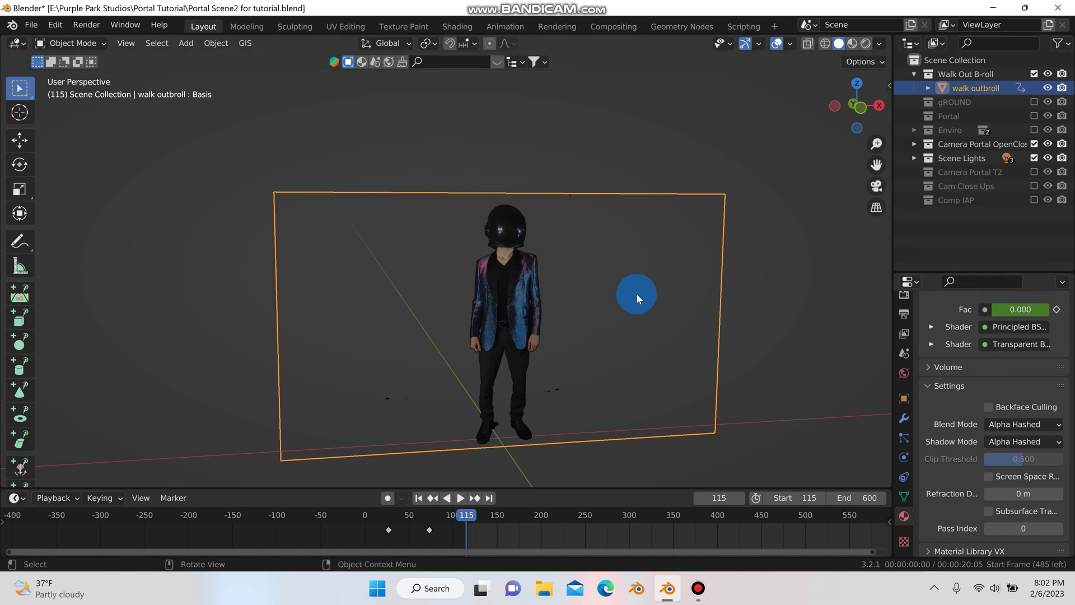
Step: Play the walking-figure plane's video and scrub it back to frame 0 and forward again
scroll(562, 281, "up", 3)
middle_click_drag(562, 276, 542, 242, "shift")
scroll(546, 319, "down", 2)
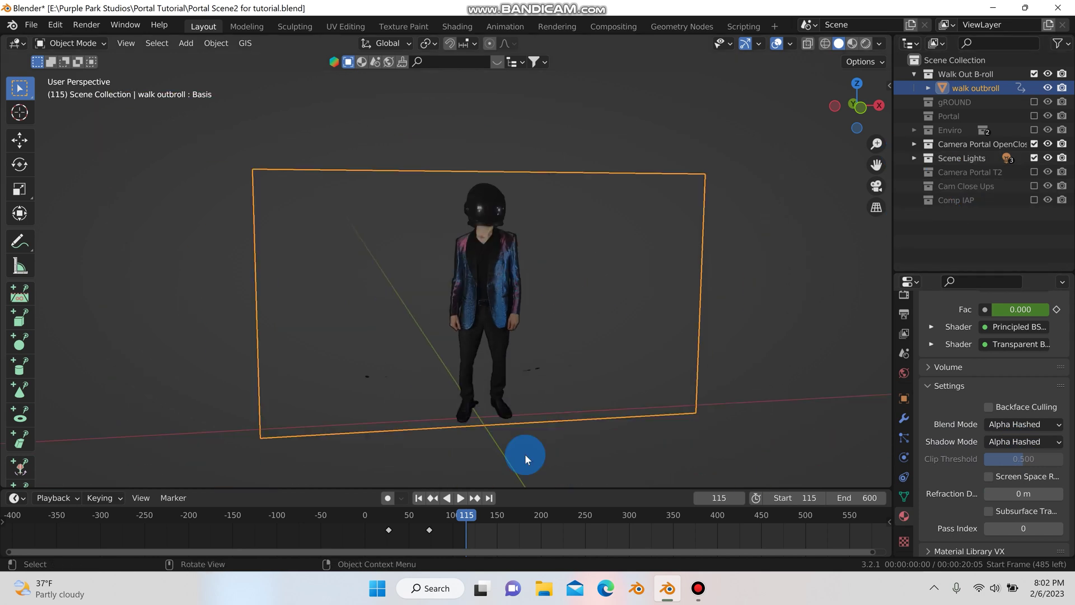
left_click(466, 497)
left_click_drag(479, 513, 335, 539)
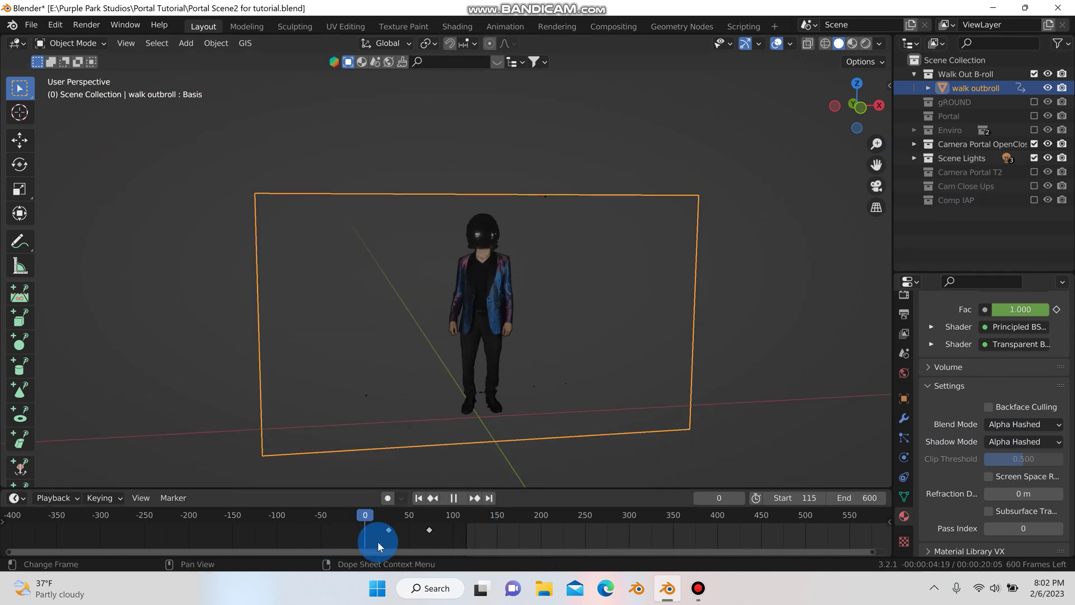
left_click_drag(404, 541, 490, 539)
left_click_drag(526, 519, 544, 518)
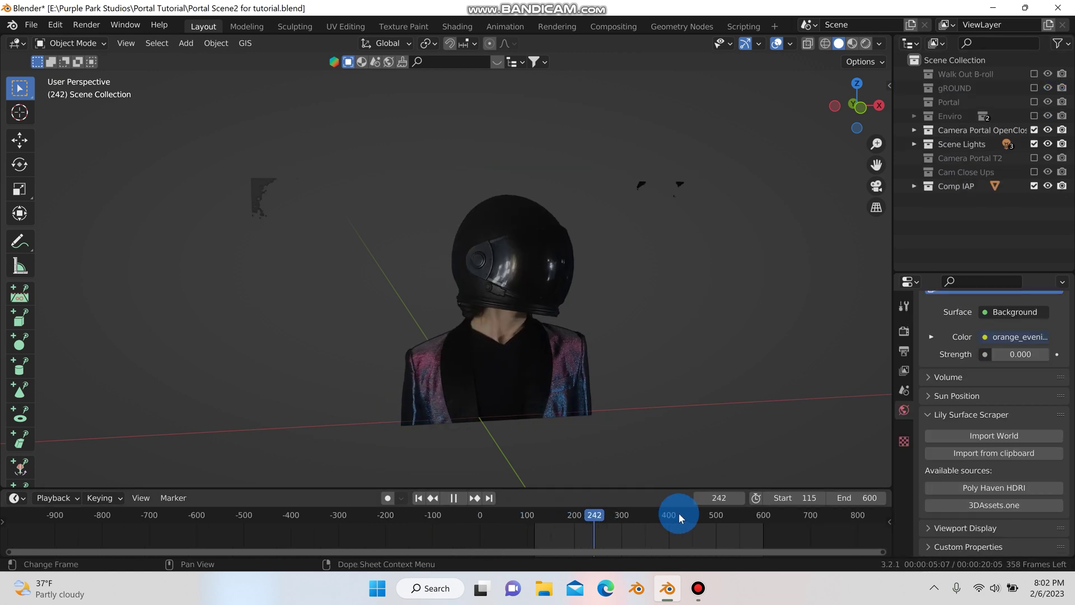
Step: Scrub the helmet close-up footage, stop it at frame 272, and examine the key remnants in the plane's upper corners
left_click_drag(667, 515, 607, 516)
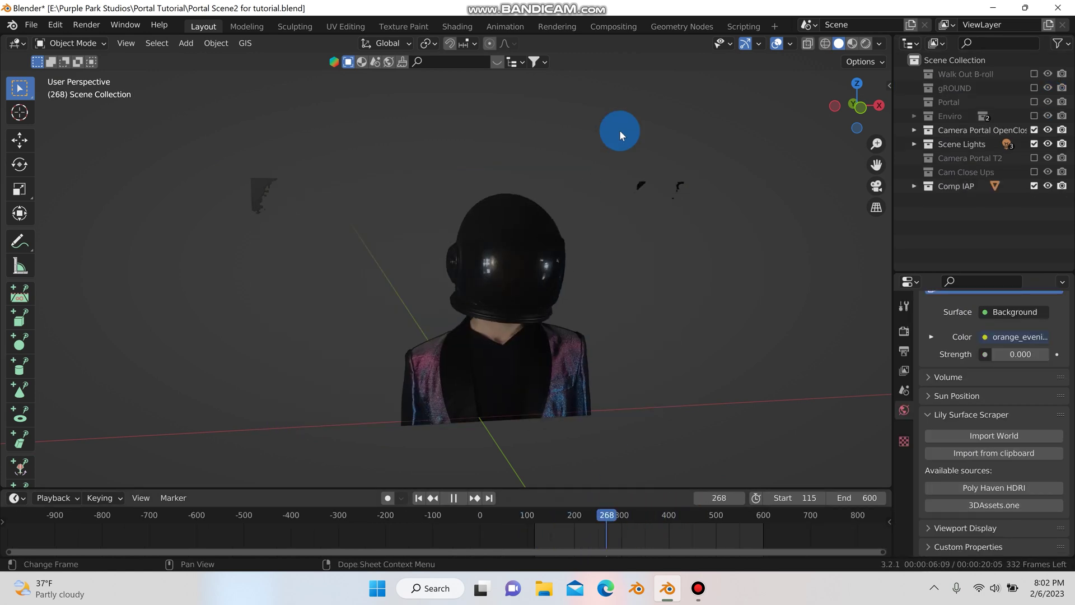
key("space")
middle_click_drag(616, 231, 594, 235)
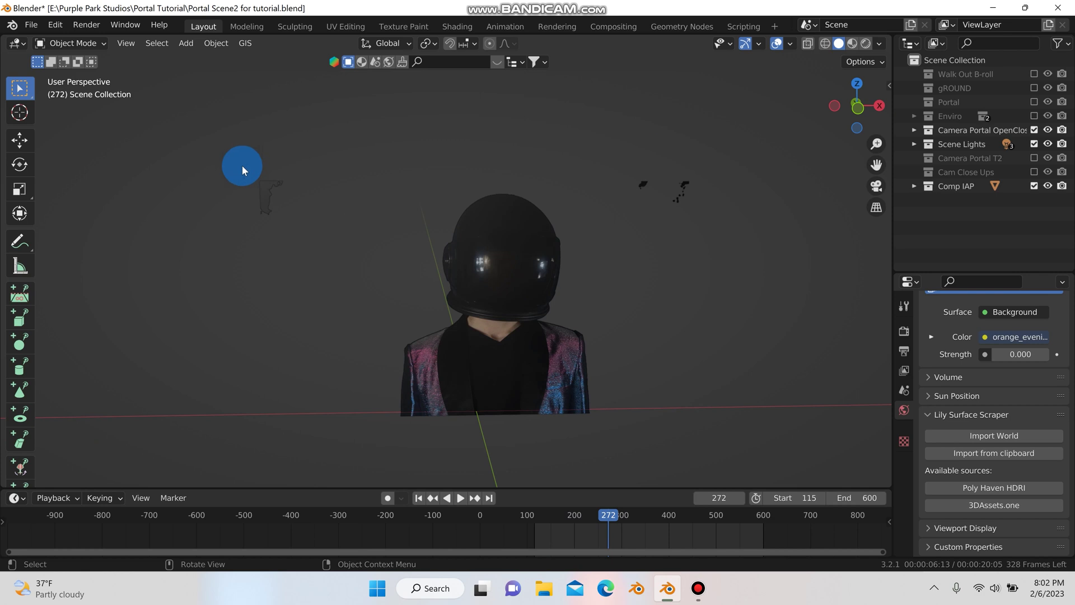
Step: Subdivide the Keyed Astro Helmet Comp plane in Edit Mode into a grid of about 11 by 11 faces
left_click(507, 275)
key("Tab")
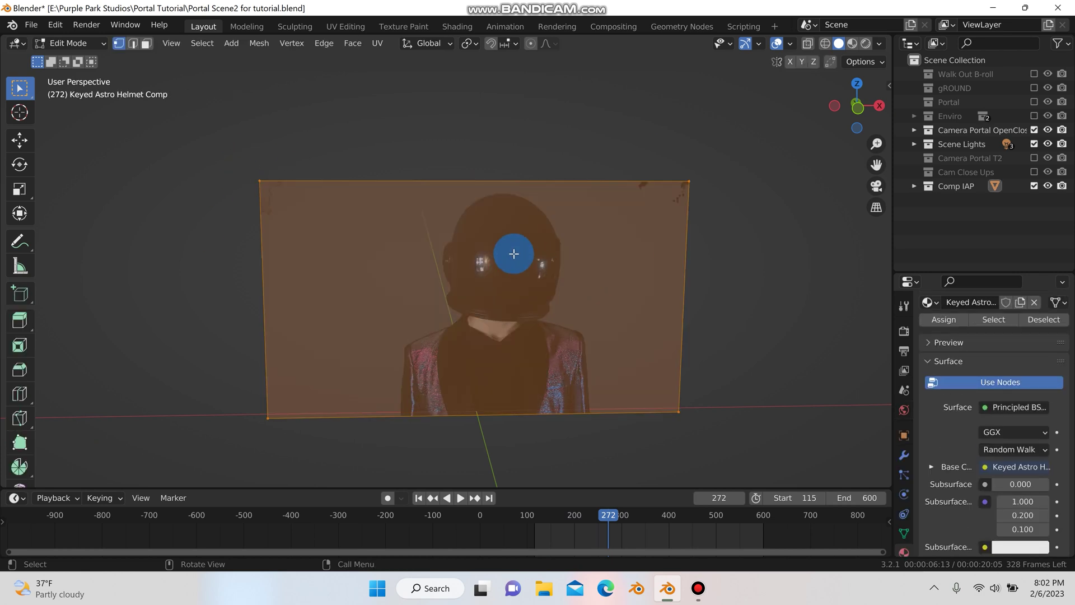
right_click(492, 259)
left_click(425, 259)
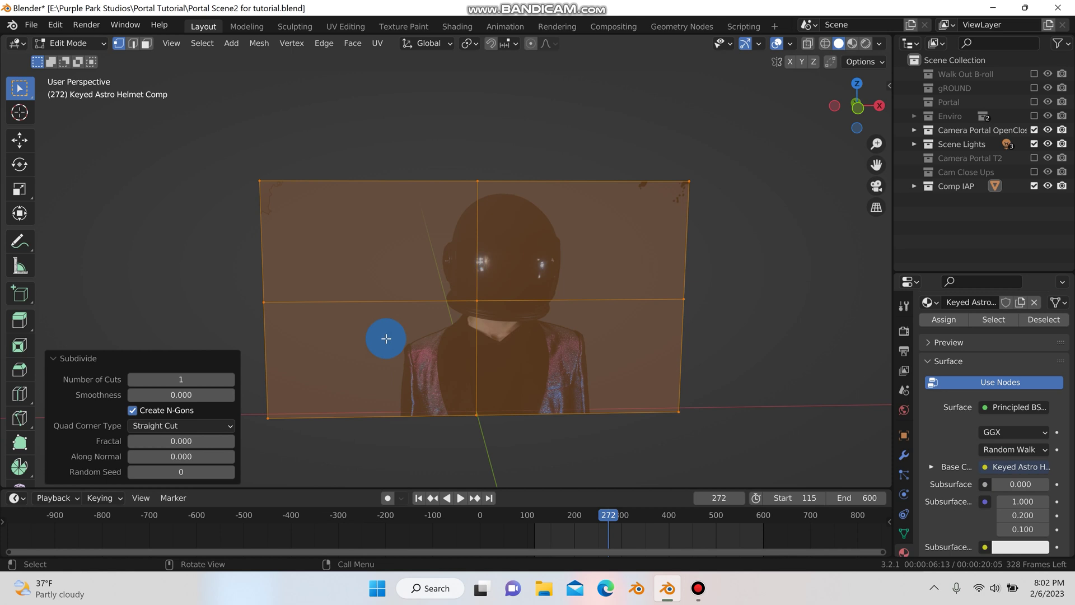
left_click_drag(182, 378, 232, 379)
key("Tab")
key("Tab")
Step: Delete the vertices in both upper corners of the helmet plane to remove the stray key remnants
left_click_drag(213, 159, 334, 234)
key("x")
left_click(335, 235)
left_click_drag(735, 140, 632, 229)
key("x")
left_click(785, 237)
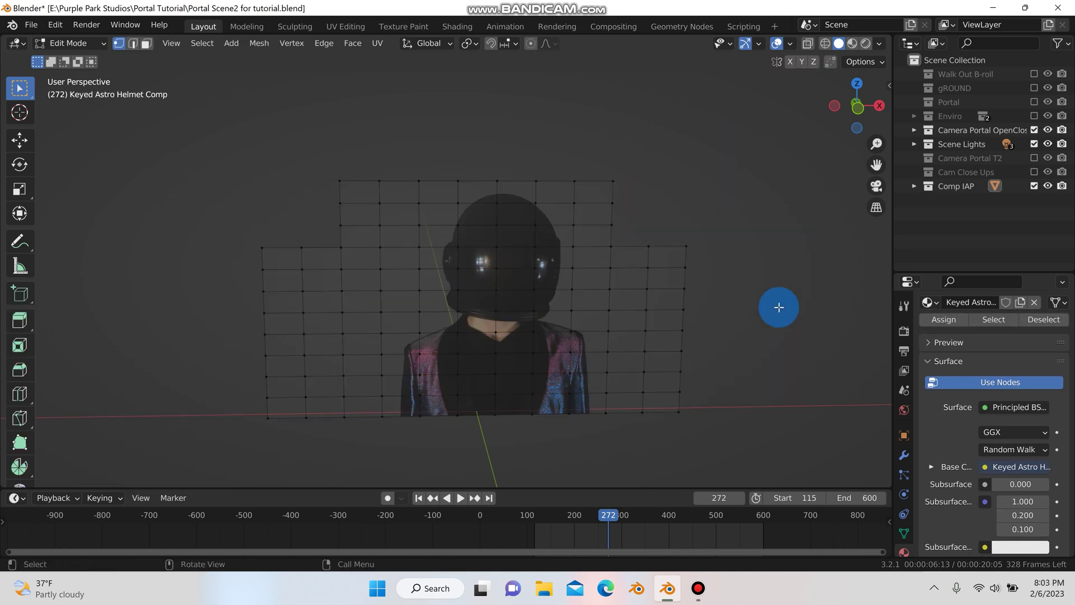
Step: Return to Object Mode, deselect the helmet plane, and check the cleaned-up cutout from a closer view
key("Tab")
scroll(771, 318, "up", 2)
middle_click_drag(772, 318, 765, 298)
left_click(666, 284)
middle_click_drag(553, 298, 543, 287)
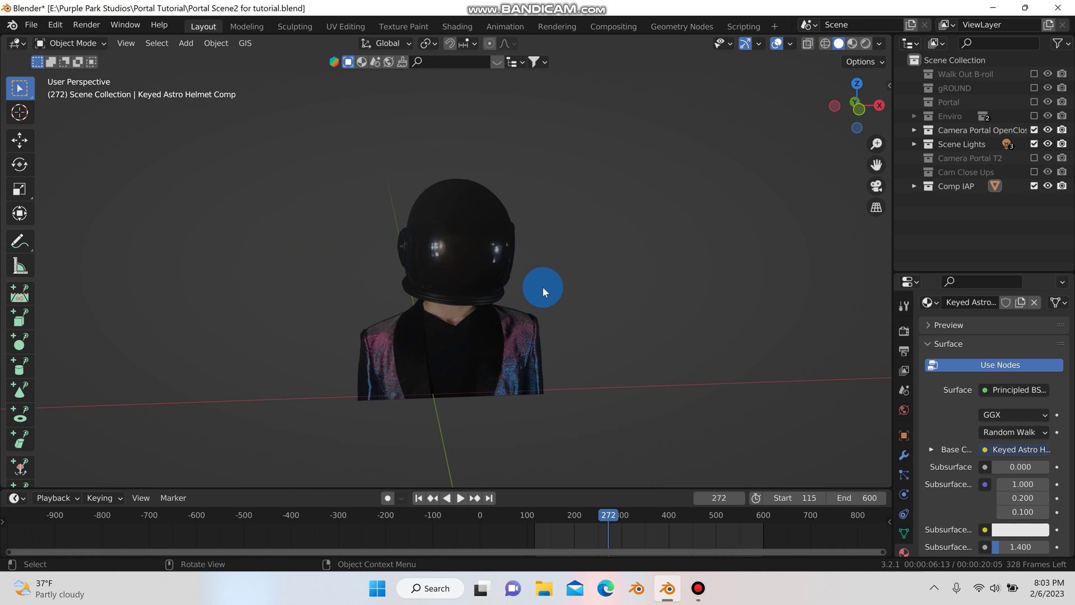